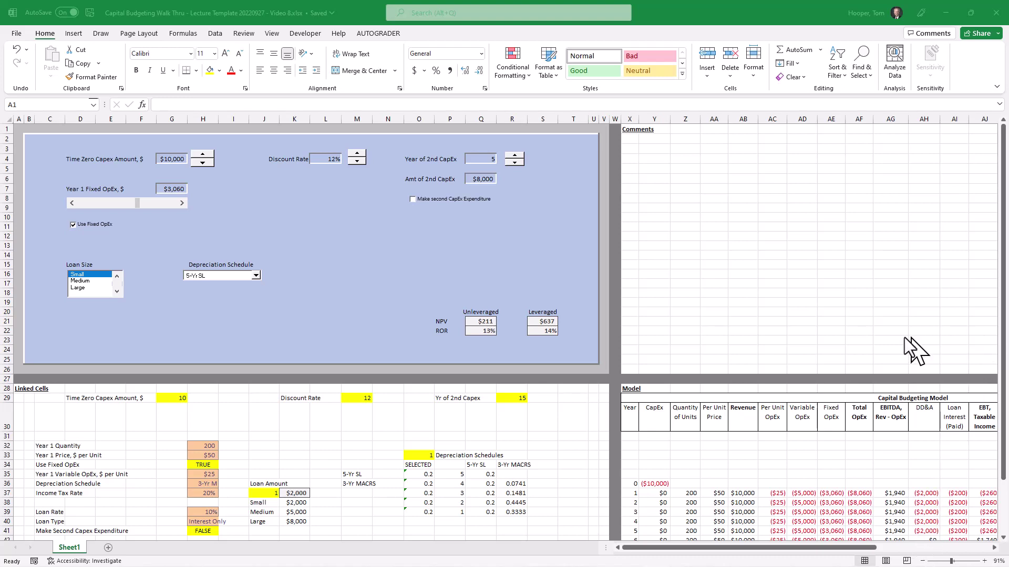
Enter the label 'Capex' in cell Z3.
{"action": "left_click", "coordinate": [679, 153]}
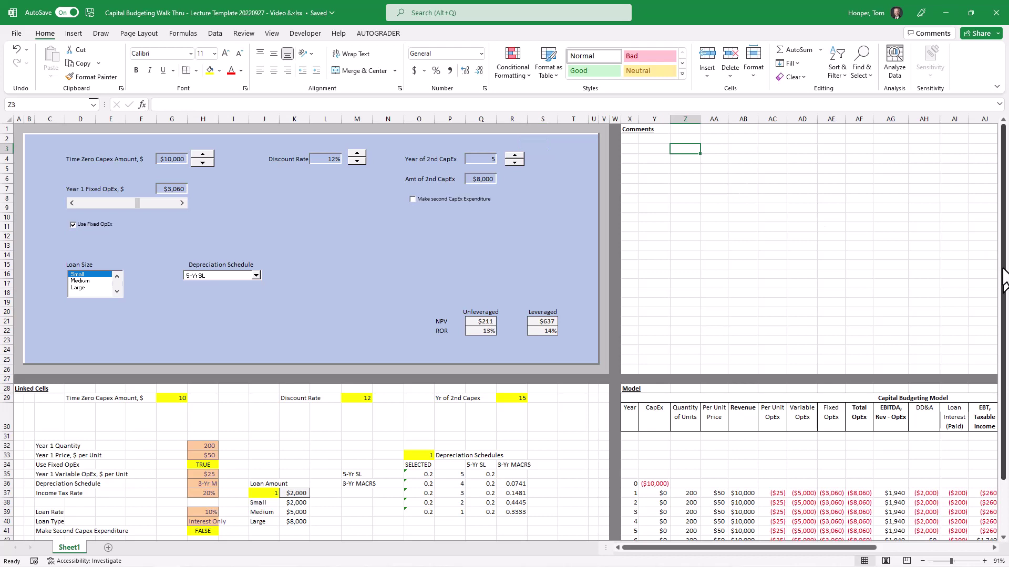
{"action": "type", "text": "Ca"}
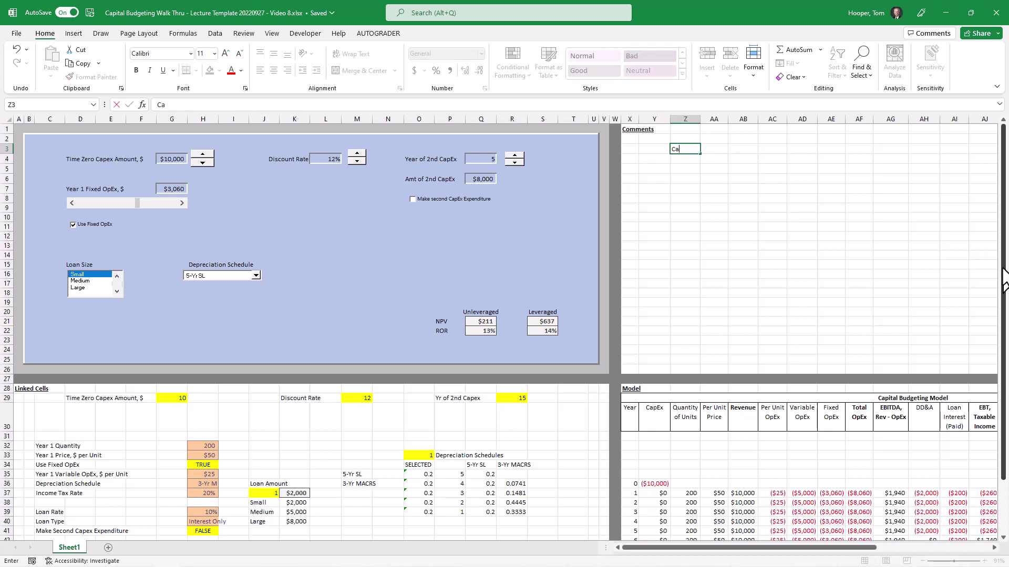
{"action": "type", "text": "pex"}
{"action": "key", "text": "Return"}
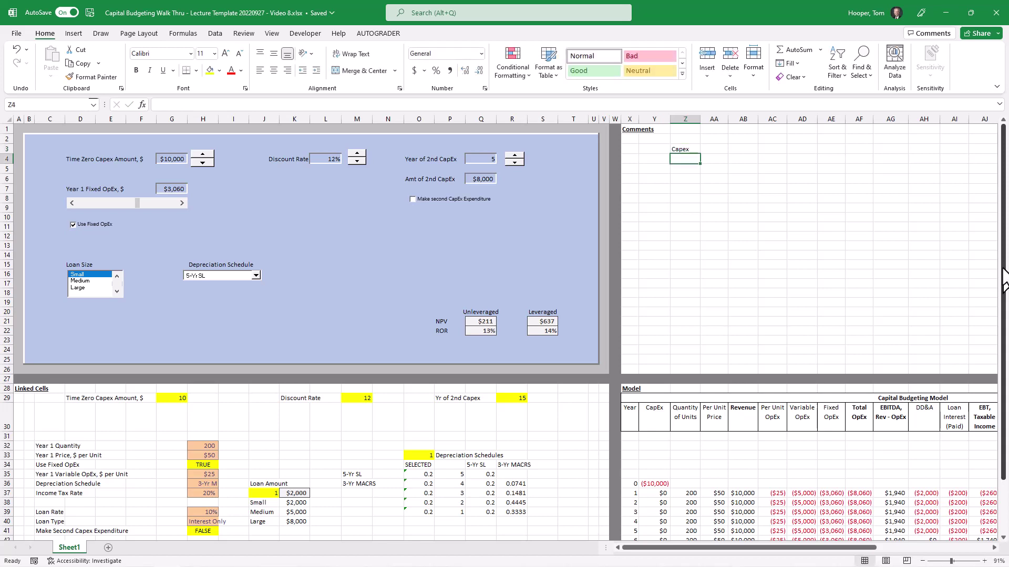
{"action": "key", "text": "Return"}
Enter $4,000 and $5,000 in Z5:Z6 and extend the series down to $15,000.
{"action": "type", "text": "$"}
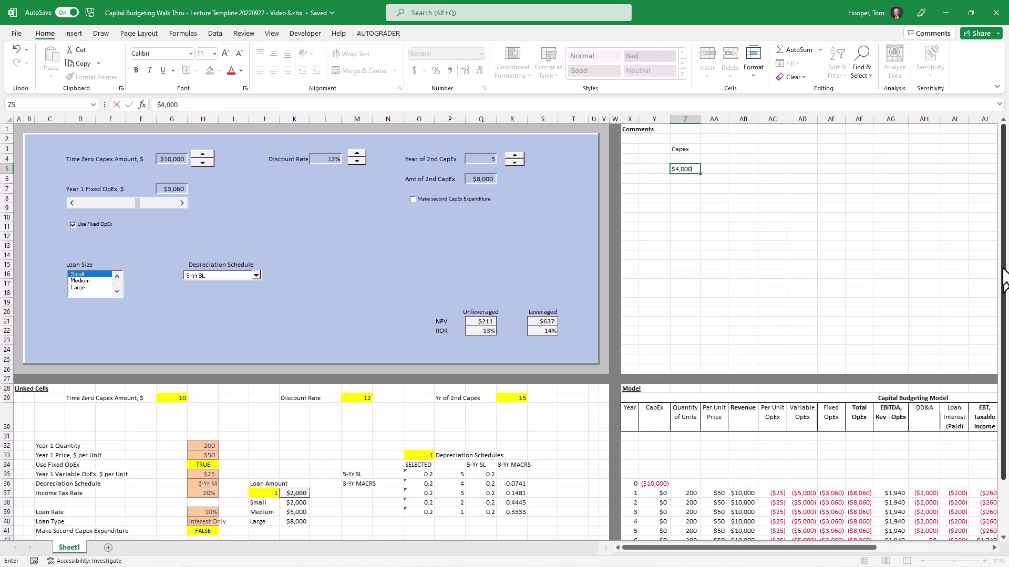
{"action": "type", "text": "4,000"}
{"action": "key", "text": "Return"}
{"action": "type", "text": "$5,000"}
{"action": "key", "text": "Return"}
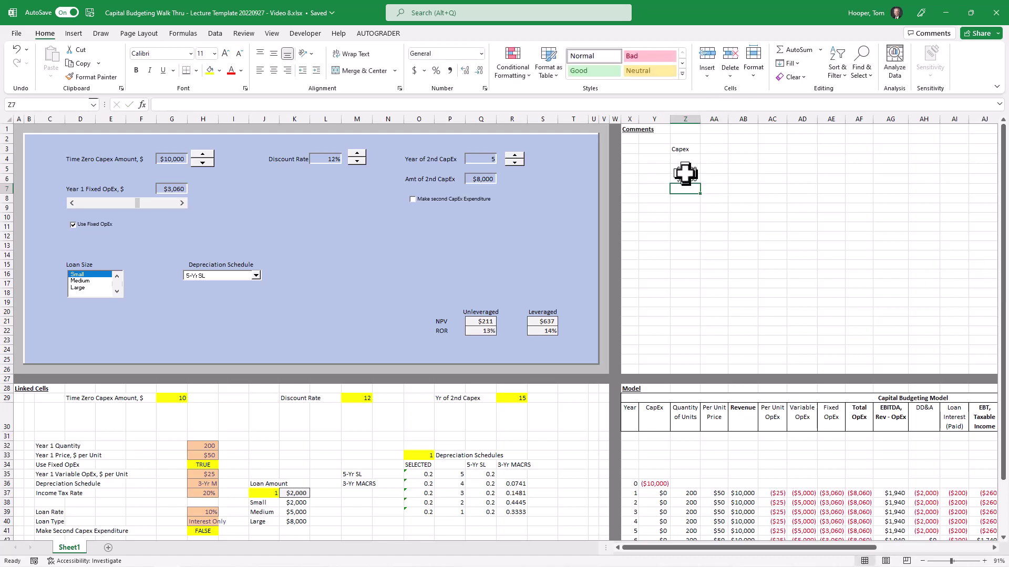
{"action": "left_click_drag", "start_coordinate": [689, 169], "coordinate": [696, 281]}
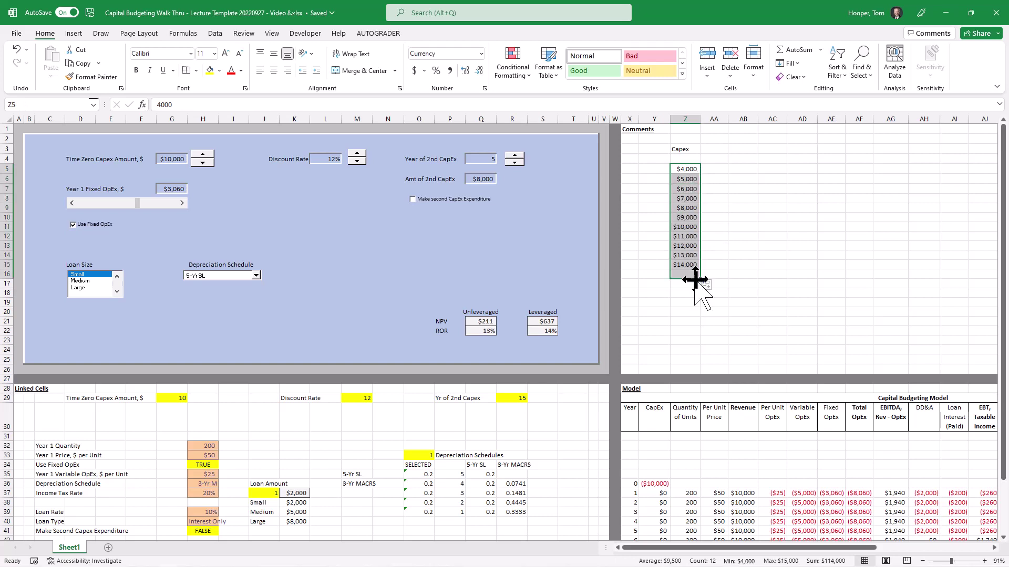
Place headers UL_NPV, UL_ROR, L_NPV and L_ROR across AA3:AD3.
{"action": "left_click", "coordinate": [715, 159]}
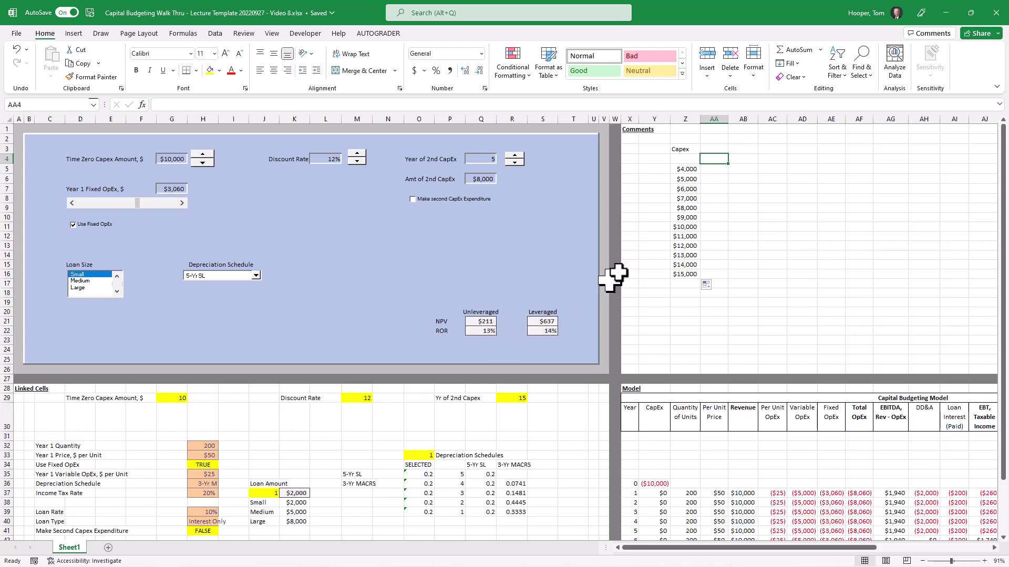
{"action": "type", "text": "UL_NPV"}
{"action": "key", "text": "Tab"}
{"action": "type", "text": "UL_ROR"}
{"action": "key", "text": "Tab"}
{"action": "type", "text": "L_NPV"}
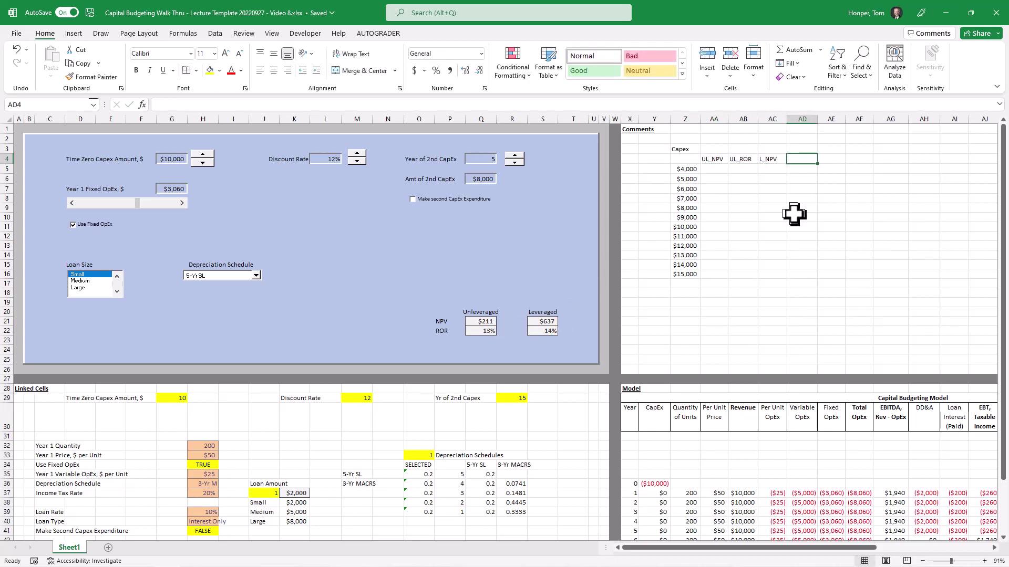
{"action": "key", "text": "Tab"}
{"action": "type", "text": "L_ROR"}
{"action": "key", "text": "Return"}
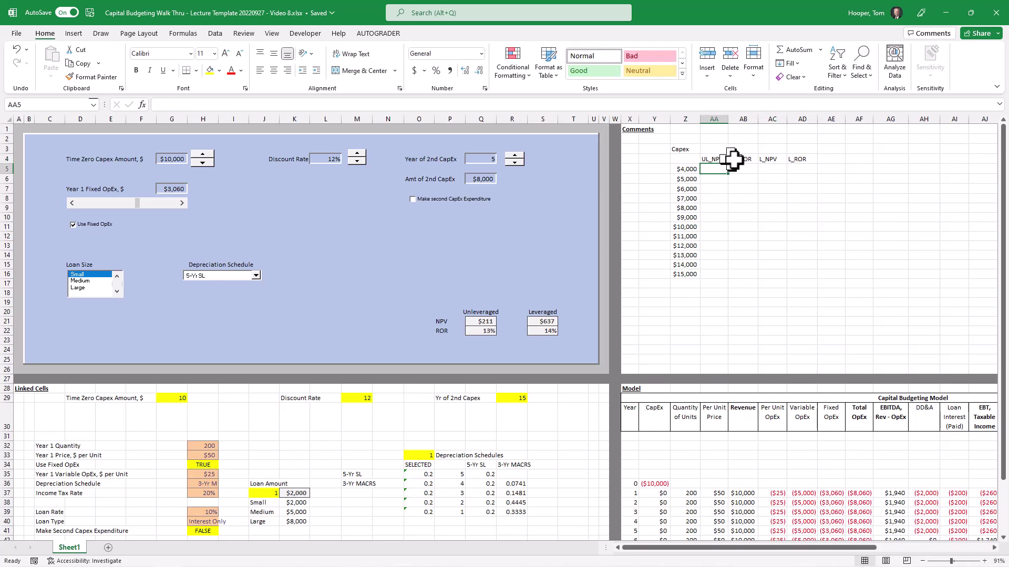
{"action": "key", "text": "Up"}
{"action": "key", "text": "shift+Right"}
{"action": "key", "text": "shift+Right"}
{"action": "key", "text": "shift+Right"}
{"action": "key", "text": "ctrl+x"}
{"action": "key", "text": "Up"}
{"action": "key", "text": "Return"}
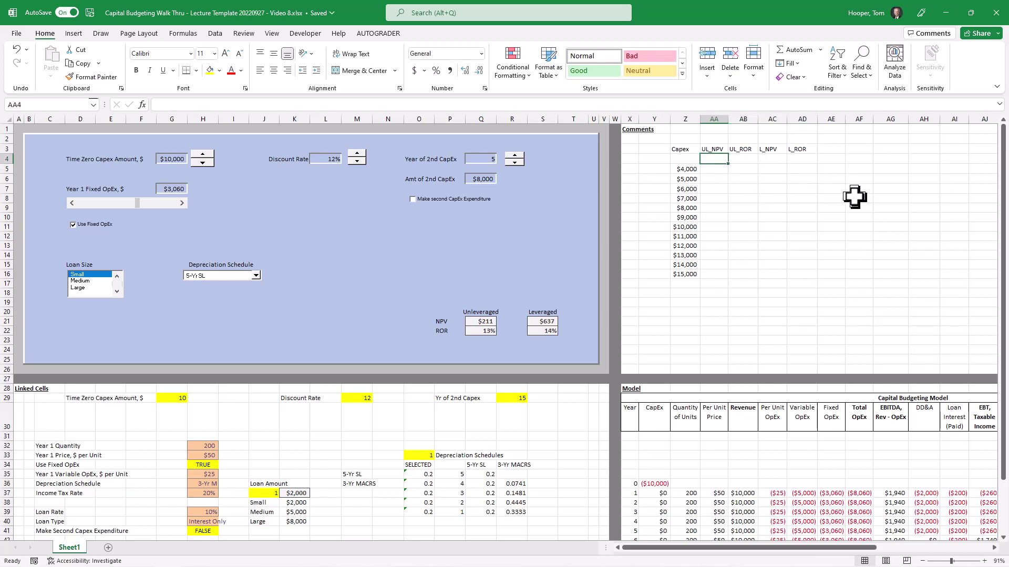
Link AA4:AD4 to the model results, showing $211, 13%, $637 and 14%.
{"action": "type", "text": "="}
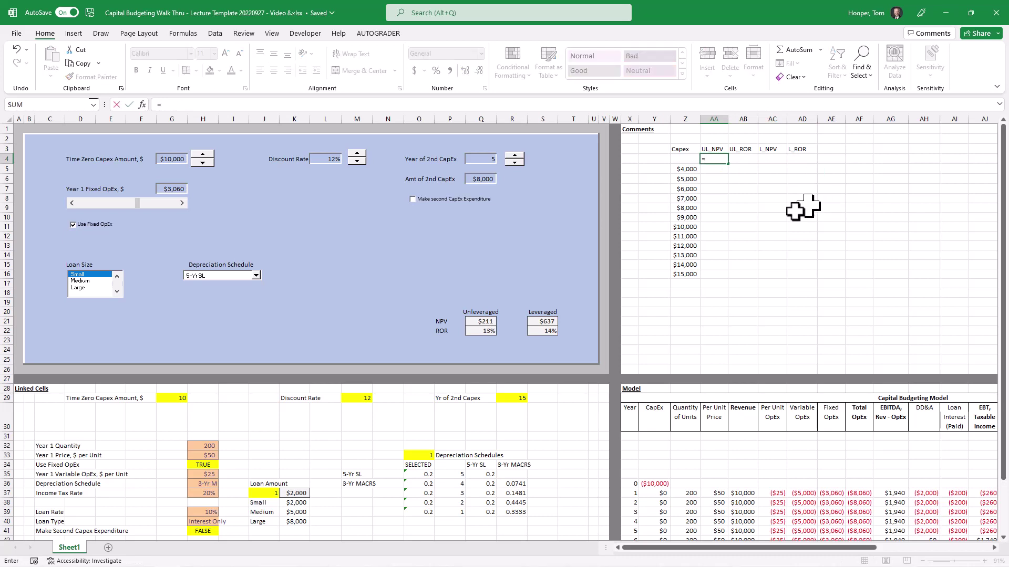
{"action": "left_click", "coordinate": [480, 321]}
{"action": "key", "text": "Tab"}
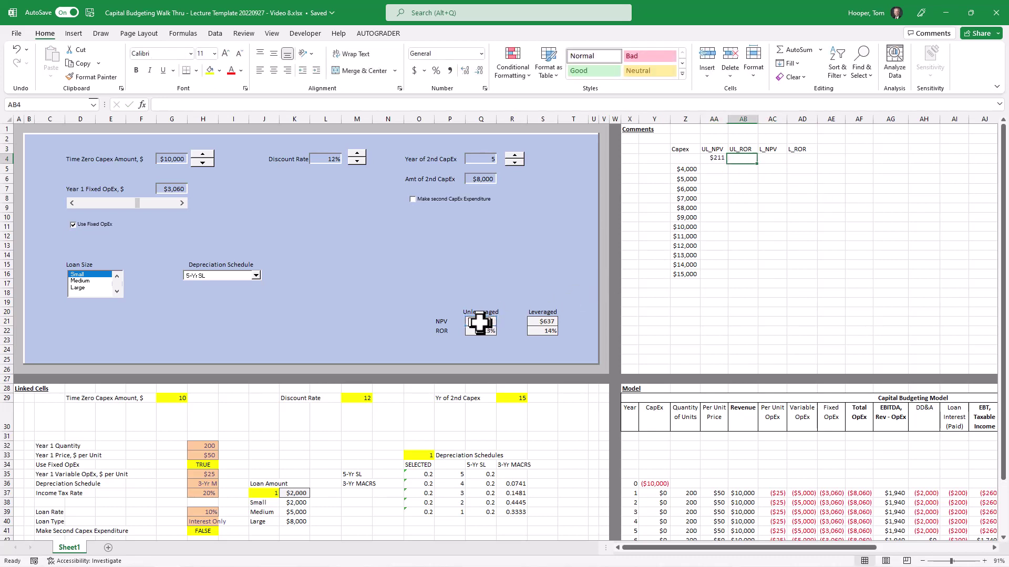
{"action": "type", "text": "="}
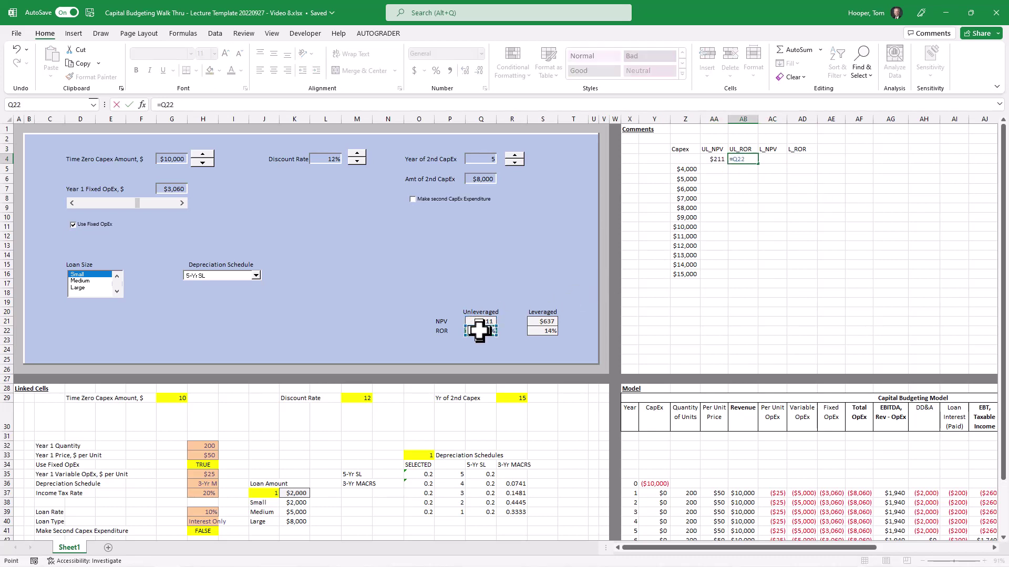
{"action": "key", "text": "Tab"}
{"action": "type", "text": "="}
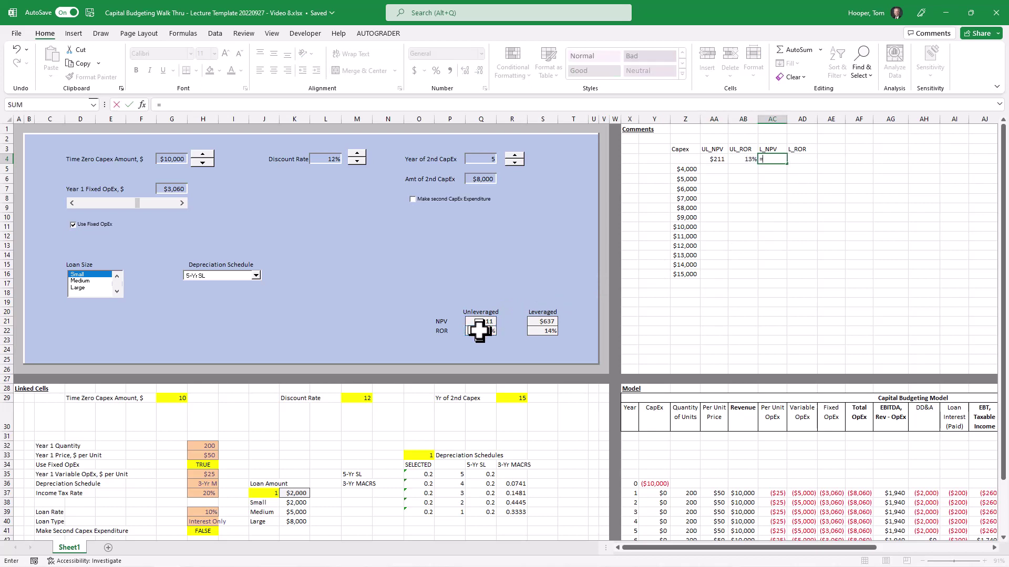
{"action": "left_click", "coordinate": [547, 322]}
{"action": "key", "text": "Tab"}
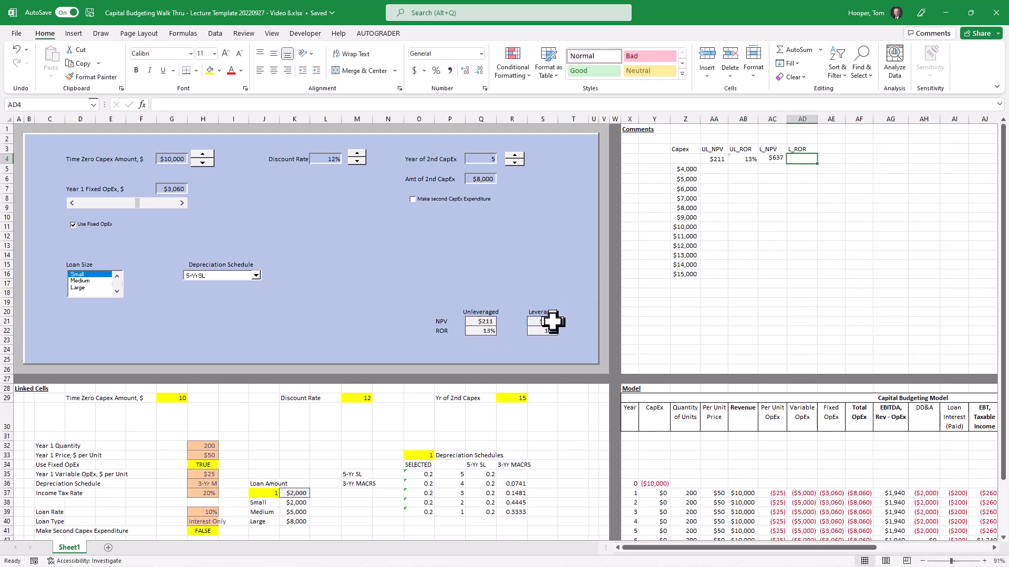
{"action": "type", "text": "="}
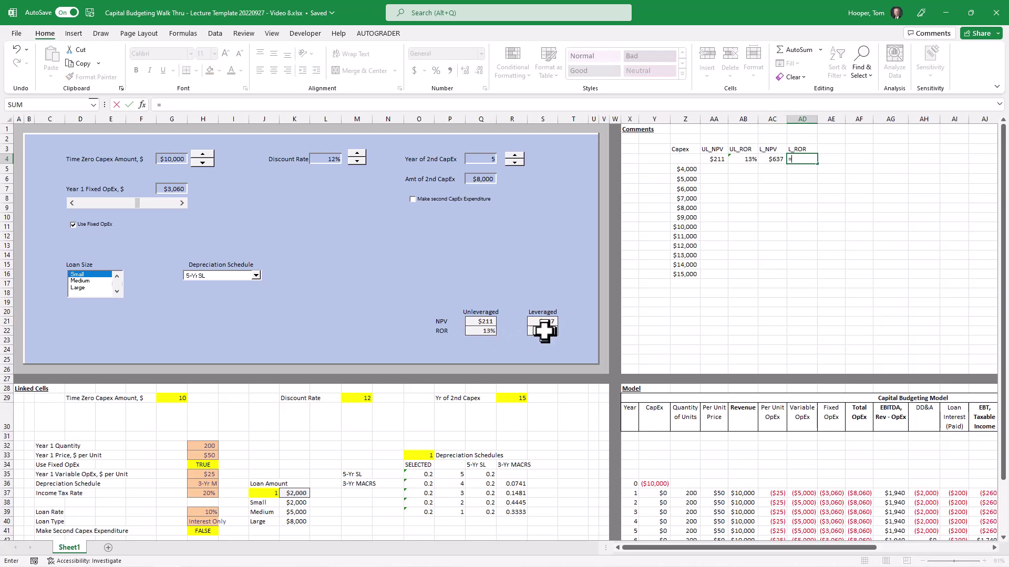
{"action": "left_click", "coordinate": [549, 331]}
{"action": "key", "text": "Tab"}
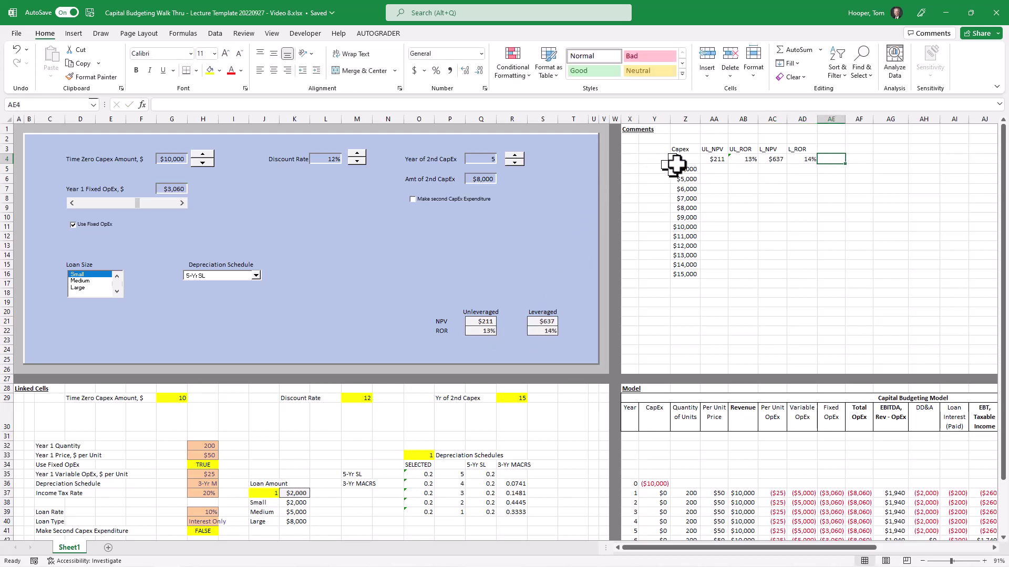
{"action": "left_click", "coordinate": [684, 160]}
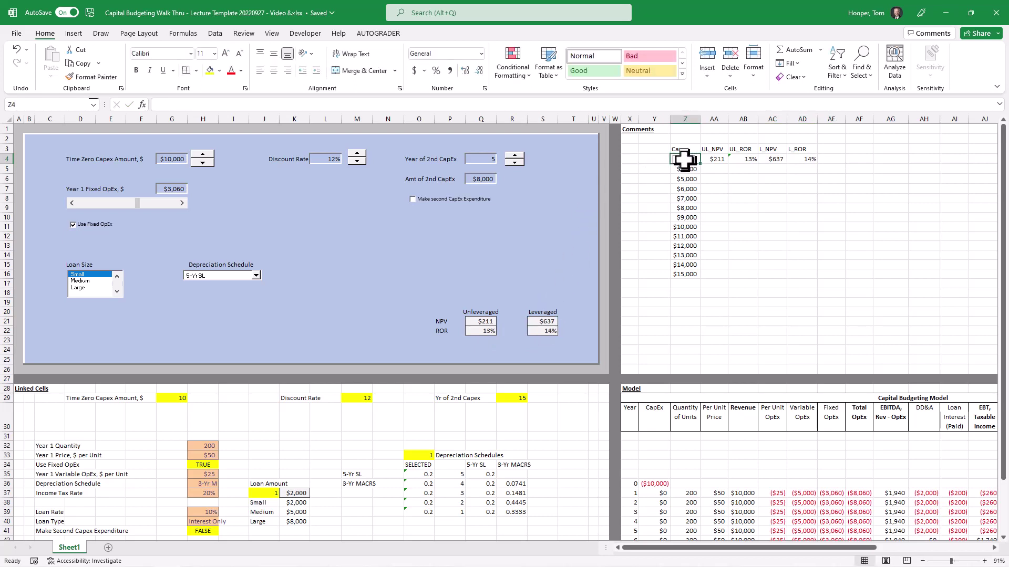
Apply the Output cell style to the four linked results in AA4:AD4.
{"action": "left_click_drag", "start_coordinate": [684, 167], "coordinate": [684, 273]}
{"action": "key", "text": "Return"}
{"action": "left_click_drag", "start_coordinate": [717, 155], "coordinate": [824, 157]}
{"action": "left_click", "coordinate": [788, 227]}
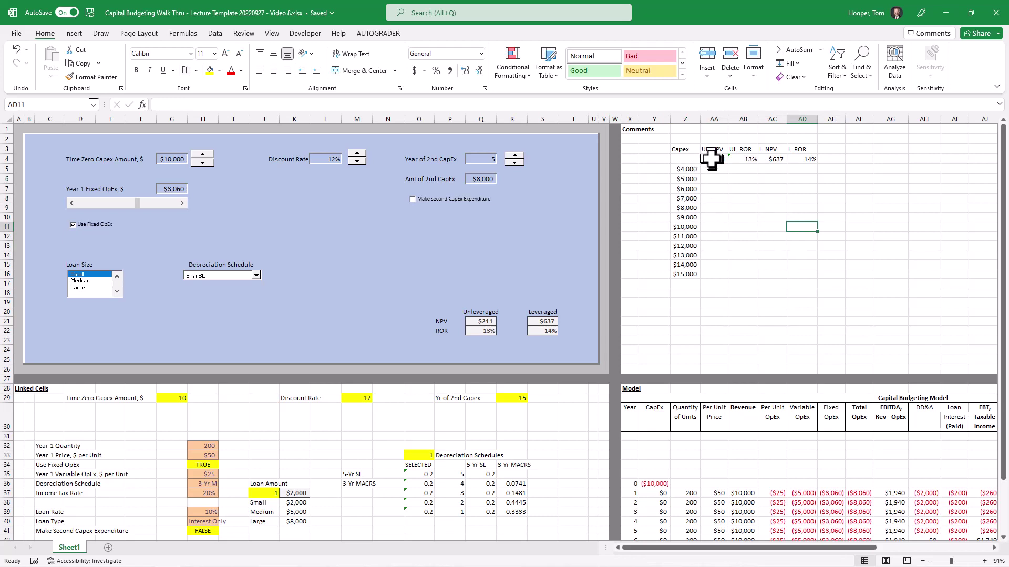
{"action": "left_click_drag", "start_coordinate": [714, 158], "coordinate": [872, 158]}
{"action": "left_click_drag", "start_coordinate": [688, 169], "coordinate": [686, 274]}
{"action": "left_click_drag", "start_coordinate": [713, 159], "coordinate": [805, 155]}
{"action": "key", "text": "alt+h"}
{"action": "key", "text": "j"}
{"action": "key", "text": "Down"}
{"action": "key", "text": "Down"}
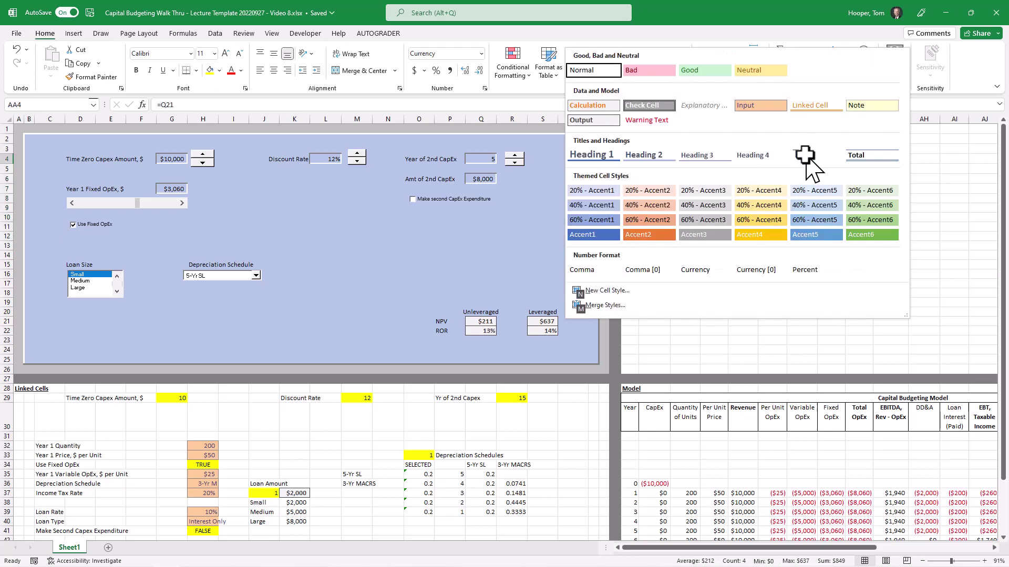
{"action": "key", "text": "Return"}
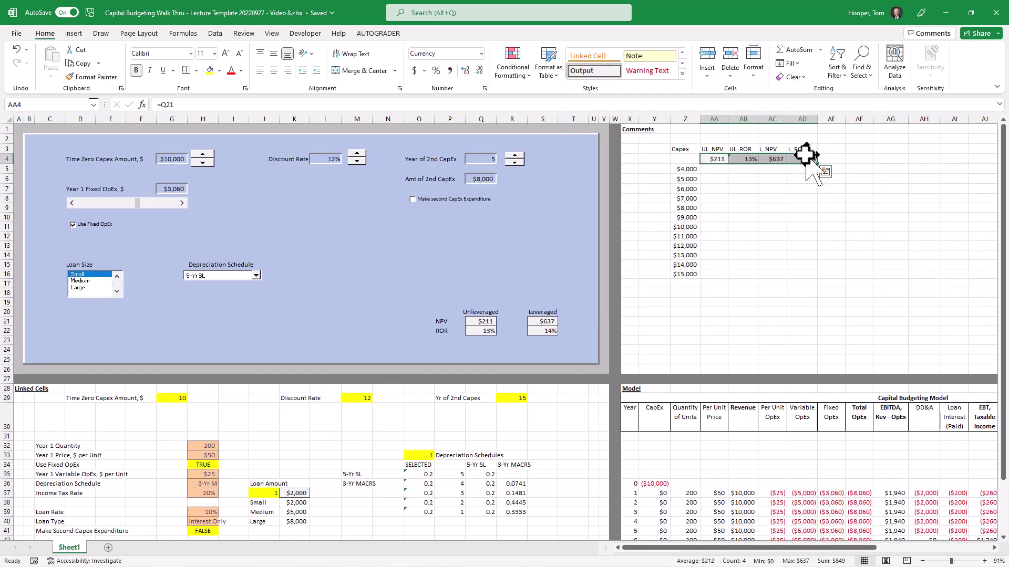
Apply the orange Input cell style to the capex values Z5:Z16.
{"action": "key", "text": "Left"}
{"action": "key", "text": "Down"}
{"action": "key", "text": "ctrl+shift+Down"}
{"action": "key", "text": "alt+h"}
{"action": "key", "text": "j"}
{"action": "key", "text": "Down"}
{"action": "key", "text": "Right"}
{"action": "key", "text": "Right"}
{"action": "key", "text": "Right"}
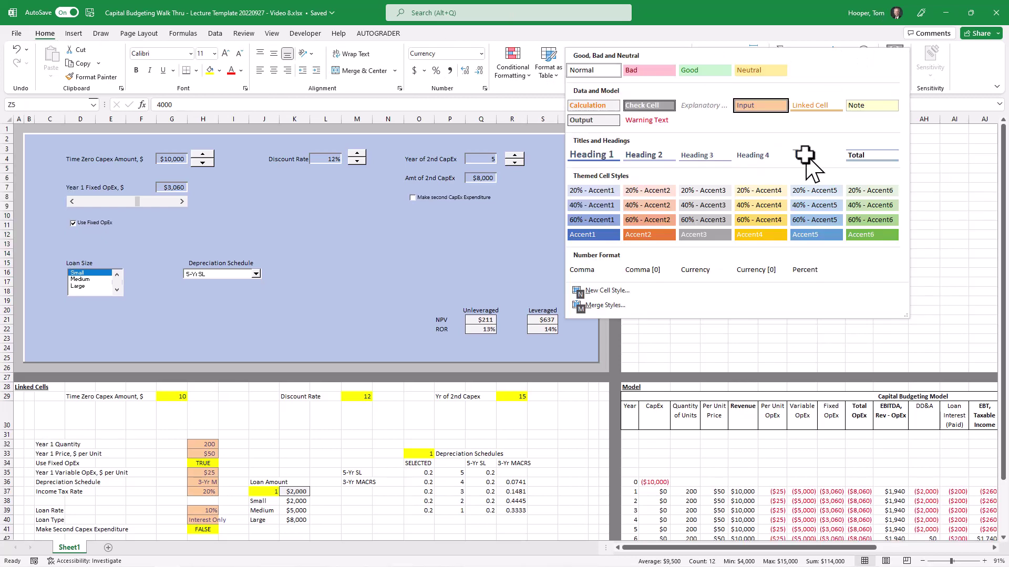
{"action": "key", "text": "Return"}
Select the whole table block from the corner cell Z4.
{"action": "key", "text": "Up"}
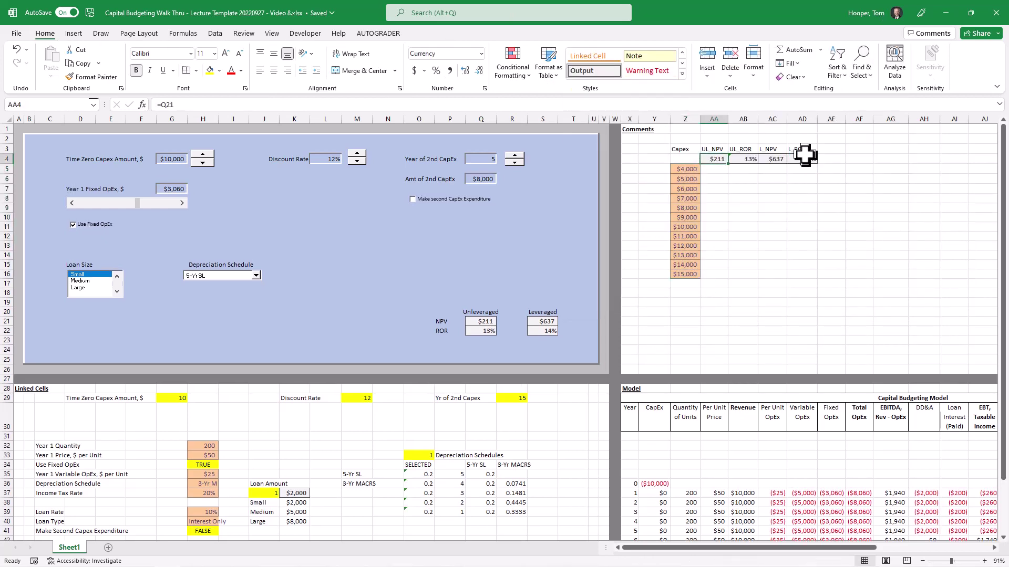
{"action": "key", "text": "ctrl+shift+Down"}
{"action": "key", "text": "ctrl+shift+Down"}
{"action": "key", "text": "shift+Right"}
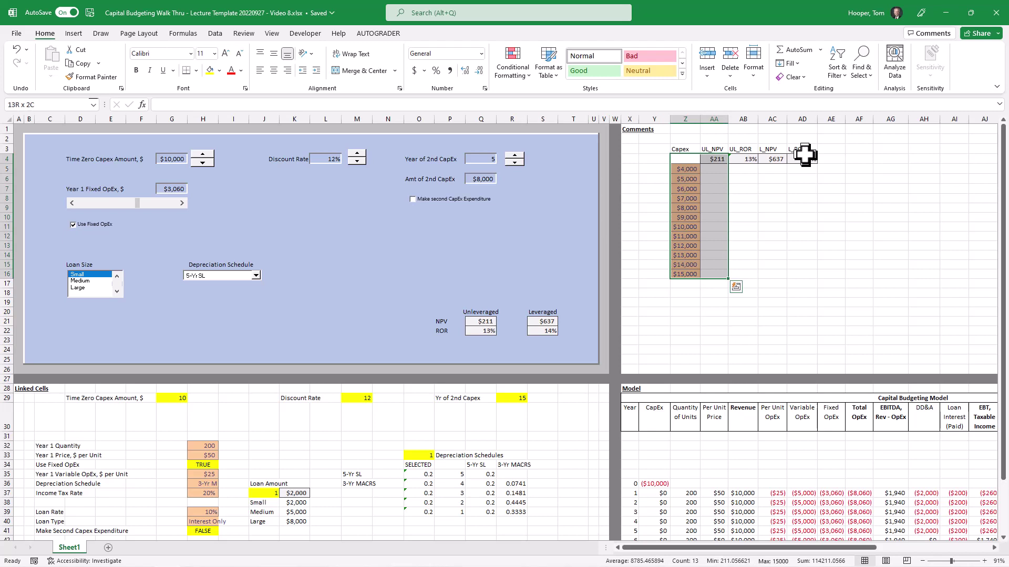
{"action": "key", "text": "shift+Right"}
{"action": "key", "text": "shift+Right"}
{"action": "key", "text": "shift+Right"}
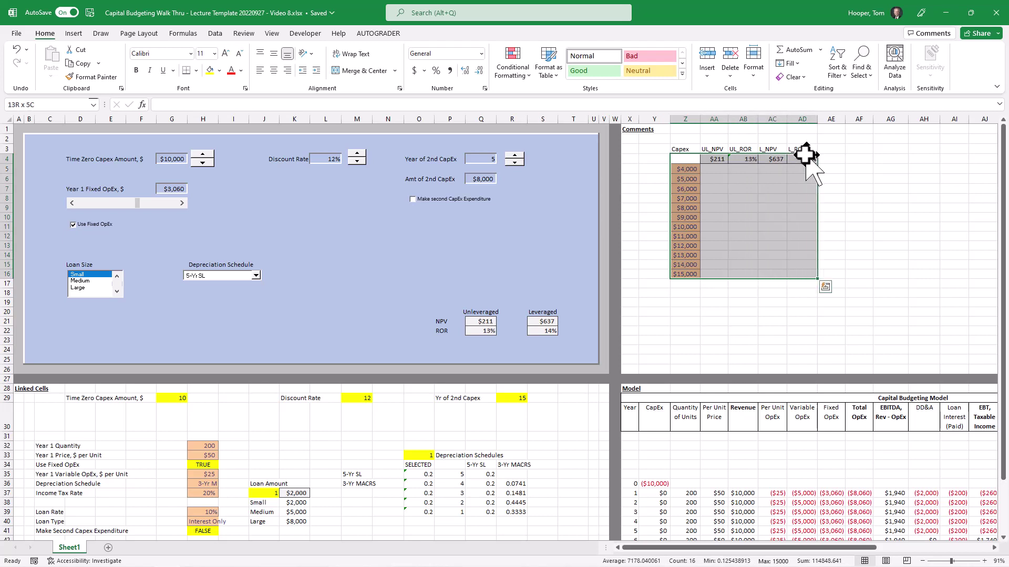
{"action": "key", "text": "alt+a"}
{"action": "key", "text": "w"}
{"action": "key", "text": "t"}
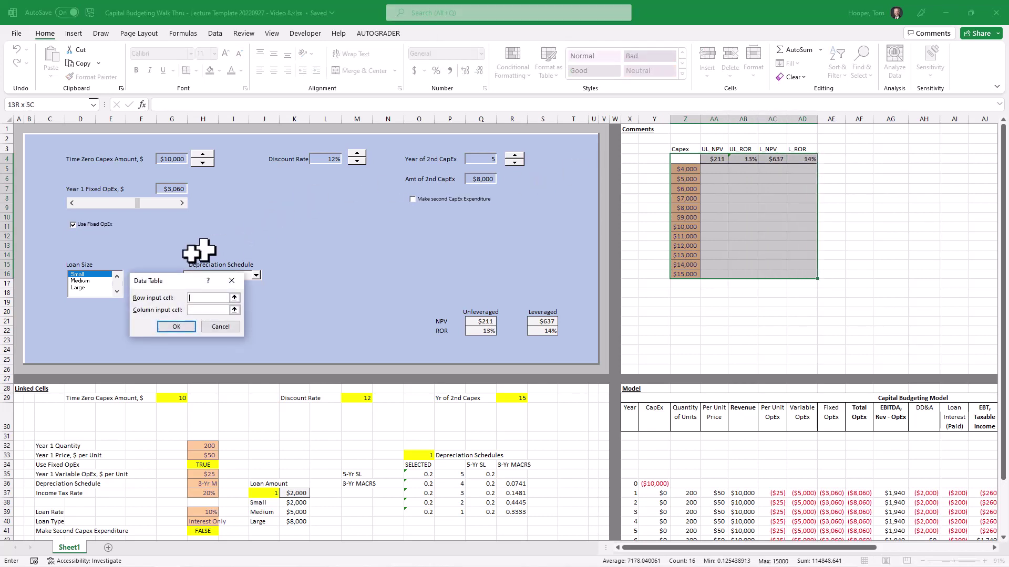
{"action": "left_click_drag", "start_coordinate": [181, 283], "coordinate": [755, 190]}
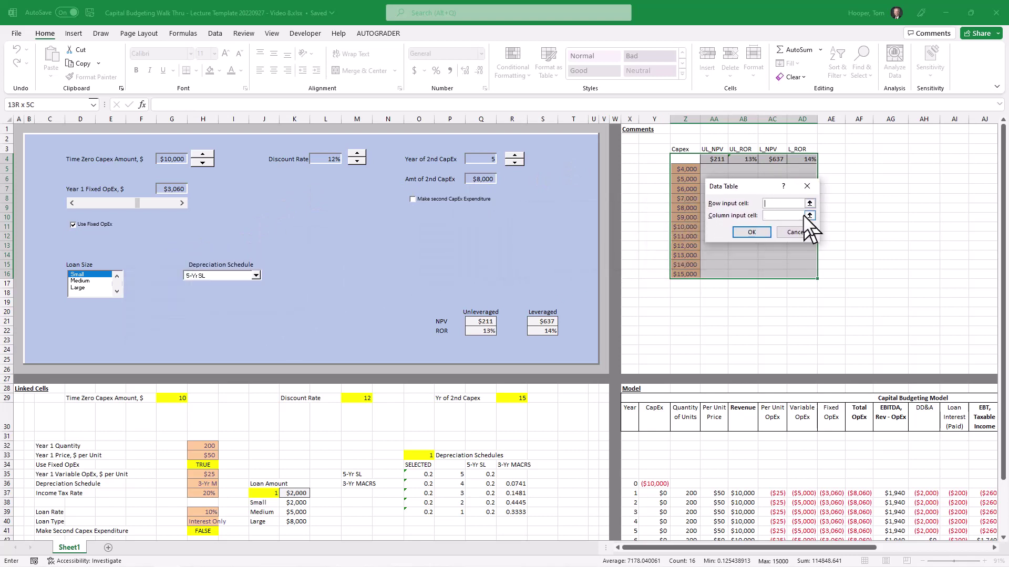
{"action": "left_click", "coordinate": [783, 203]}
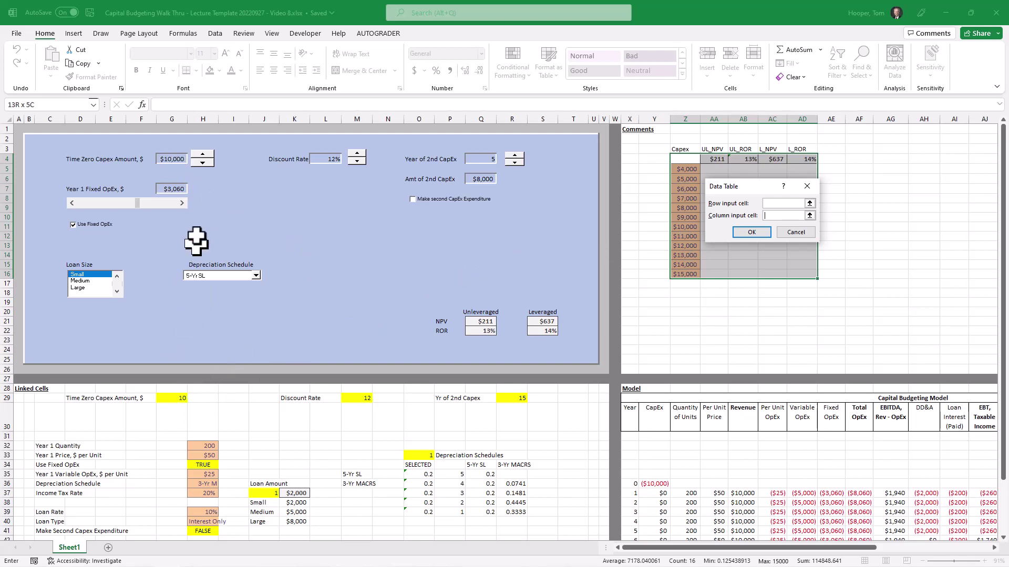
{"action": "left_click", "coordinate": [173, 158]}
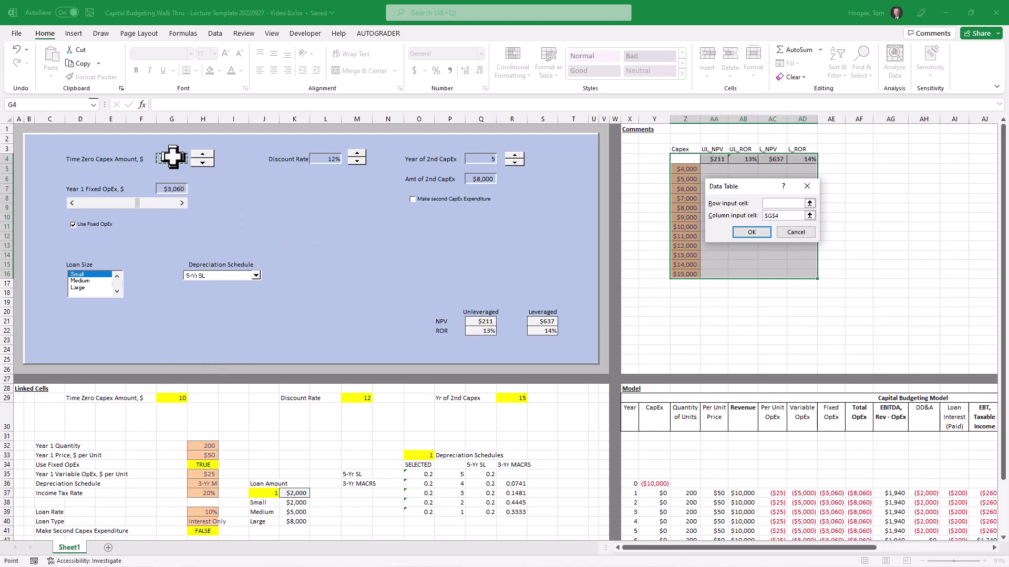
{"action": "left_click", "coordinate": [755, 233]}
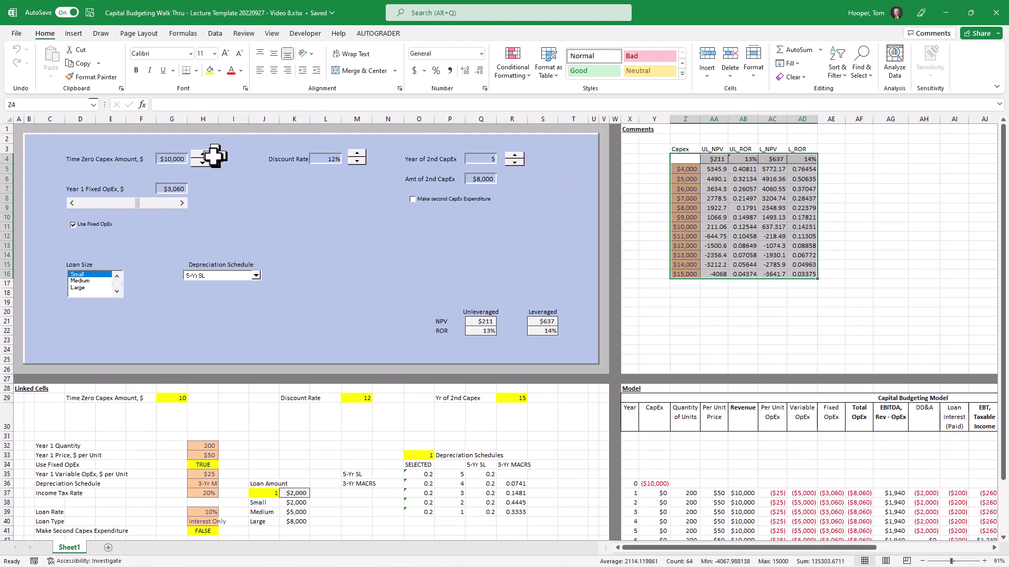
{"action": "left_click", "coordinate": [171, 158]}
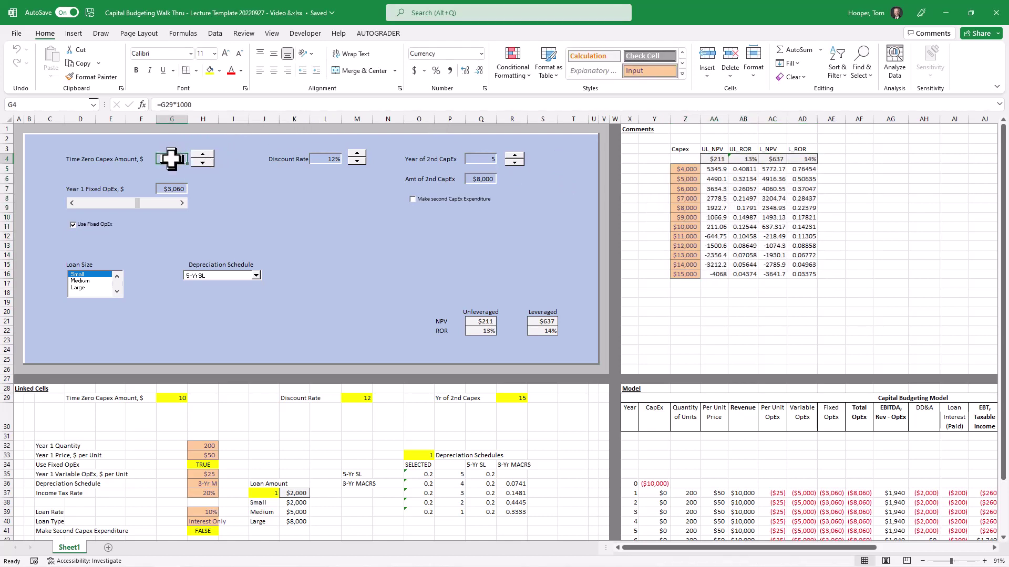
{"action": "left_click_drag", "start_coordinate": [714, 168], "coordinate": [790, 275]}
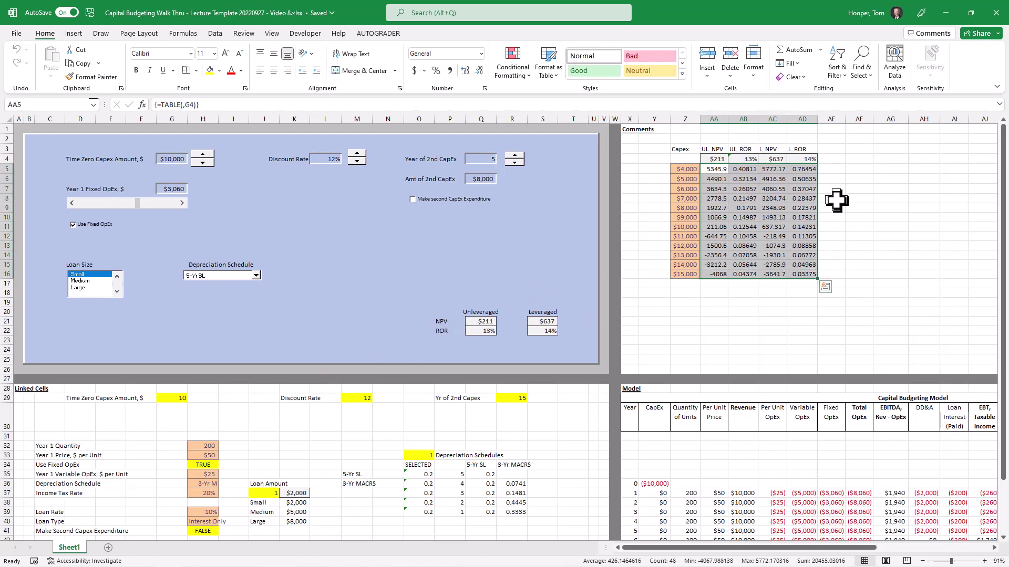
{"action": "left_click", "coordinate": [173, 160]}
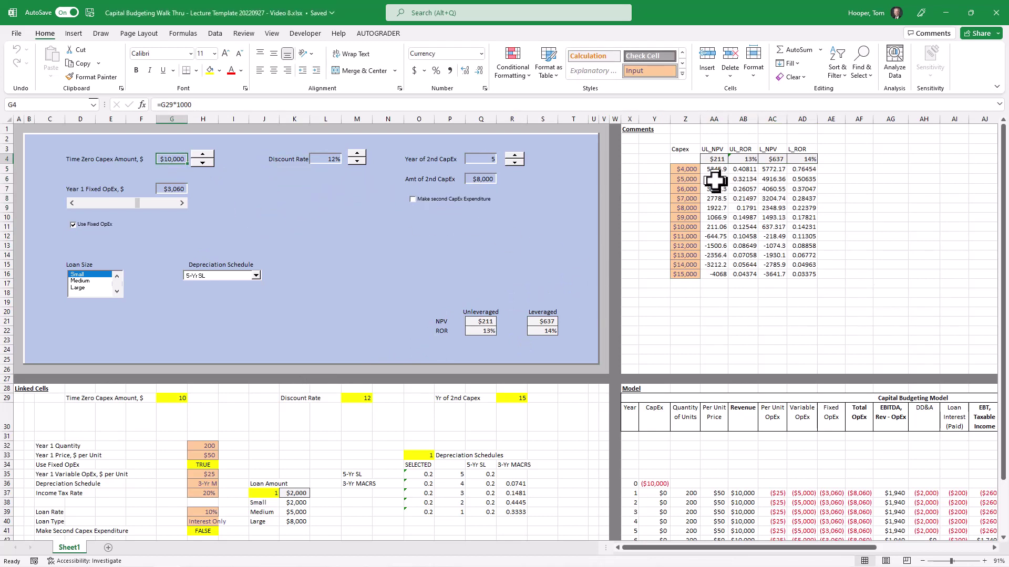
Replace the capex values with 4 through 15 and select the table Z4:AD16.
{"action": "left_click", "coordinate": [687, 168]}
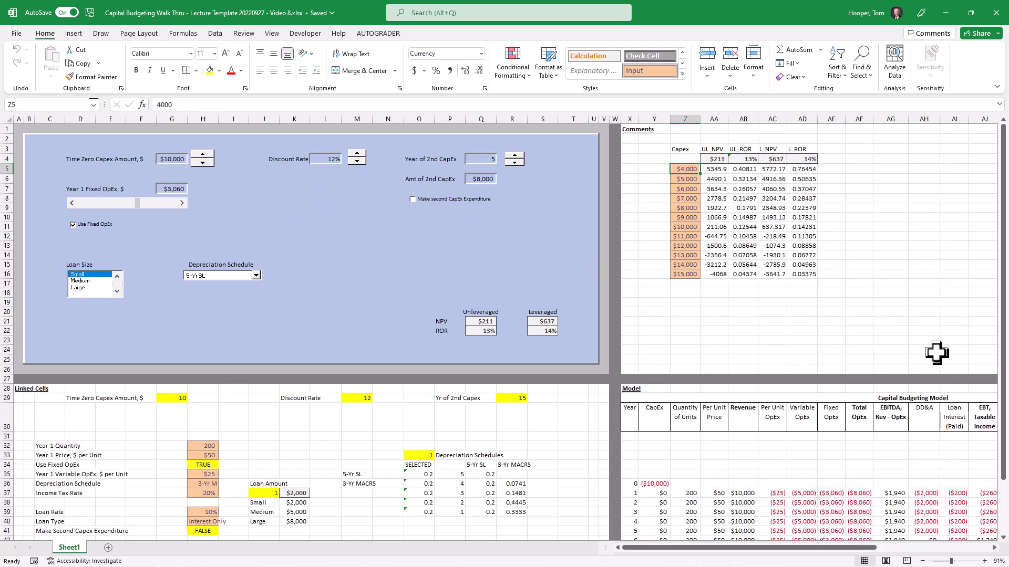
{"action": "type", "text": "4"}
{"action": "key", "text": "Return"}
{"action": "type", "text": "5"}
{"action": "key", "text": "Return"}
{"action": "key", "text": "Up"}
{"action": "key", "text": "Up"}
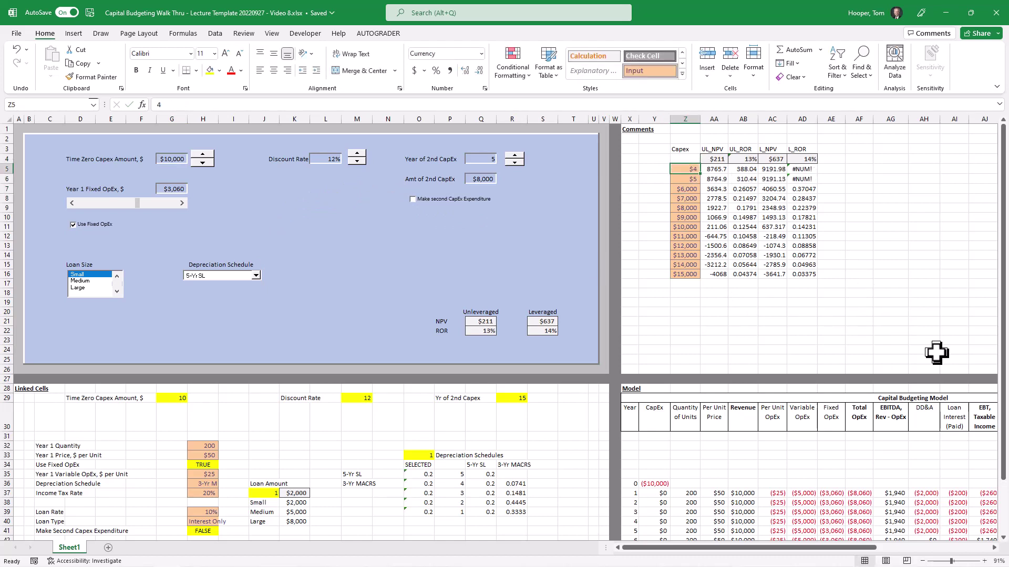
{"action": "key", "text": "shift+Down"}
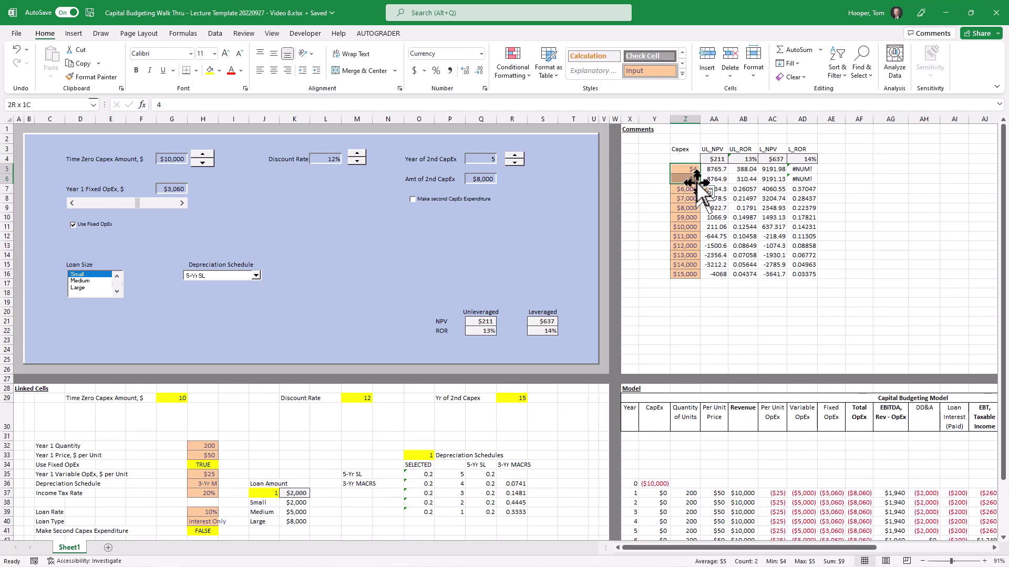
{"action": "left_click_drag", "start_coordinate": [701, 183], "coordinate": [701, 278]}
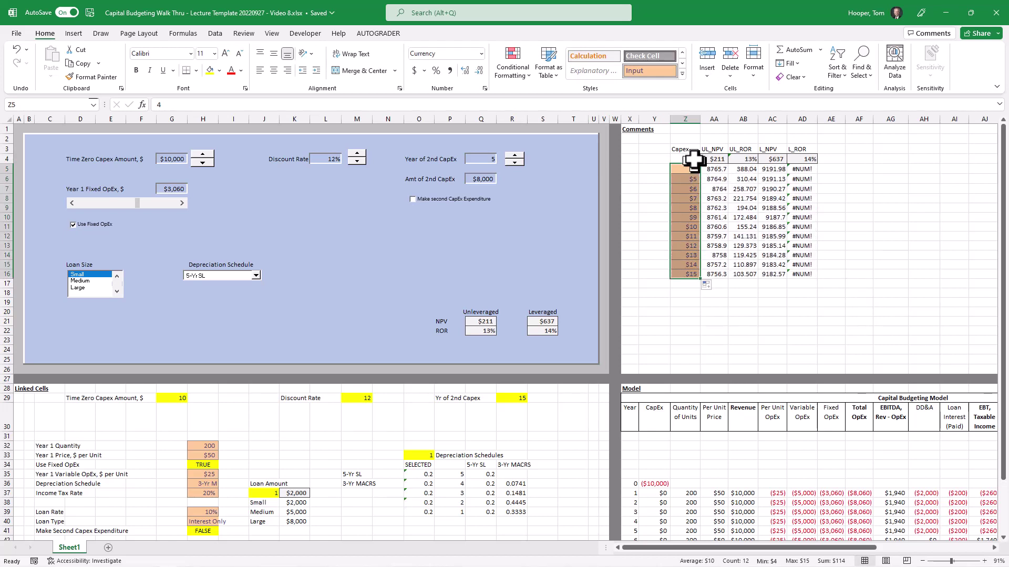
{"action": "left_click_drag", "start_coordinate": [682, 149], "coordinate": [793, 239]}
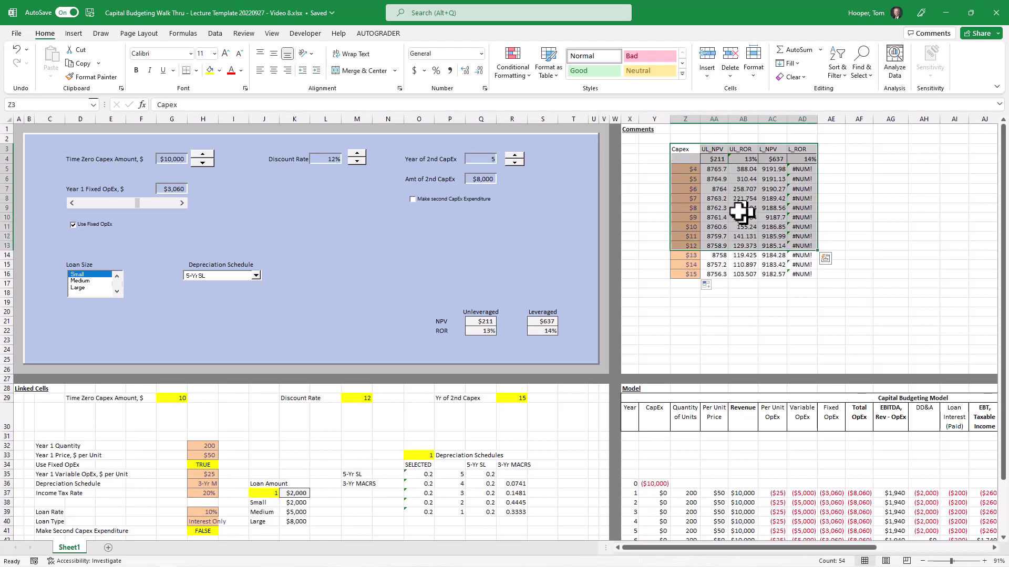
{"action": "left_click_drag", "start_coordinate": [689, 157], "coordinate": [796, 271]}
Run the Data Table with column input cell G29 and check the Time Zero Capex cells.
{"action": "key", "text": "alt+d"}
{"action": "key", "text": "t"}
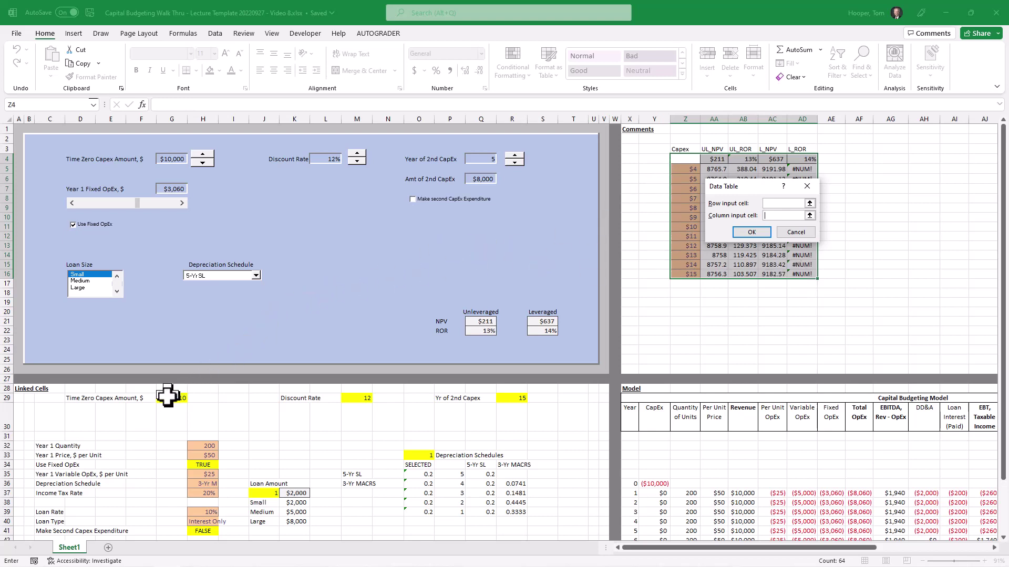
{"action": "left_click", "coordinate": [752, 232]}
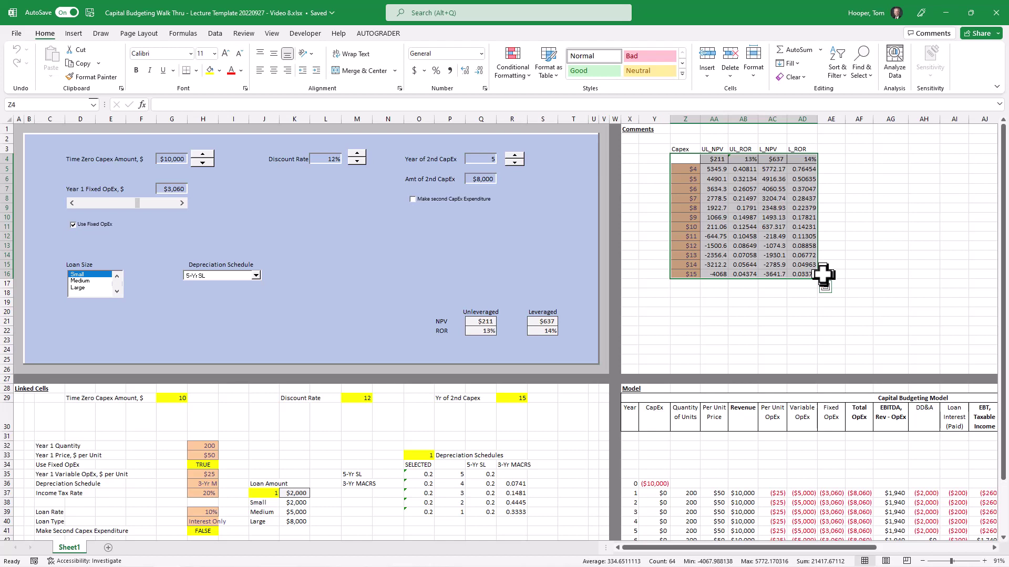
{"action": "left_click", "coordinate": [162, 397]}
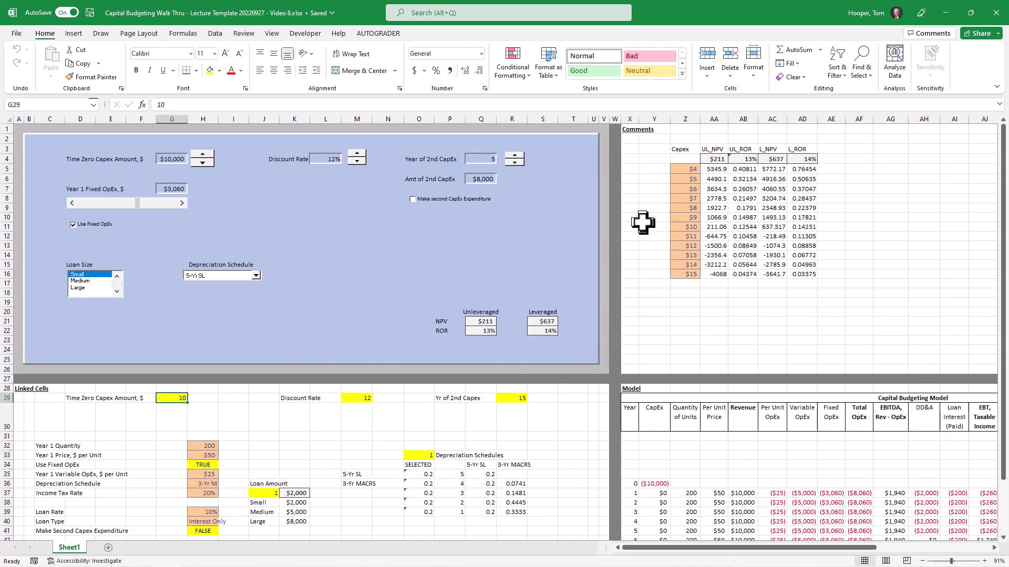
{"action": "left_click", "coordinate": [689, 156]}
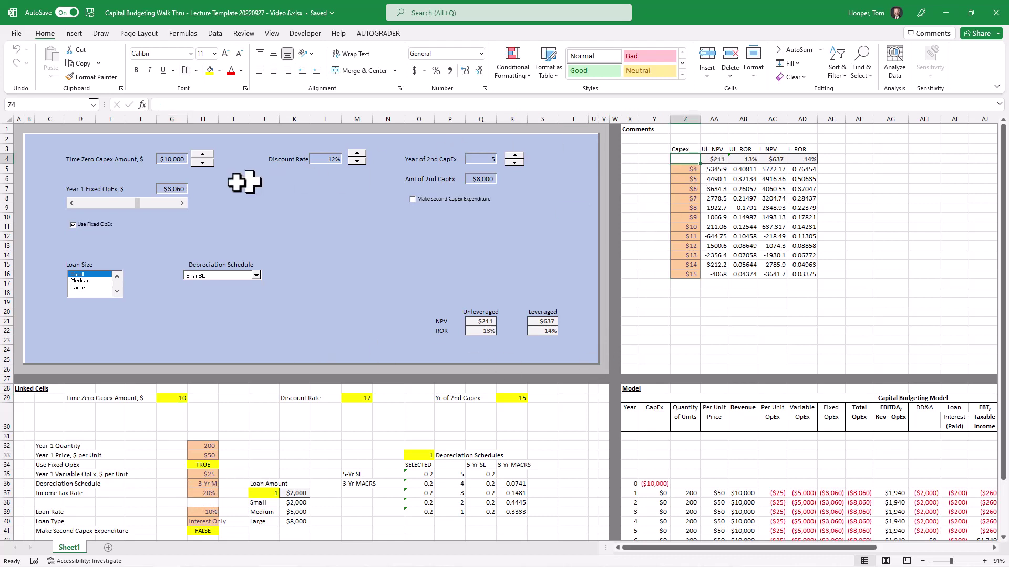
{"action": "left_click", "coordinate": [177, 155]}
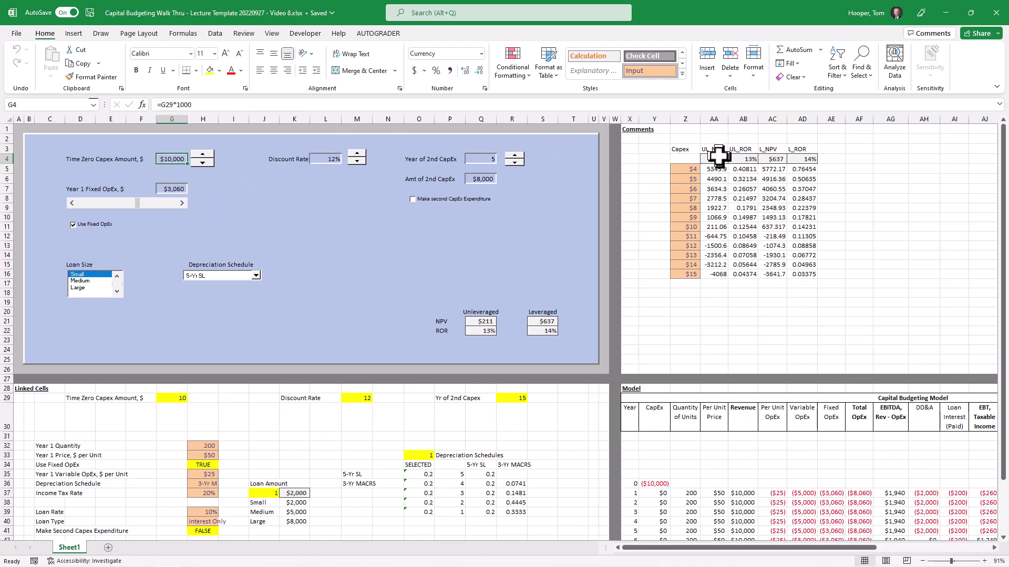
Copy the headers UL_NPV through L_ROR and start a Paste Special at AF3.
{"action": "left_click_drag", "start_coordinate": [710, 149], "coordinate": [802, 146]}
{"action": "key", "text": "ctrl+c"}
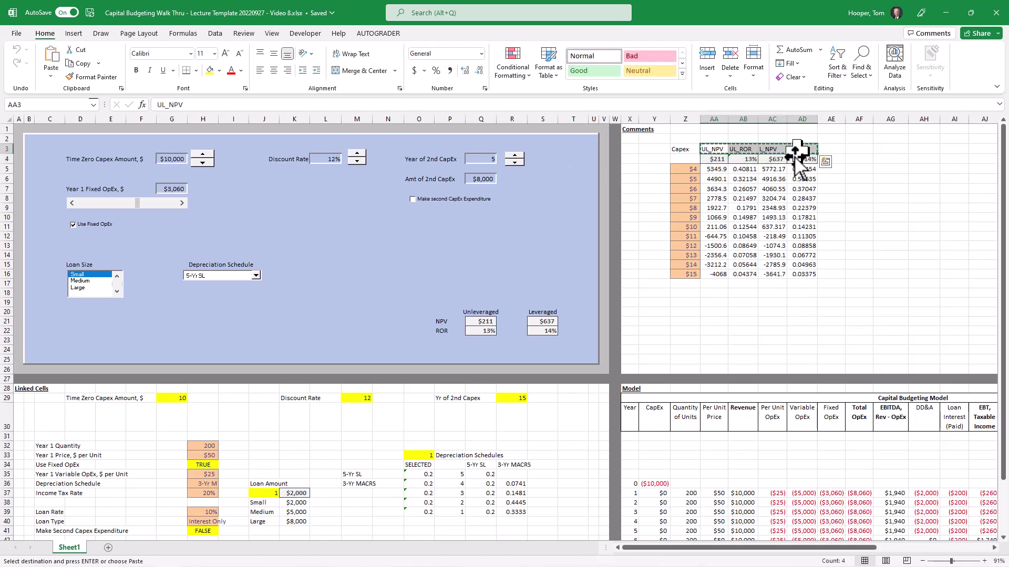
{"action": "left_click", "coordinate": [859, 150]}
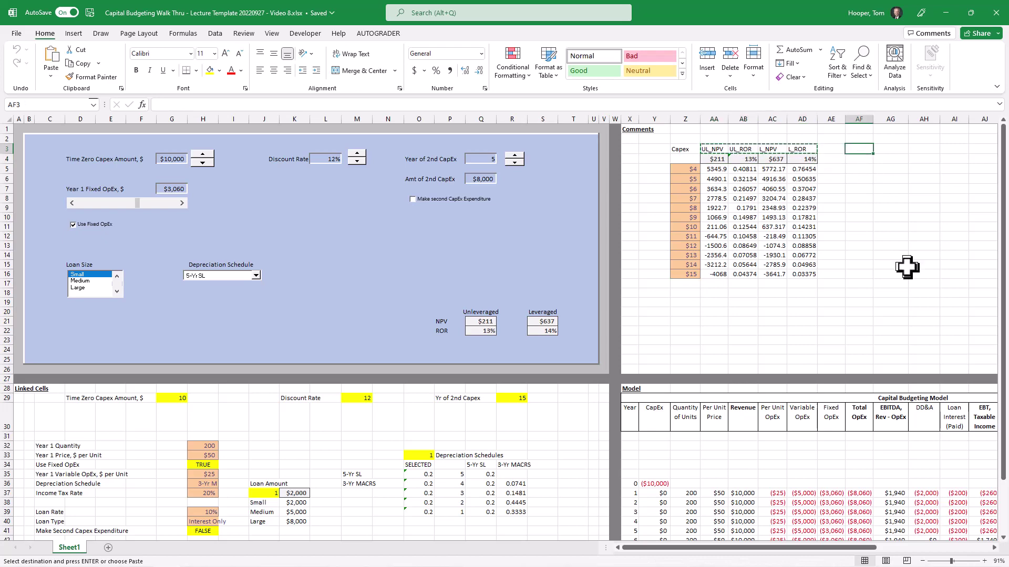
{"action": "key", "text": "alt+e"}
{"action": "key", "text": "s"}
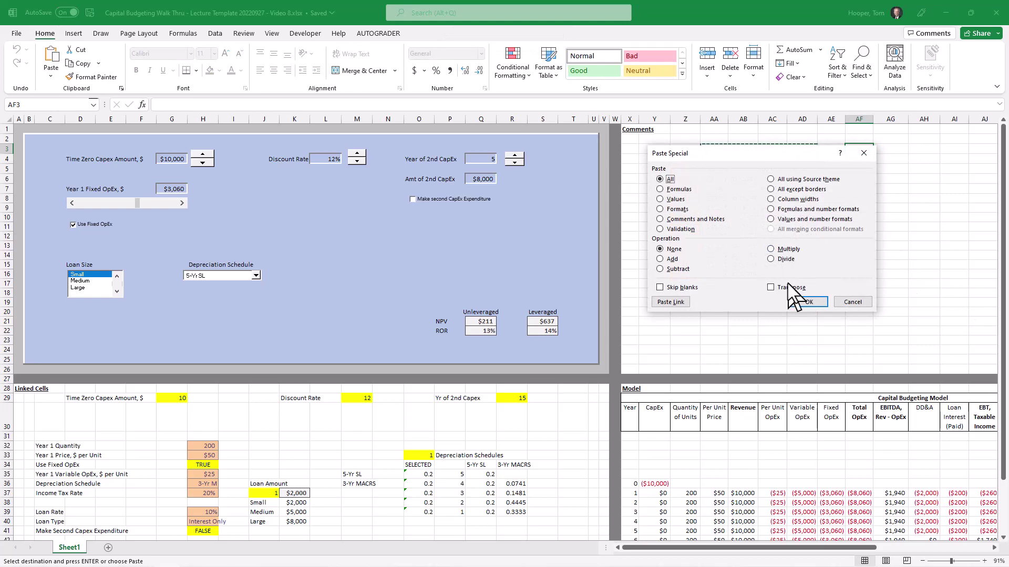
{"action": "left_click", "coordinate": [821, 302]}
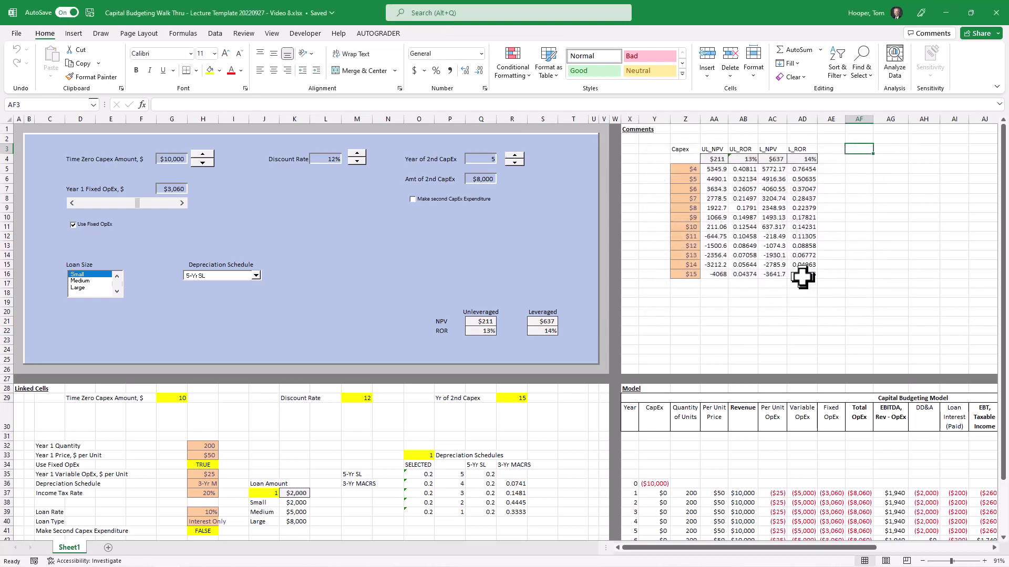
{"action": "key", "text": "ctrl+Left"}
{"action": "key", "text": "ctrl+Left"}
{"action": "key", "text": "ctrl+c"}
{"action": "key", "text": "Right"}
{"action": "key", "text": "Right"}
{"action": "key", "text": "alt"}
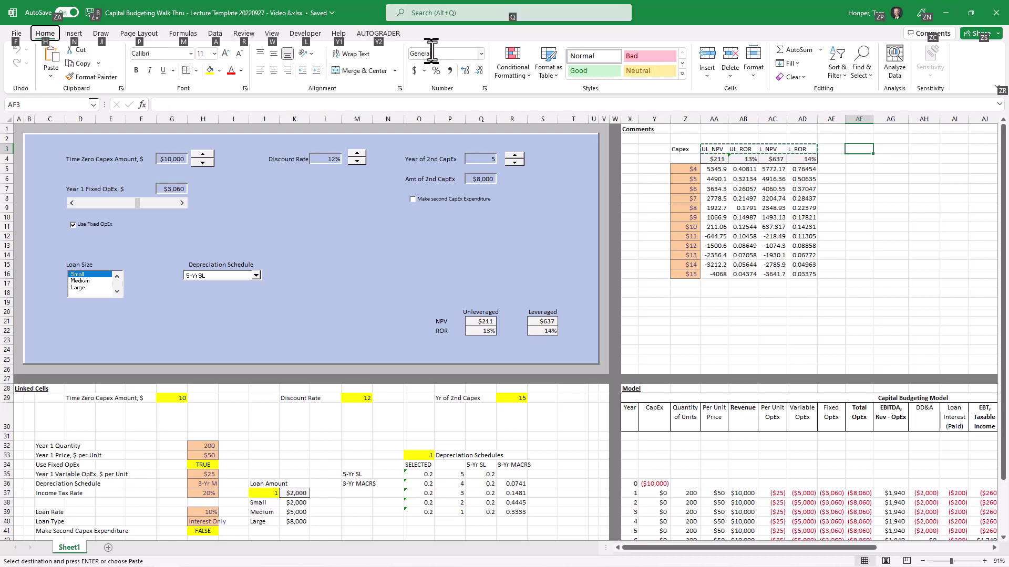
{"action": "key", "text": "e"}
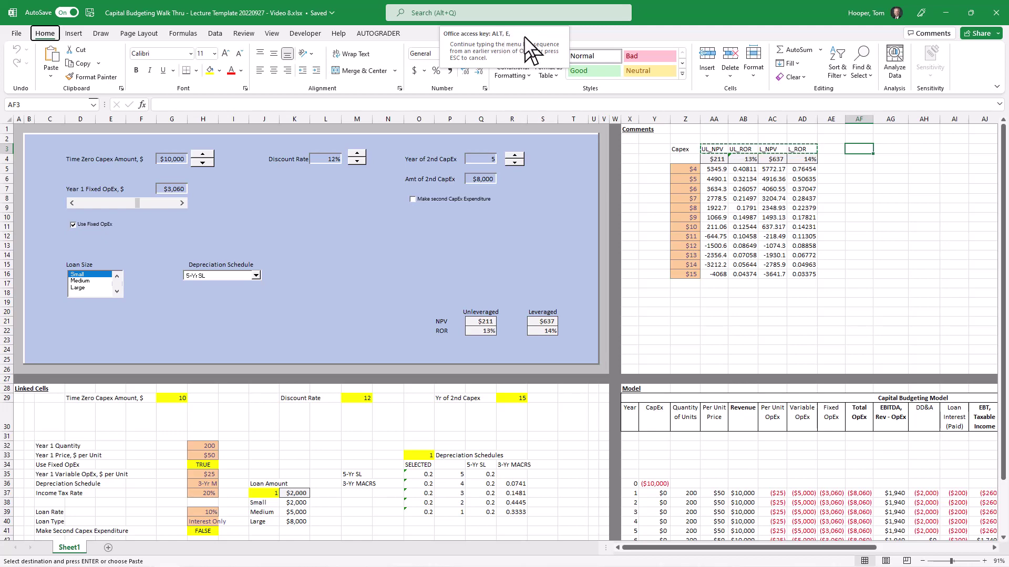
Paste the four headers transposed down column AF.
{"action": "key", "text": "s"}
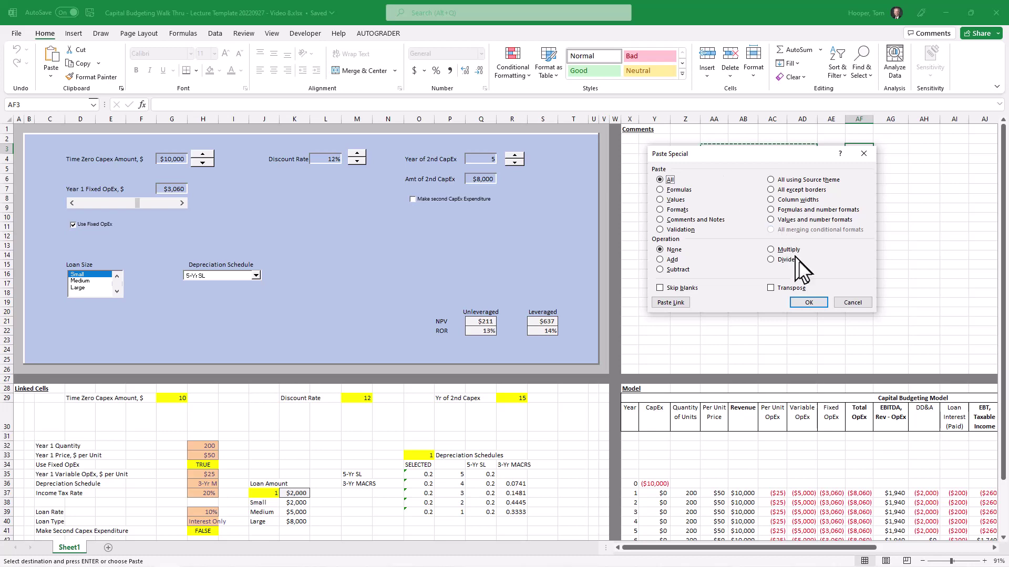
{"action": "left_click", "coordinate": [811, 288]}
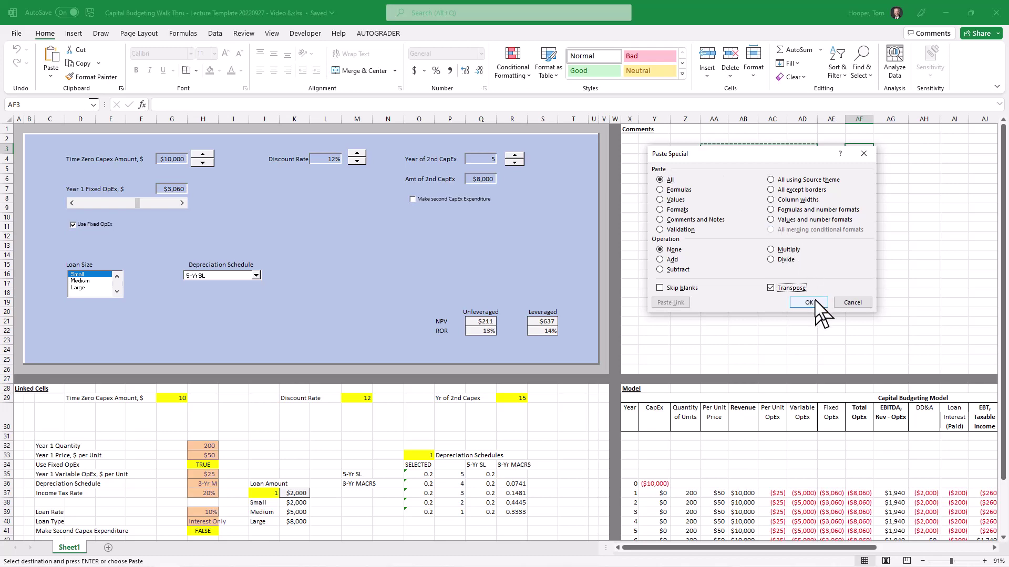
{"action": "left_click", "coordinate": [814, 302]}
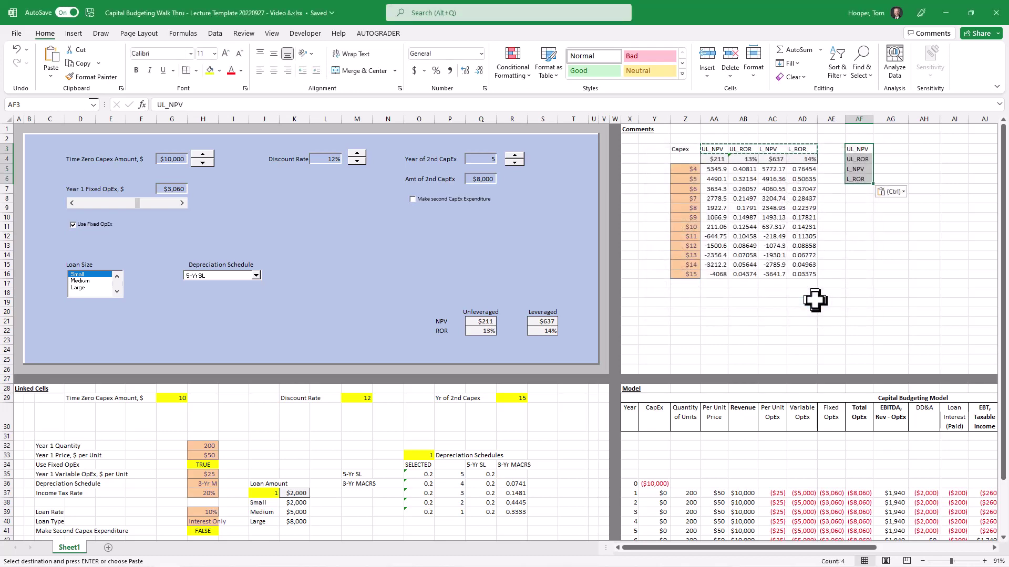
Copy capex values $4–$15 and paste them transposed across row 2 from AH2.
{"action": "left_click", "coordinate": [695, 170]}
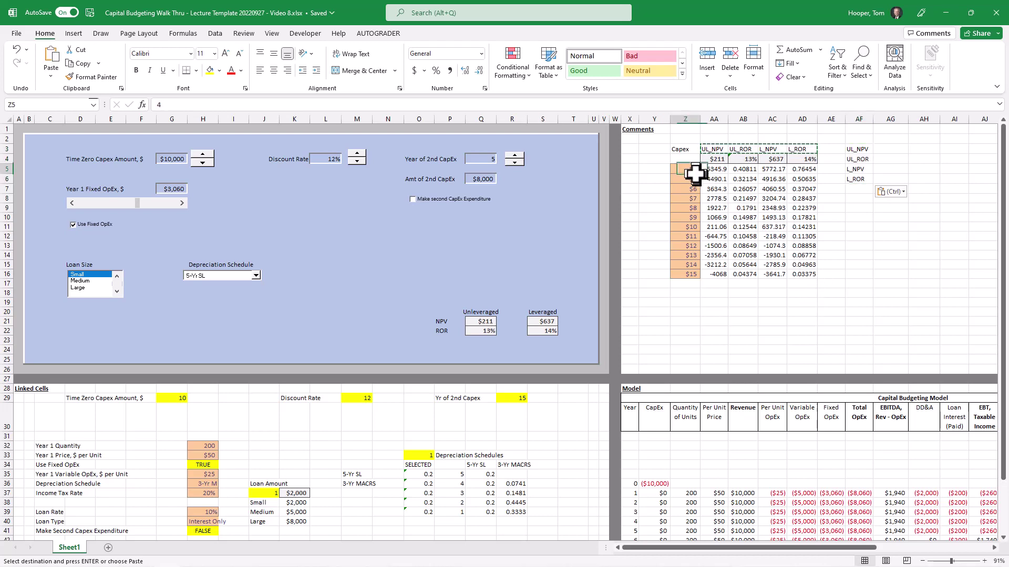
{"action": "key", "text": "ctrl+shift+Down"}
{"action": "key", "text": "ctrl+c"}
{"action": "key", "text": "Up"}
{"action": "key", "text": "Up"}
{"action": "key", "text": "Right"}
{"action": "key", "text": "Right"}
{"action": "key", "text": "Right"}
{"action": "key", "text": "Right"}
{"action": "key", "text": "Right"}
{"action": "key", "text": "Right"}
{"action": "key", "text": "Up"}
{"action": "key", "text": "Right"}
{"action": "key", "text": "Right"}
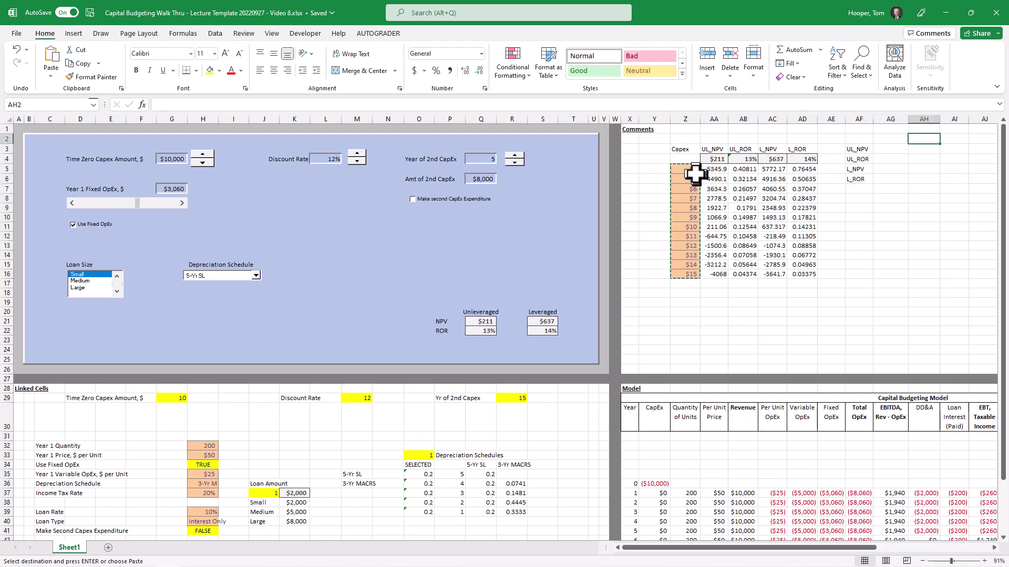
{"action": "key", "text": "ctrl+alt+v"}
{"action": "key", "text": "e"}
{"action": "key", "text": "Return"}
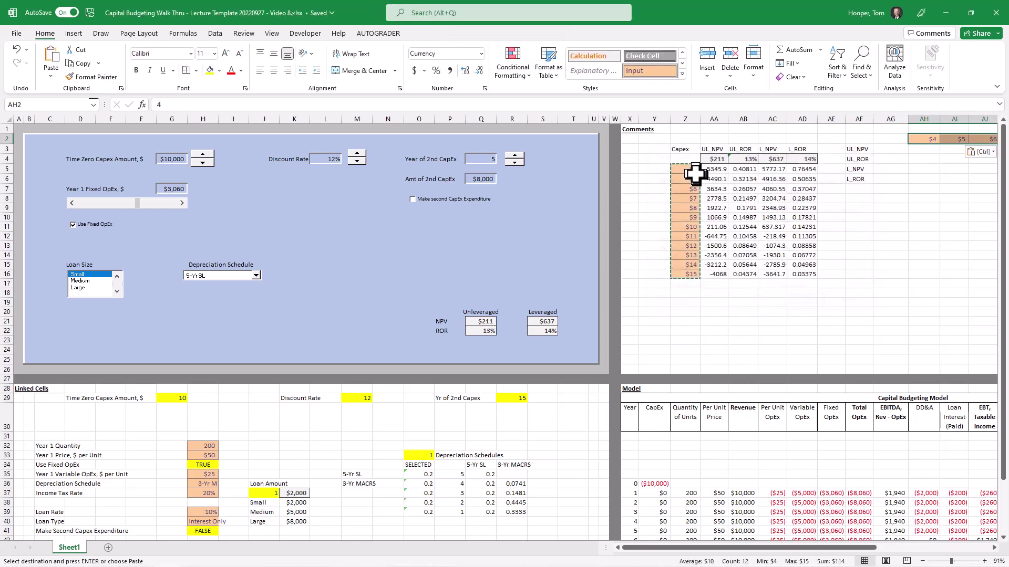
Link AG3:AG6 to the four results: $211, 13%, $637 and 14%.
{"action": "key", "text": "Left"}
{"action": "key", "text": "Down"}
{"action": "type", "text": "="}
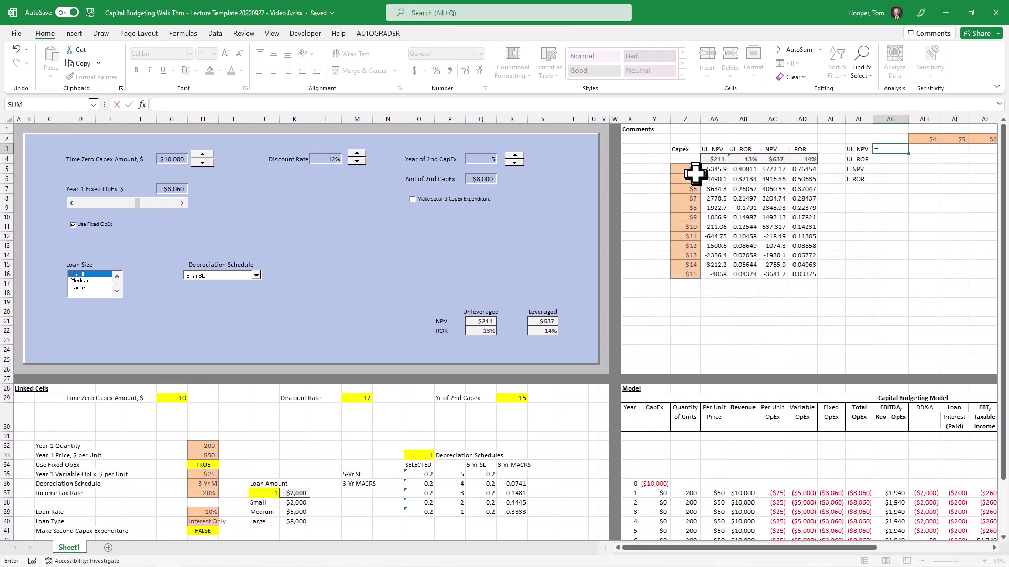
{"action": "left_click", "coordinate": [488, 321]}
{"action": "key", "text": "Return"}
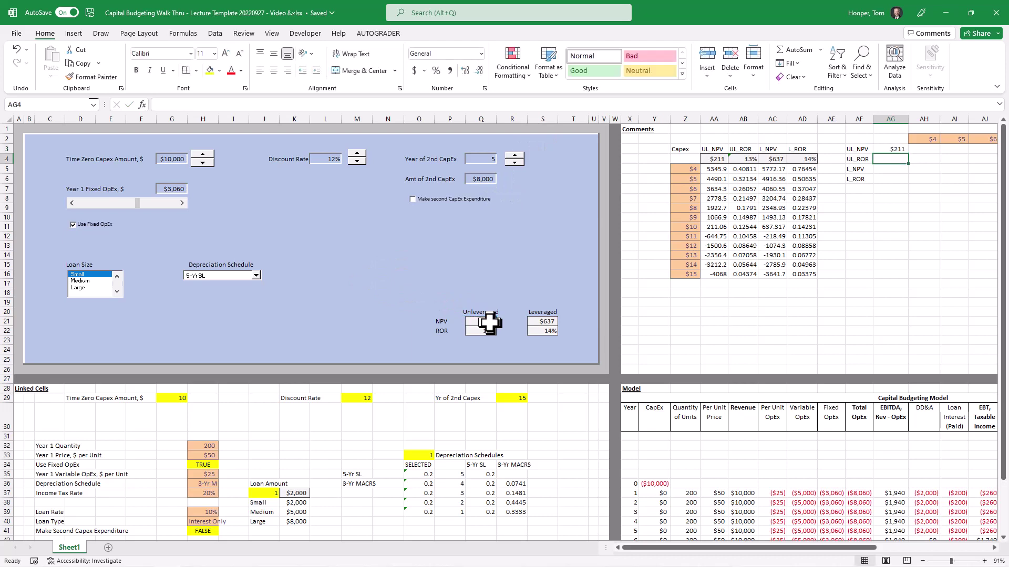
{"action": "key", "text": "alt"}
{"action": "type", "text": "="}
{"action": "left_click", "coordinate": [488, 330]}
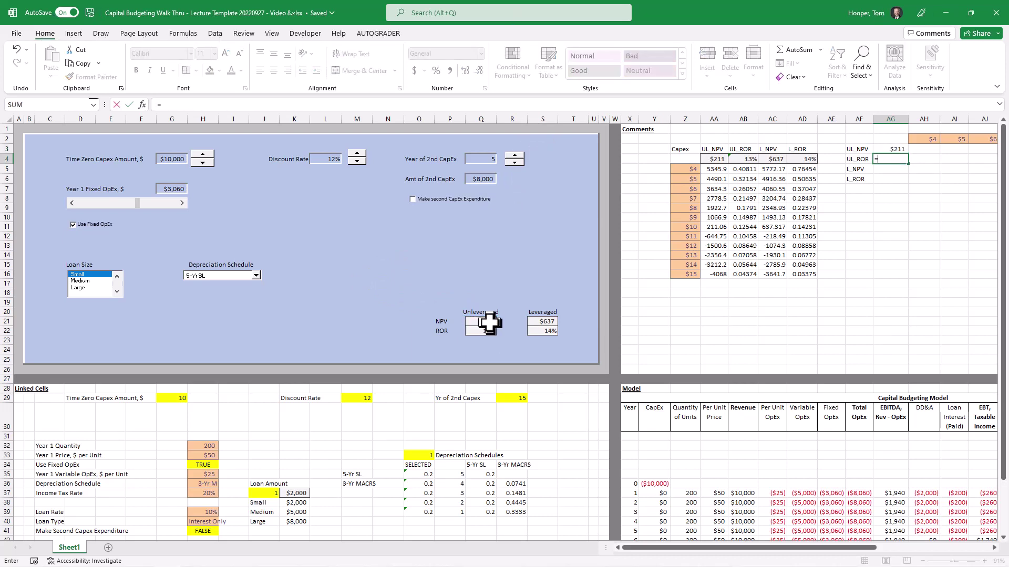
{"action": "key", "text": "Return"}
{"action": "type", "text": "="}
{"action": "left_click", "coordinate": [543, 321]}
{"action": "key", "text": "Return"}
{"action": "type", "text": "="}
{"action": "left_click", "coordinate": [542, 331]}
{"action": "key", "text": "Return"}
Select the two-way table area AG2:AS6.
{"action": "key", "text": "Up"}
{"action": "key", "text": "Up"}
{"action": "key", "text": "Up"}
{"action": "key", "text": "Up"}
{"action": "key", "text": "Up"}
{"action": "key", "text": "shift+Down"}
{"action": "key", "text": "shift+Down"}
{"action": "key", "text": "shift+Down"}
{"action": "key", "text": "shift+Down"}
{"action": "key", "text": "shift+Right"}
{"action": "key", "text": "shift+Right"}
{"action": "key", "text": "shift+Right"}
{"action": "key", "text": "shift+Right"}
{"action": "key", "text": "shift+Right"}
{"action": "key", "text": "shift+Right"}
{"action": "key", "text": "shift+Right"}
{"action": "key", "text": "shift+Right"}
{"action": "key", "text": "shift+Right"}
{"action": "key", "text": "shift+Right"}
{"action": "key", "text": "shift+Right"}
{"action": "key", "text": "shift+Right"}
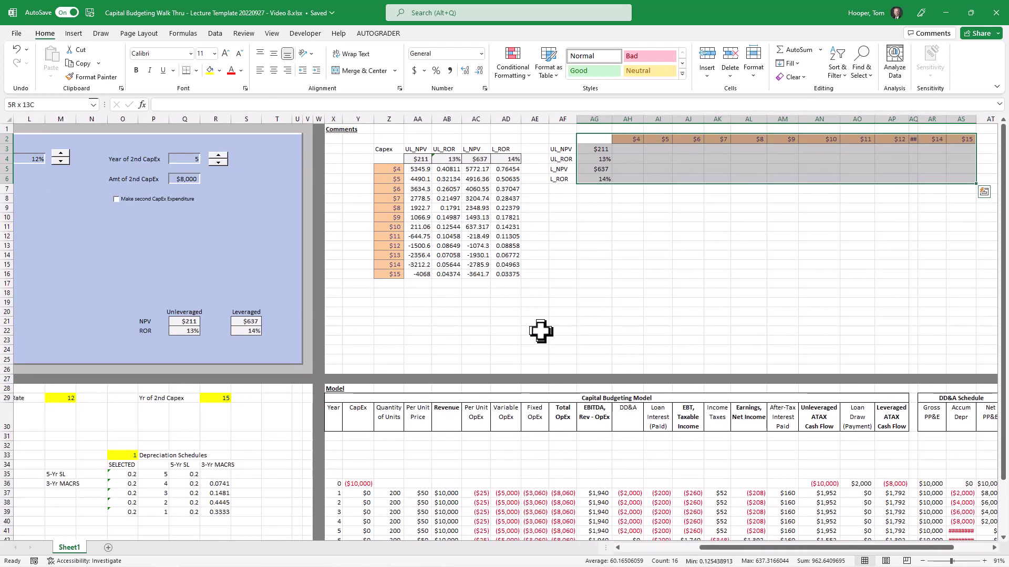
Build the horizontal data table with row input cell G29.
{"action": "key", "text": "alt+d"}
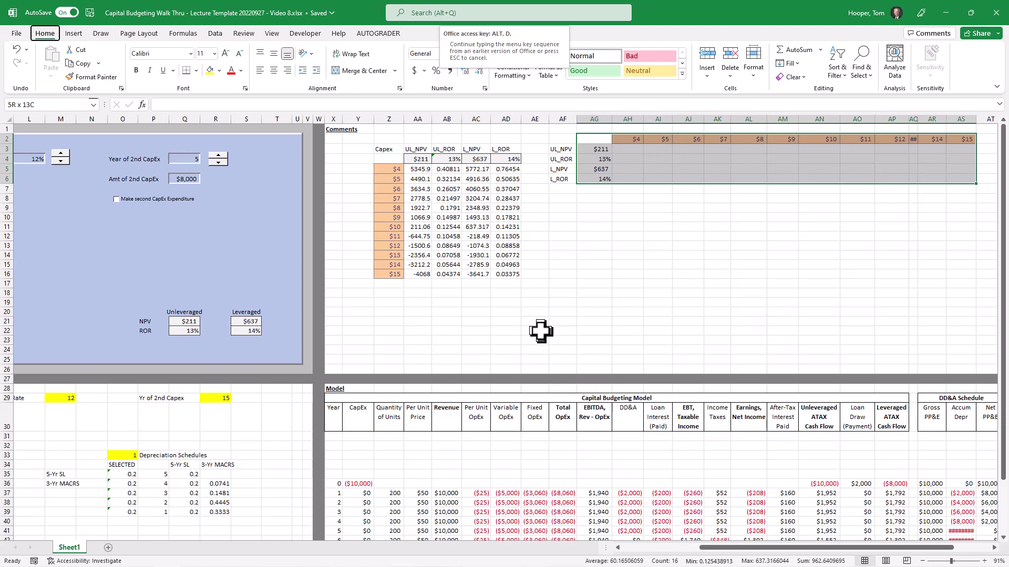
{"action": "key", "text": "t"}
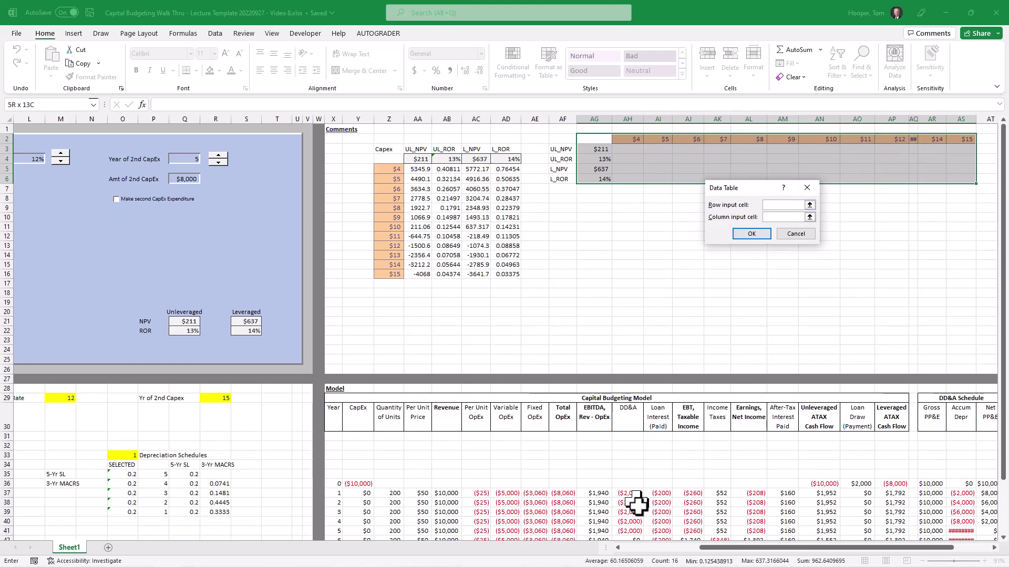
{"action": "mouse_move", "coordinate": [678, 563]}
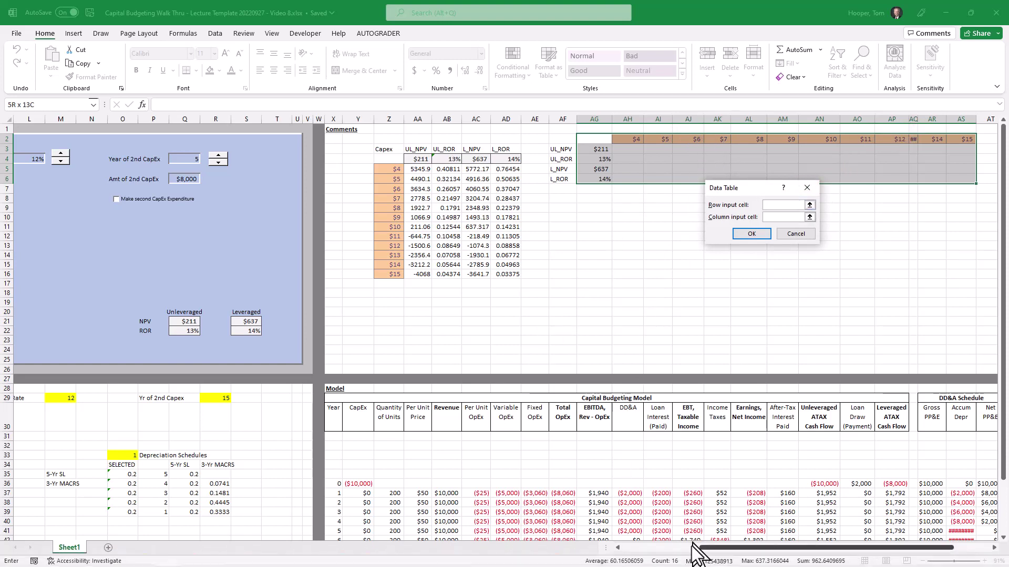
{"action": "scroll", "coordinate": [698, 552], "scroll_direction": "left", "scroll_amount": 10}
{"action": "left_click", "coordinate": [182, 398]}
{"action": "left_click", "coordinate": [800, 217]}
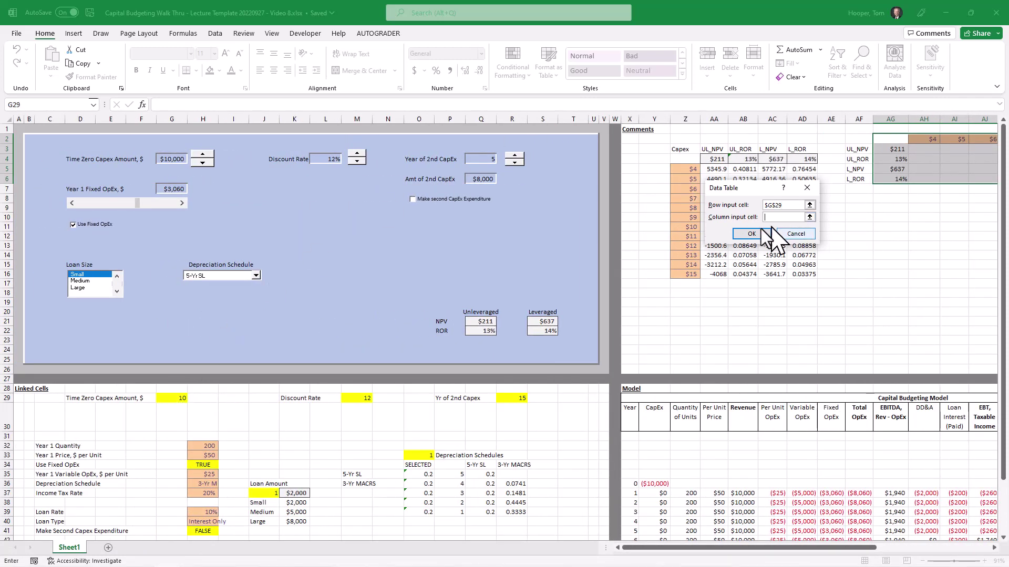
{"action": "left_click", "coordinate": [752, 233]}
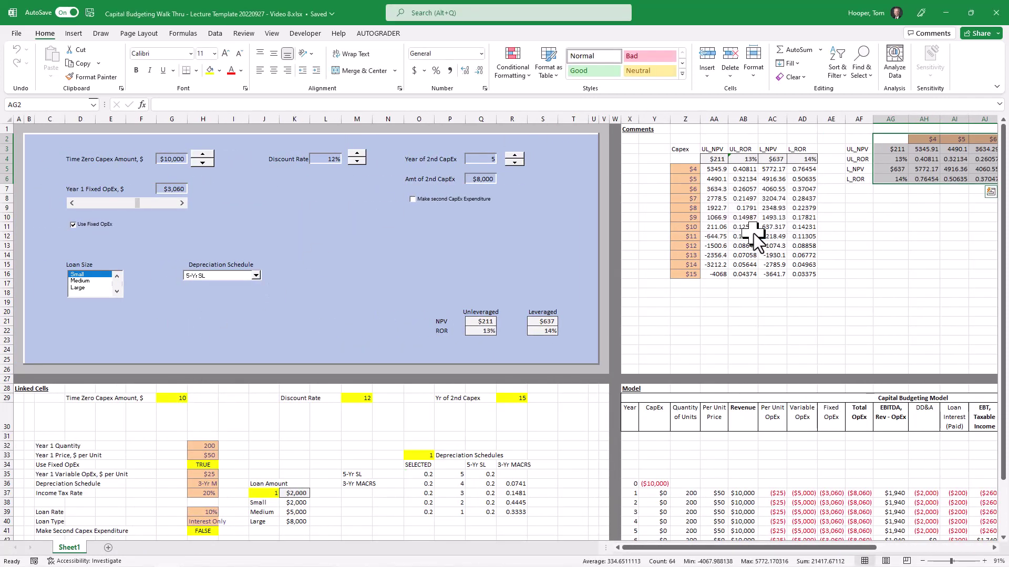
Check the TABLE formulas in both tables, then select capex and UL_NPV values Z5:AA16.
{"action": "left_click", "coordinate": [923, 149]}
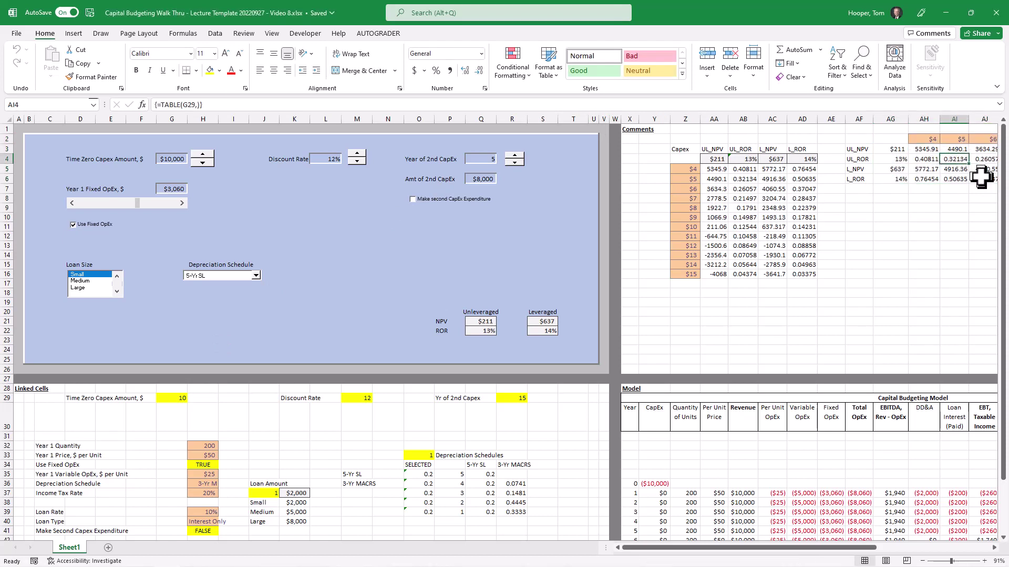
{"action": "left_click", "coordinate": [707, 168]}
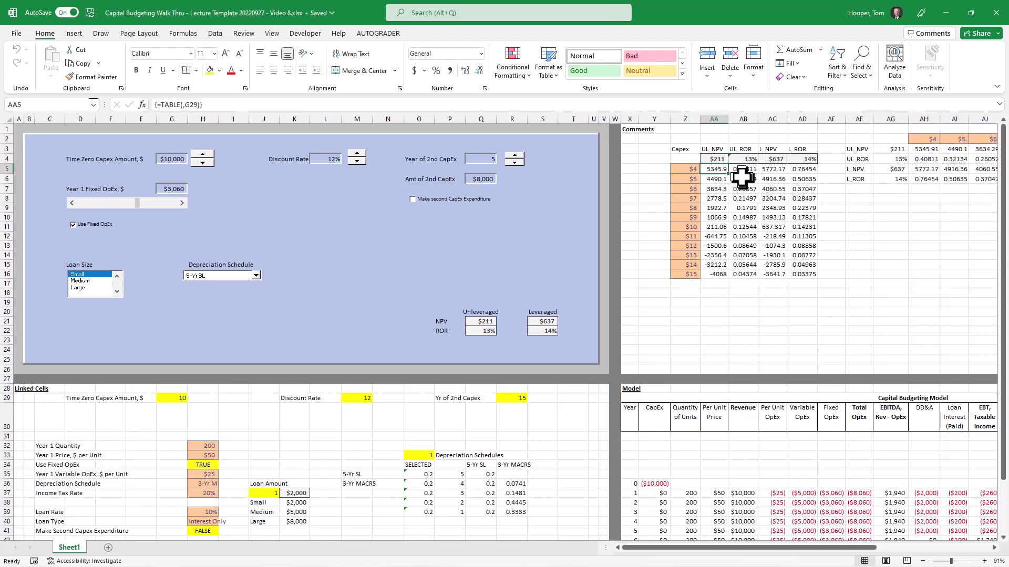
{"action": "left_click", "coordinate": [770, 188]}
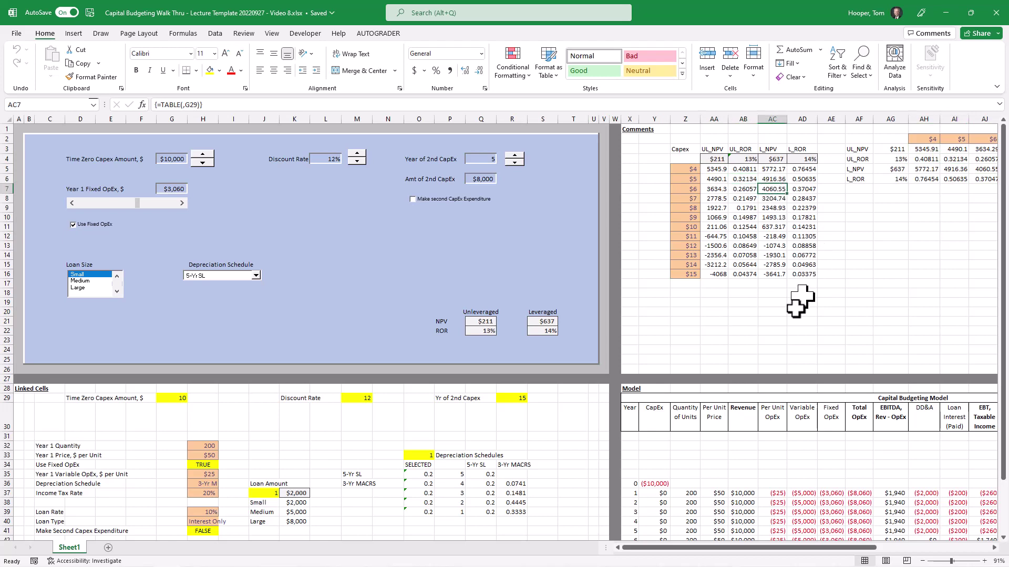
{"action": "left_click", "coordinate": [691, 303]}
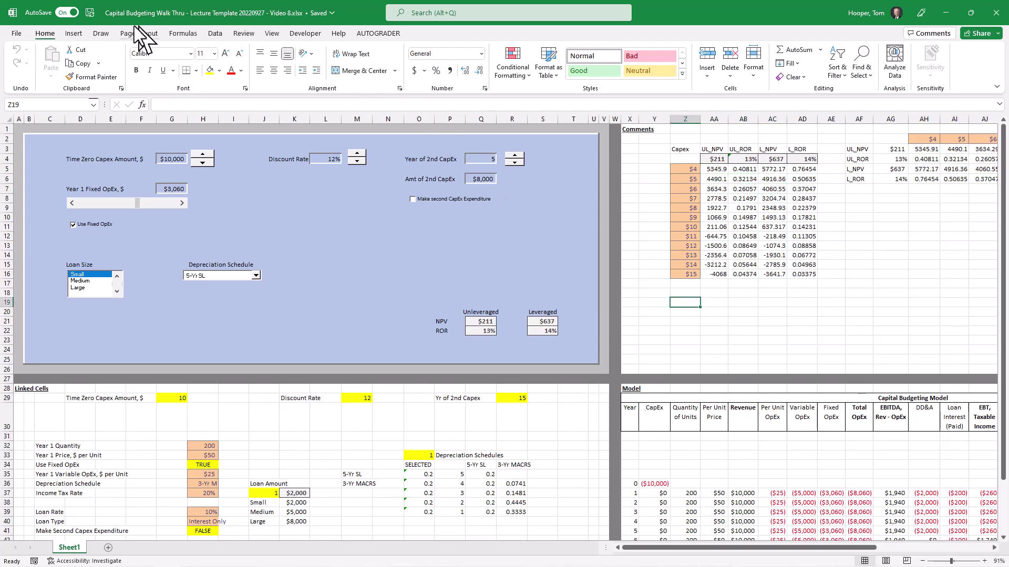
{"action": "left_click", "coordinate": [74, 33]}
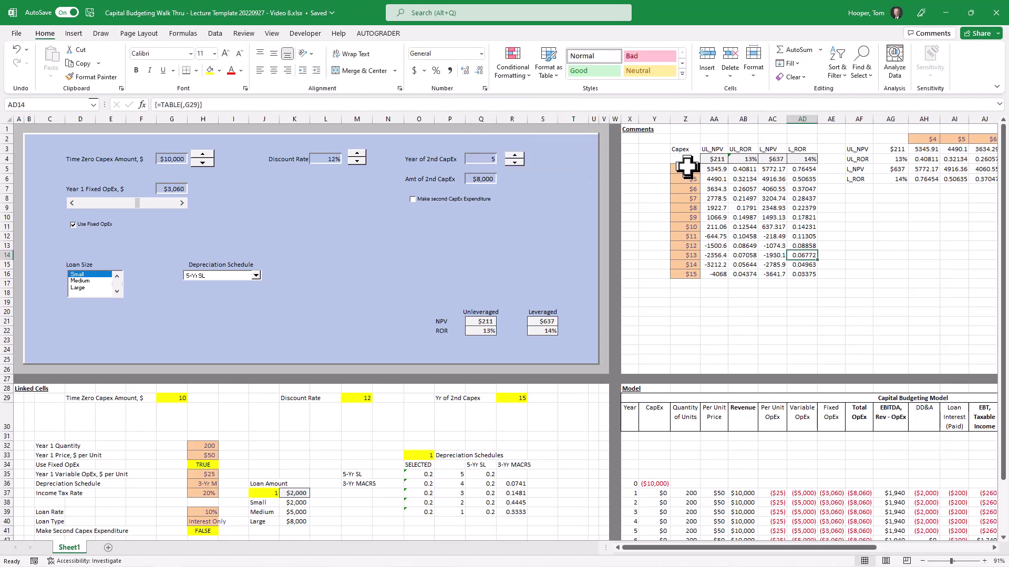
{"action": "left_click_drag", "start_coordinate": [683, 170], "coordinate": [712, 273]}
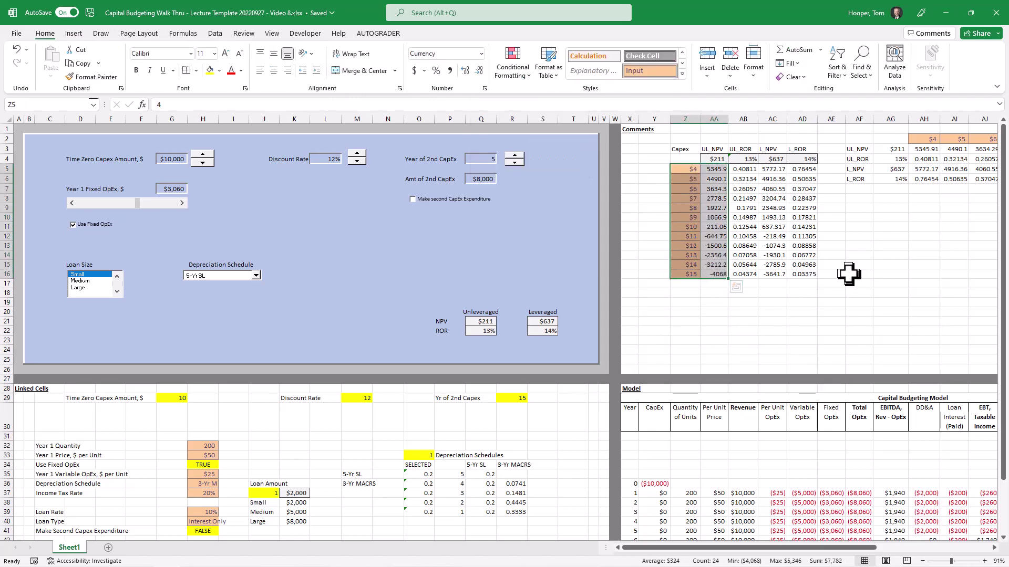
Insert a Scatter with Straight Lines and Markers chart of the selected data.
{"action": "key", "text": "alt"}
{"action": "key", "text": "n"}
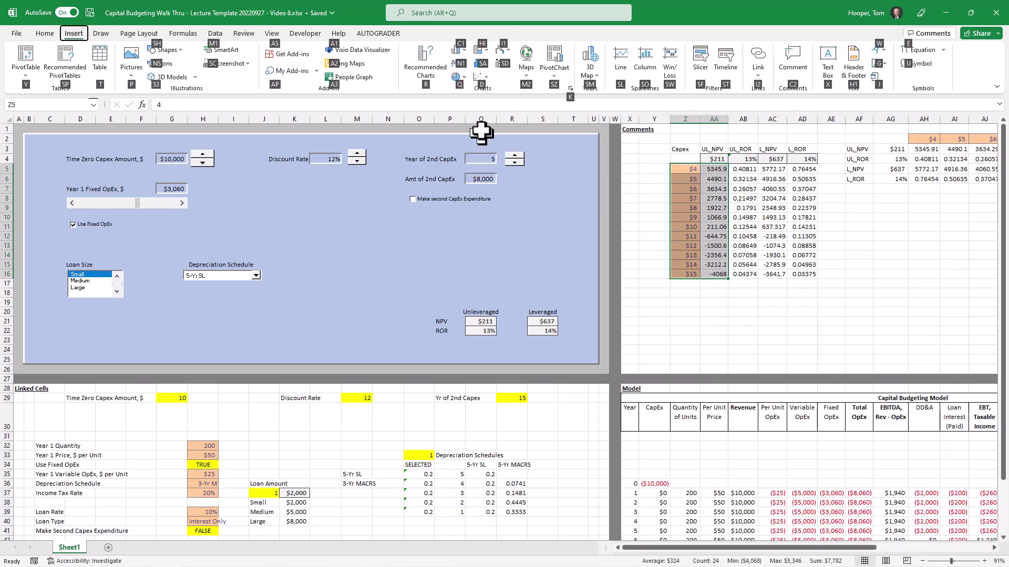
{"action": "key", "text": "d"}
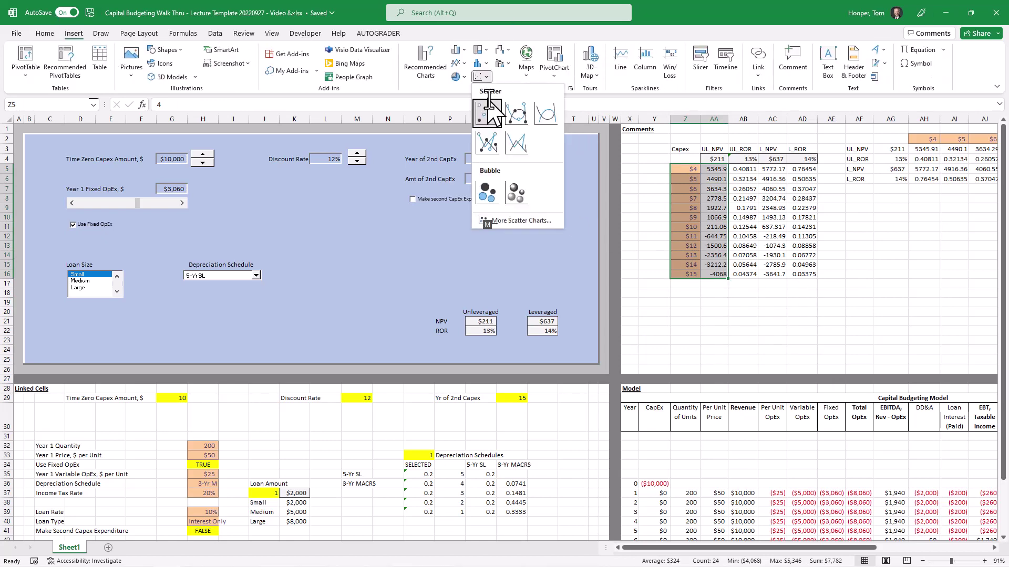
{"action": "left_click", "coordinate": [516, 112]}
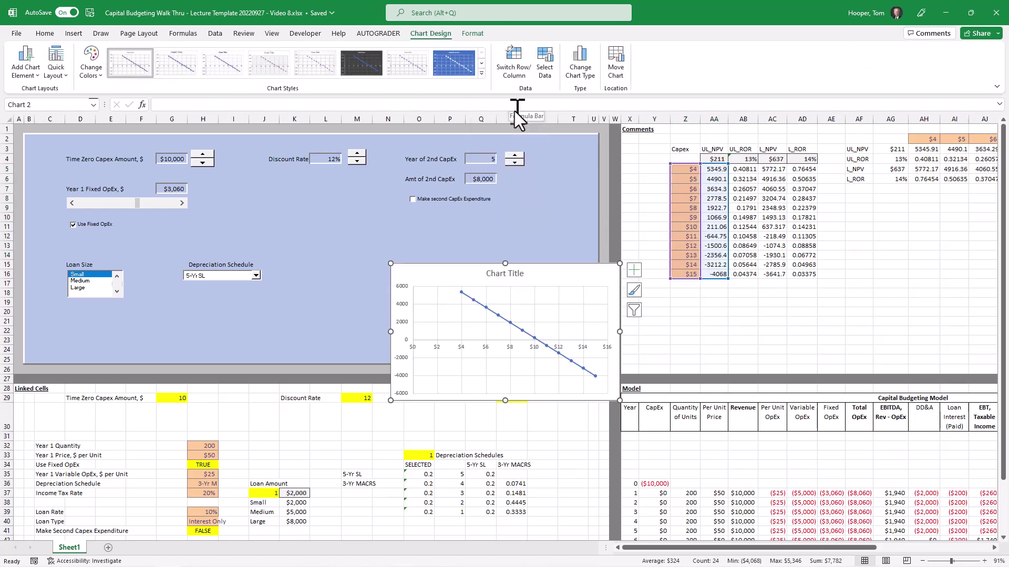
Add axis titles reading NPV on the vertical axis and Capex on the horizontal.
{"action": "left_click", "coordinate": [633, 269]}
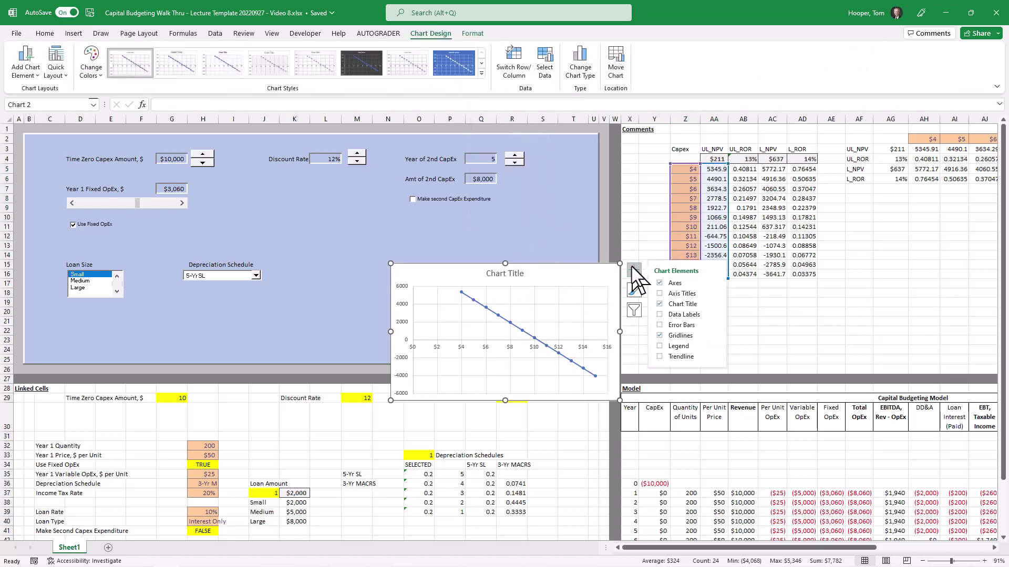
{"action": "left_click", "coordinate": [683, 294]}
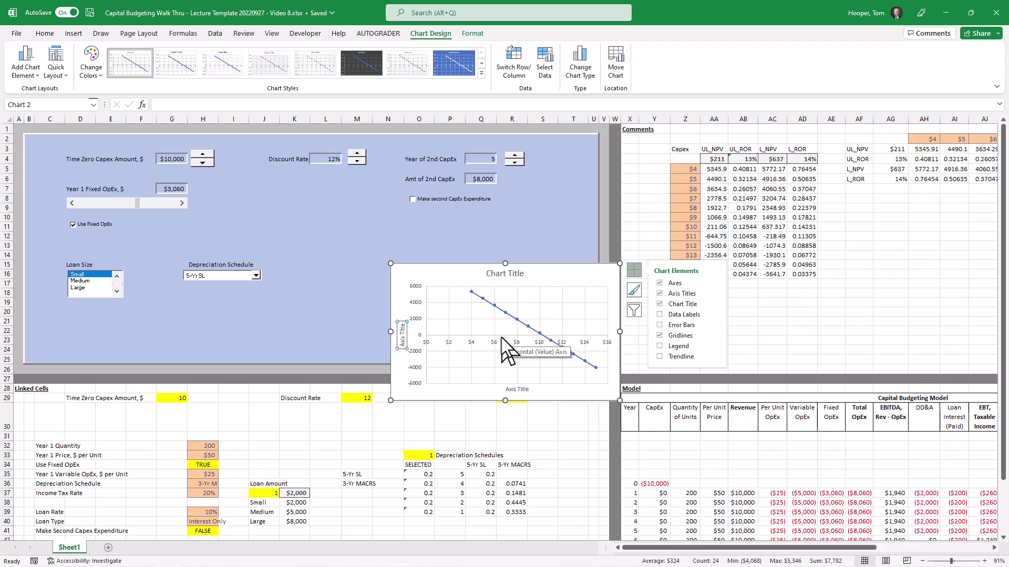
{"action": "type", "text": "NPV"}
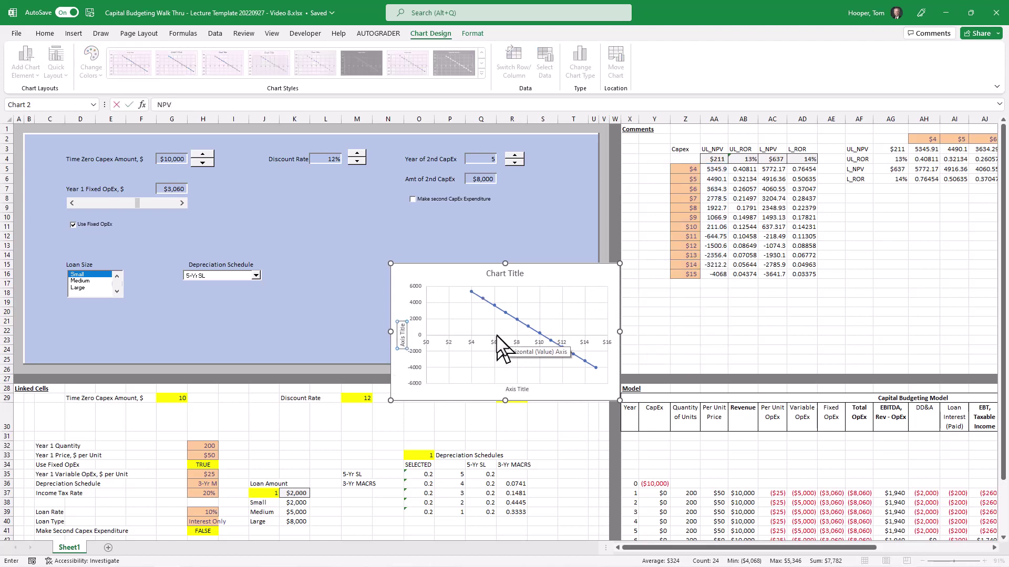
{"action": "left_click", "coordinate": [519, 389]}
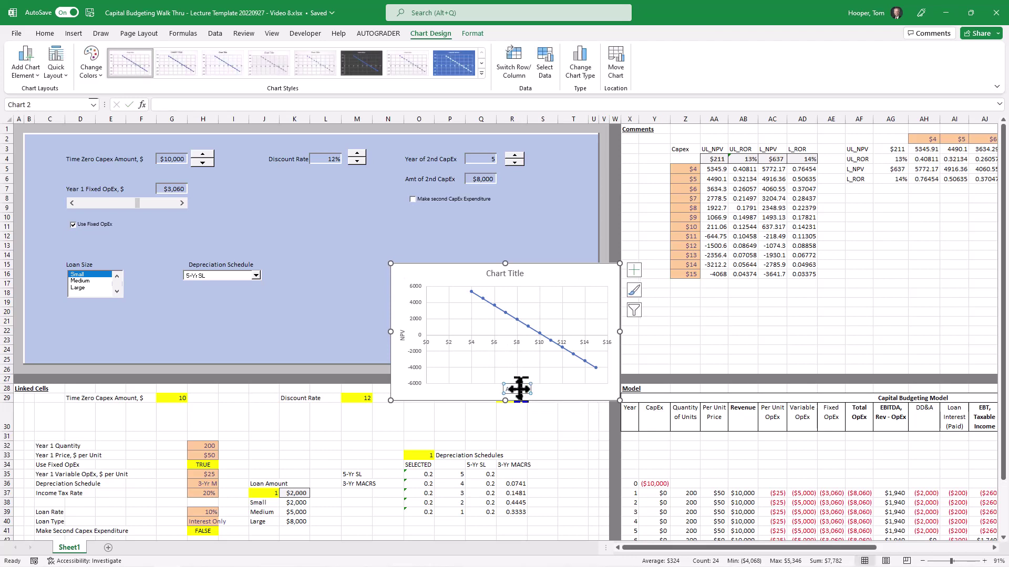
{"action": "type", "text": "Capex"}
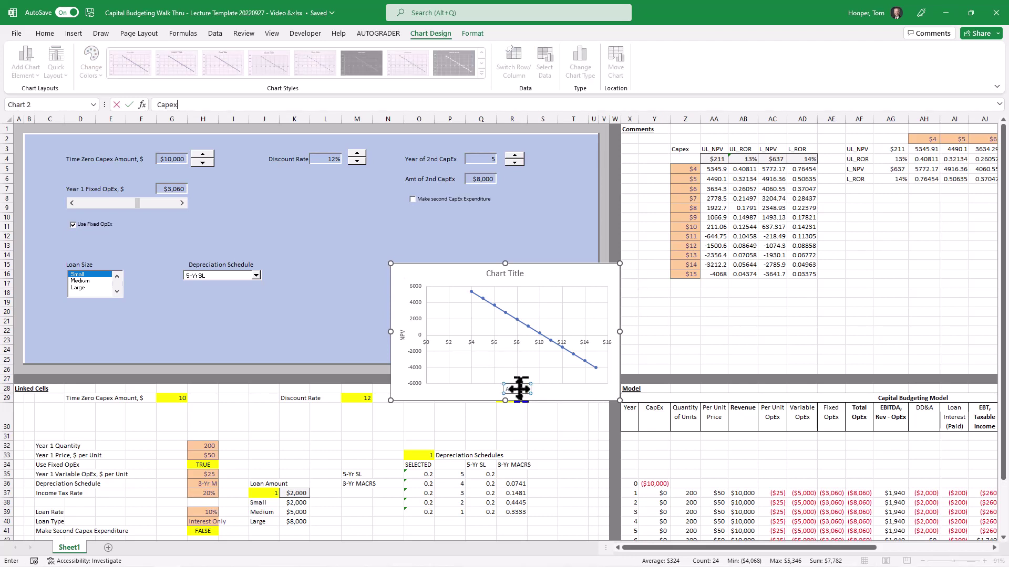
{"action": "key", "text": "Return"}
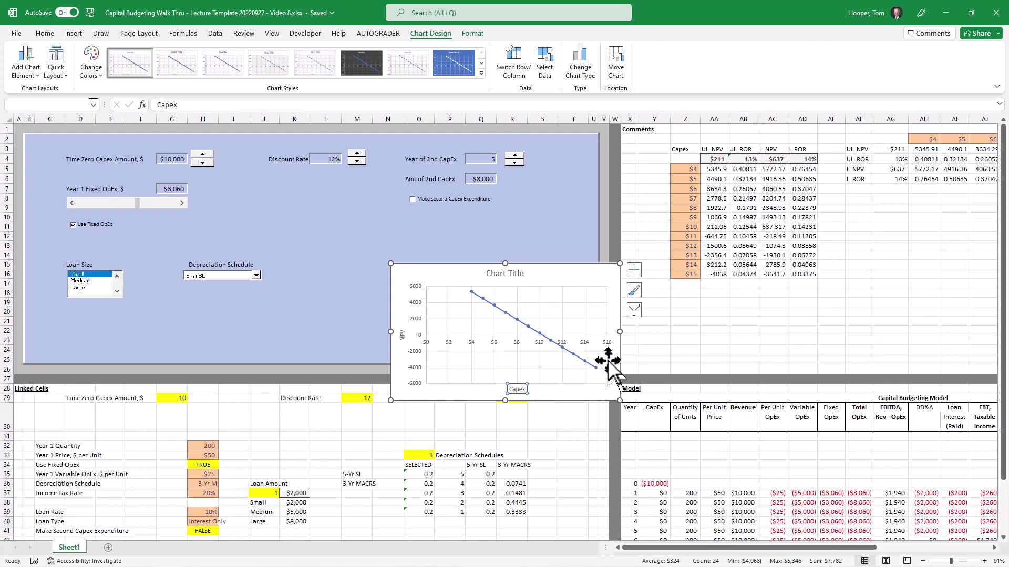
Point the chart series' name at the UL_NPV header in AA3.
{"action": "left_click", "coordinate": [523, 321]}
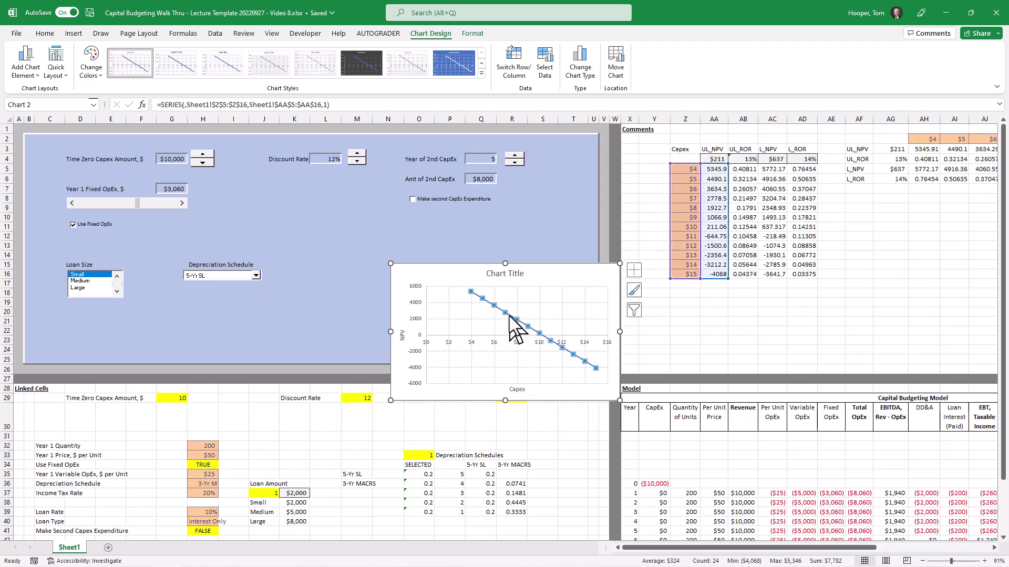
{"action": "left_click", "coordinate": [187, 106]}
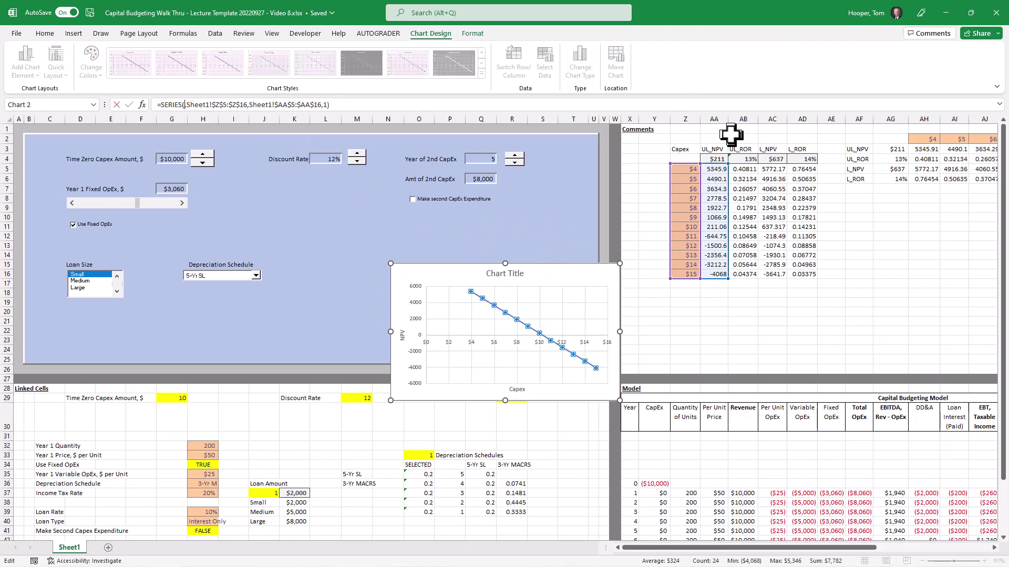
{"action": "left_click", "coordinate": [713, 150]}
{"action": "key", "text": "Return"}
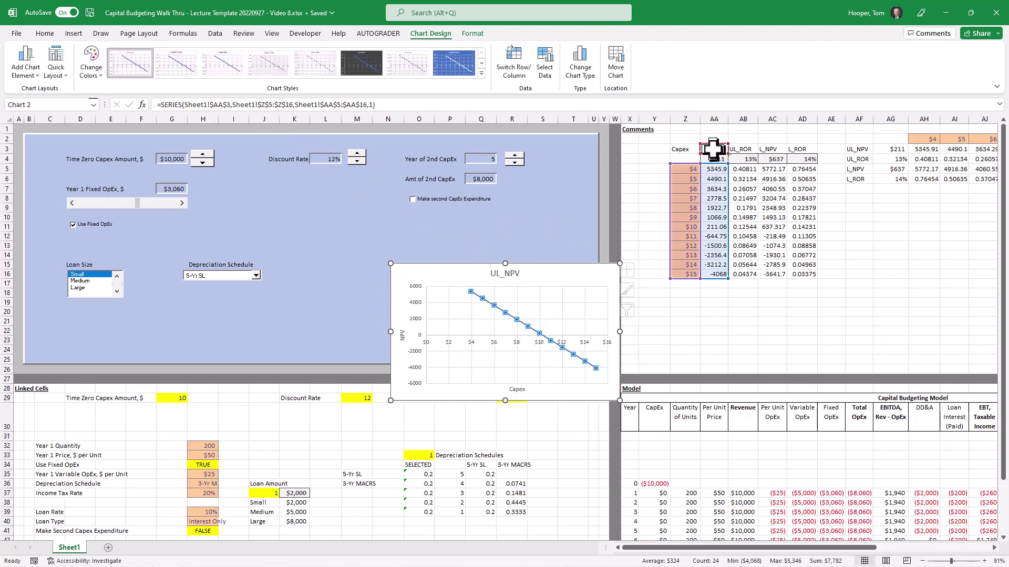
Extend the chart's data range from column AA through AD to add UL_ROR, L_NPV and L_ROR.
{"action": "left_click", "coordinate": [606, 284]}
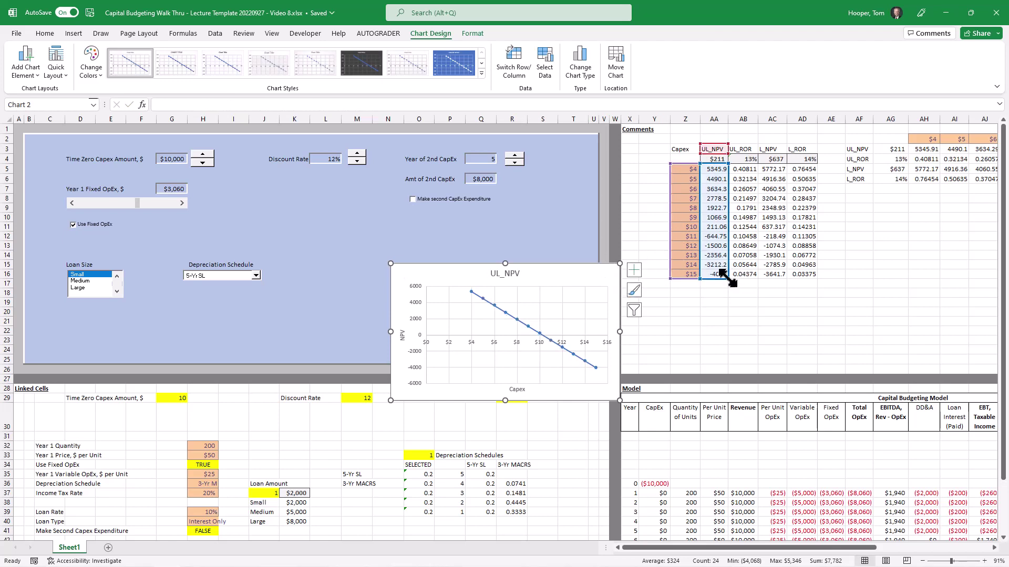
{"action": "left_click_drag", "start_coordinate": [728, 278], "coordinate": [812, 280]}
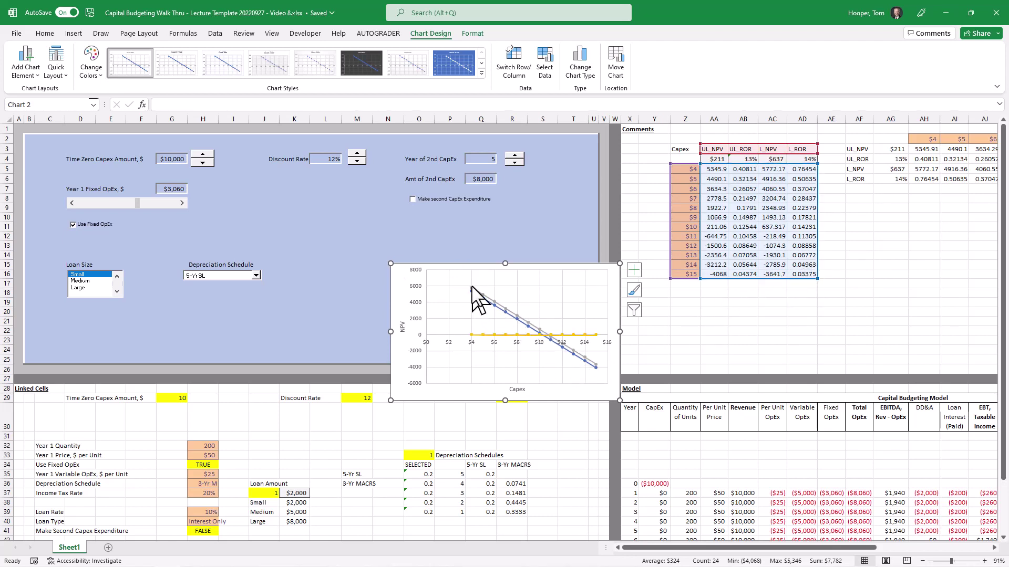
{"action": "mouse_move", "coordinate": [471, 288]}
{"action": "mouse_move", "coordinate": [506, 336]}
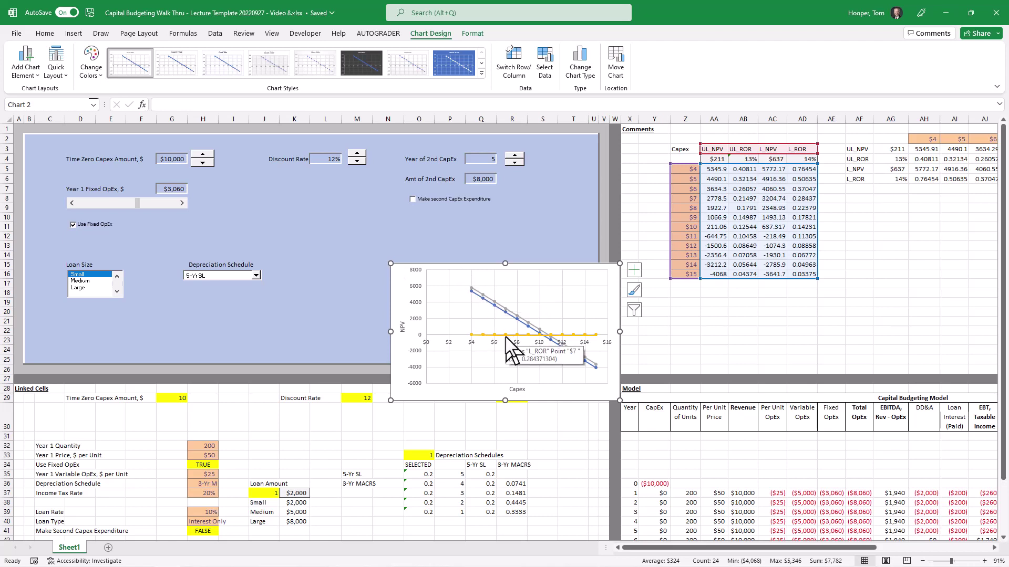
Move the L_ROR and UL_ROR series onto the secondary axis.
{"action": "right_click", "coordinate": [507, 337]}
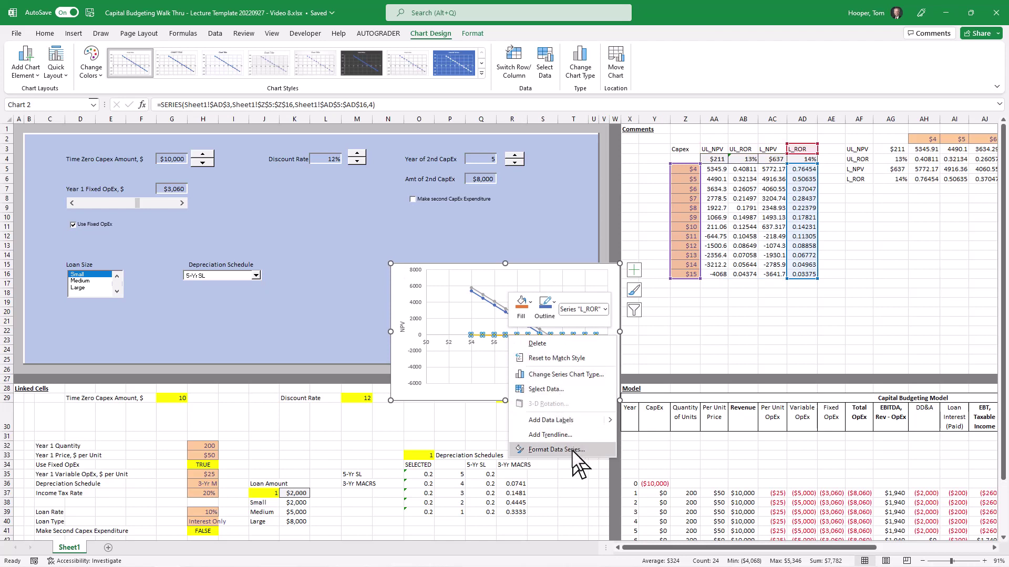
{"action": "left_click", "coordinate": [557, 450]}
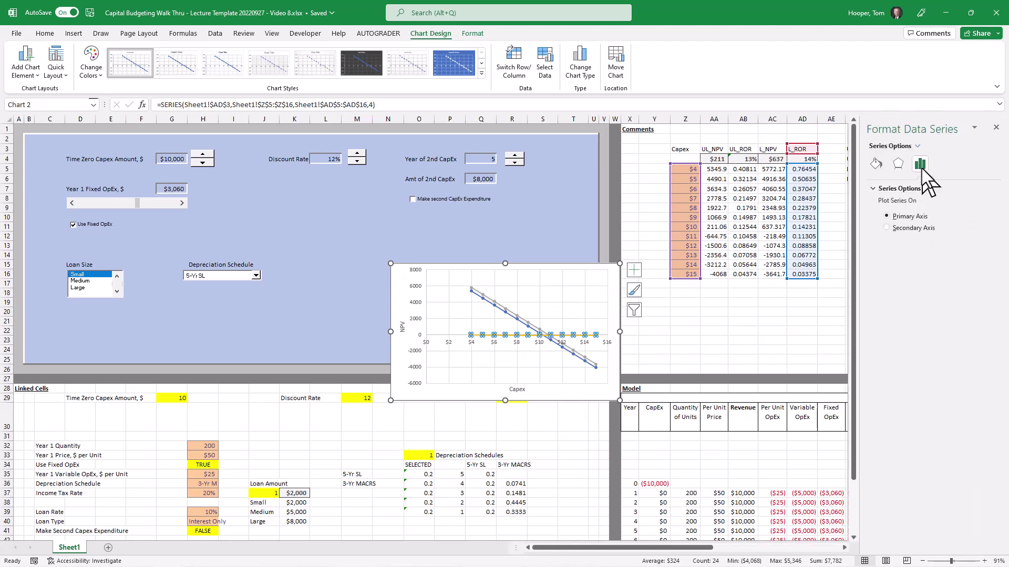
{"action": "left_click", "coordinate": [913, 228]}
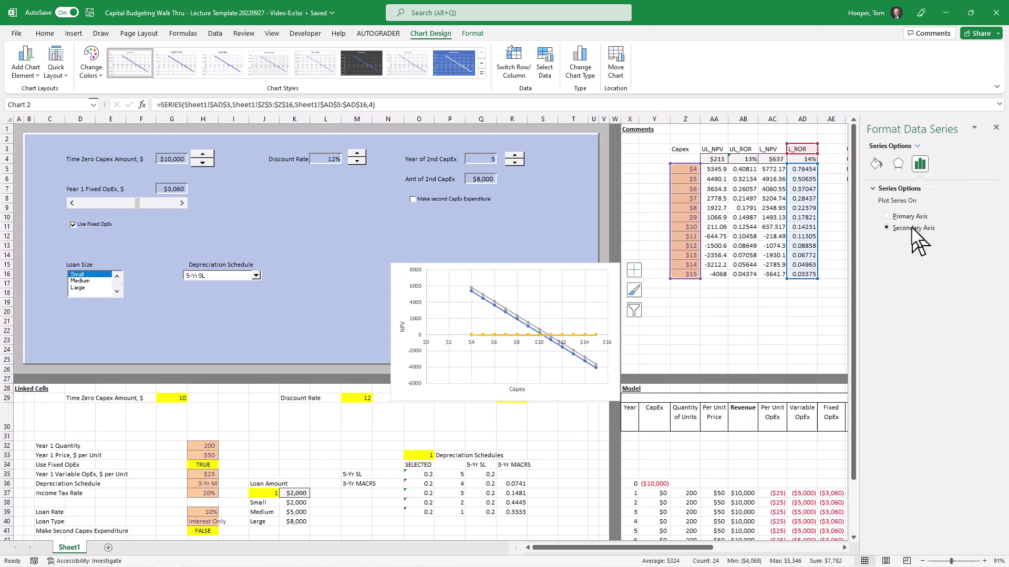
{"action": "right_click", "coordinate": [514, 335]}
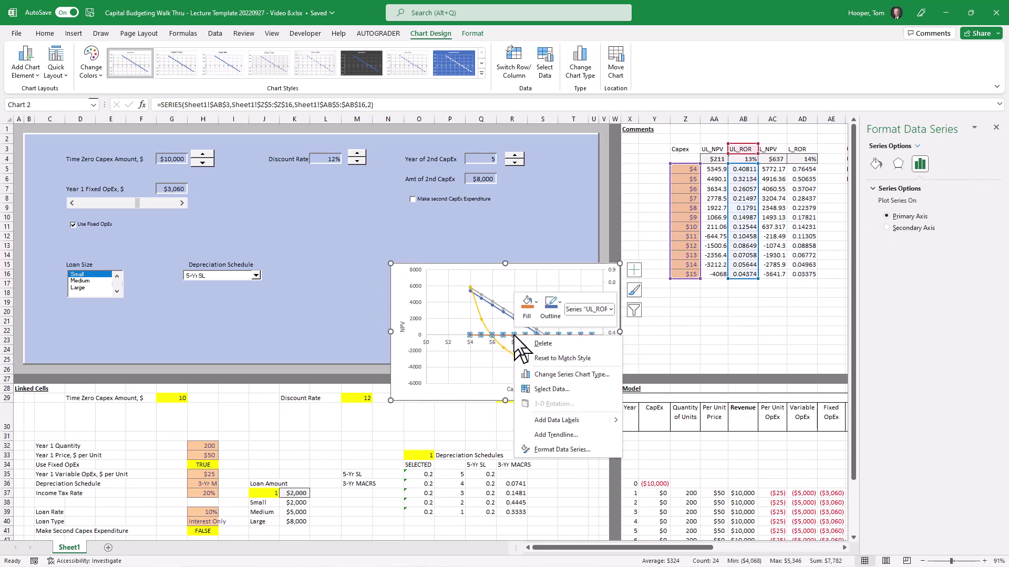
{"action": "left_click", "coordinate": [569, 451]}
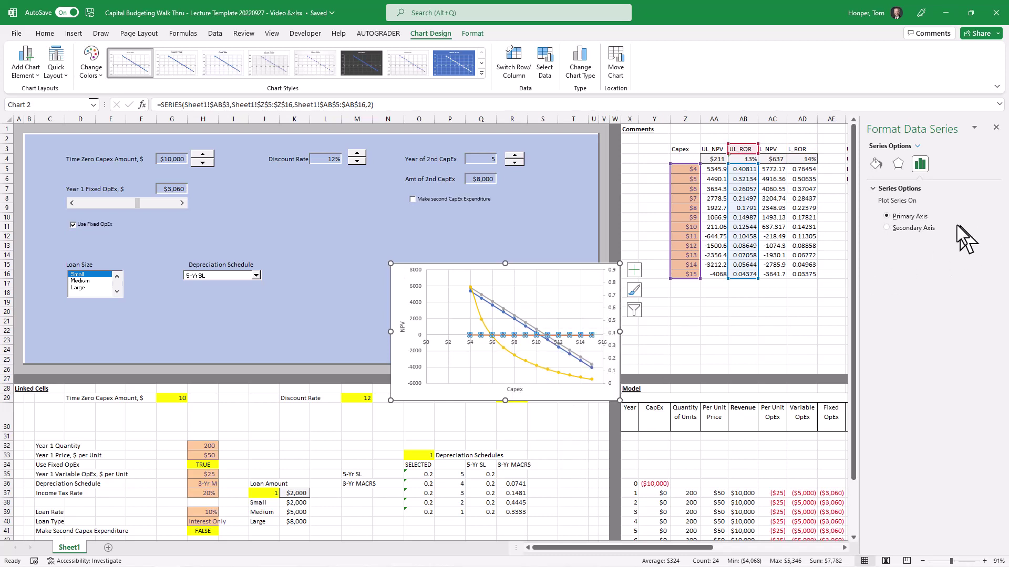
{"action": "left_click", "coordinate": [929, 228]}
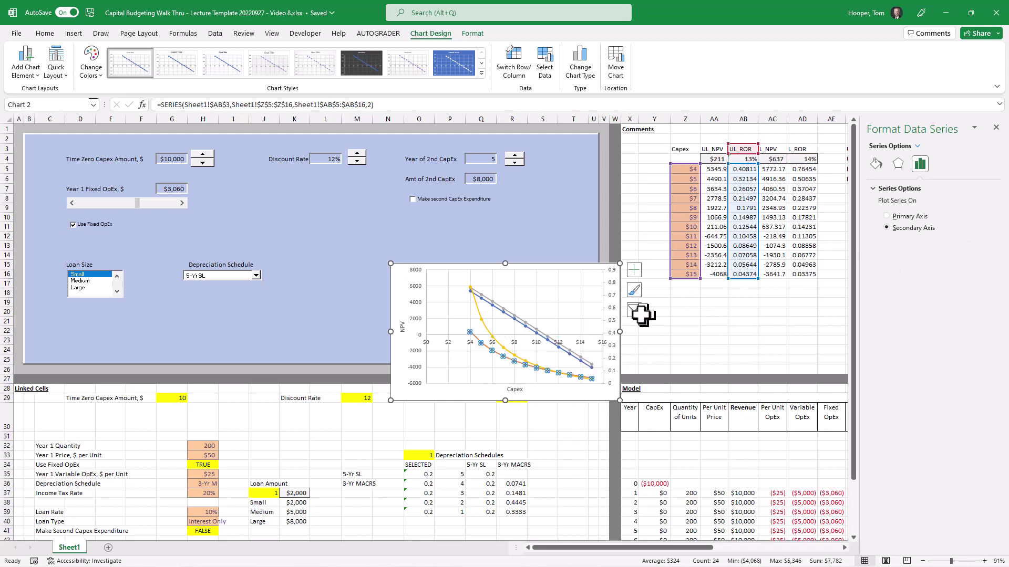
Add a secondary vertical axis title reading 'Rate of Return'.
{"action": "left_click", "coordinate": [634, 270]}
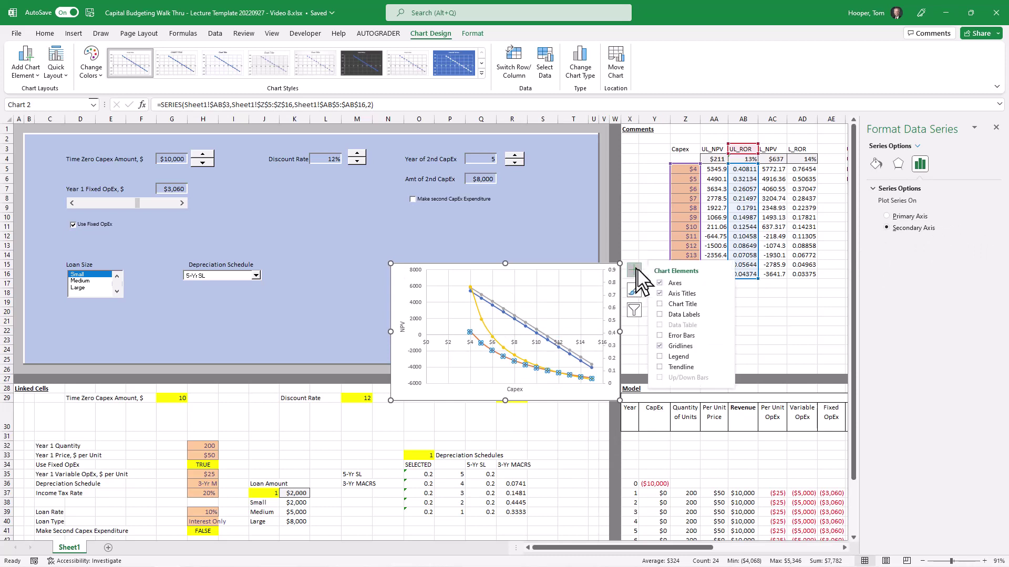
{"action": "left_click", "coordinate": [723, 292]}
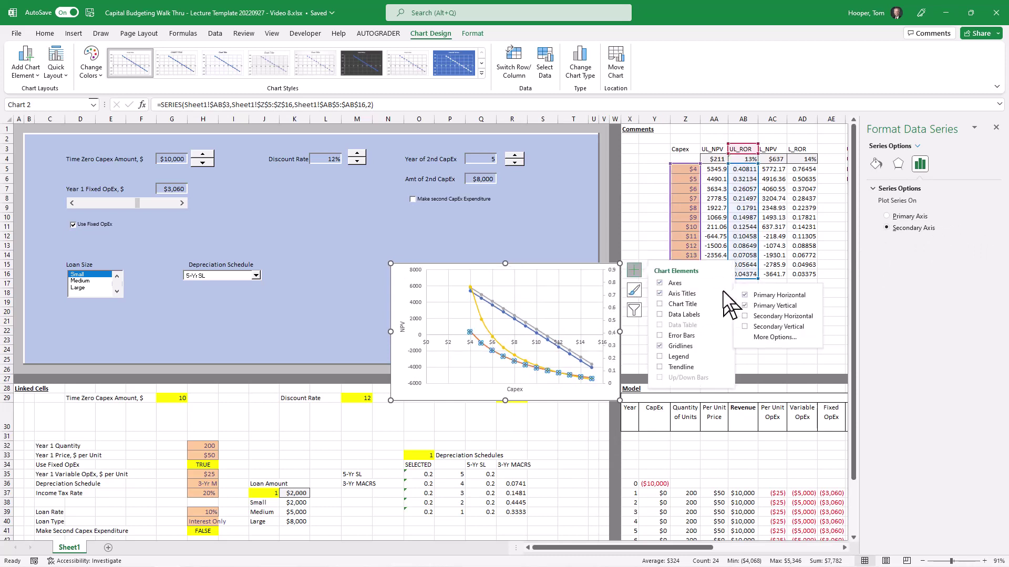
{"action": "left_click", "coordinate": [785, 328]}
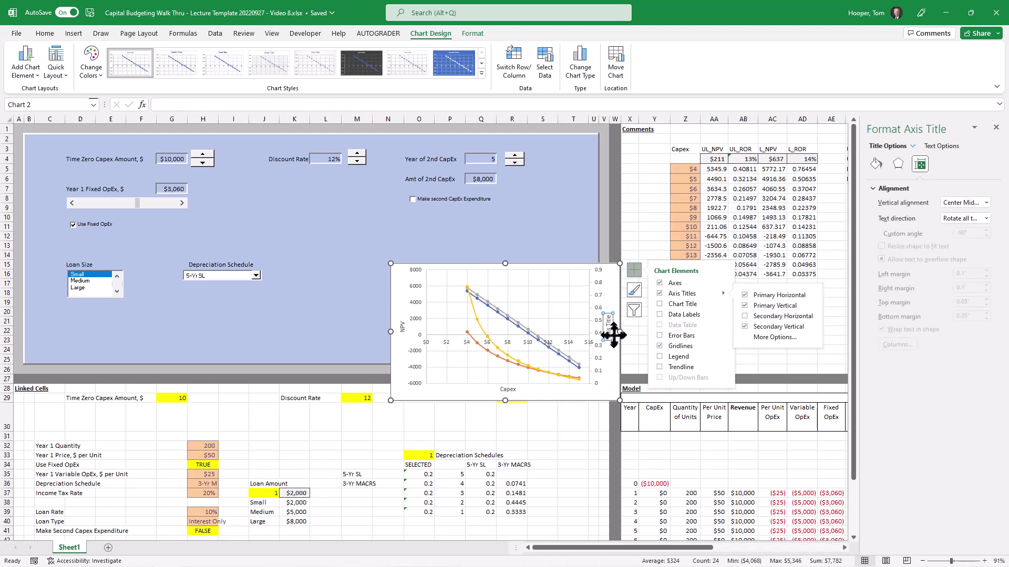
{"action": "type", "text": "Rate of Return"}
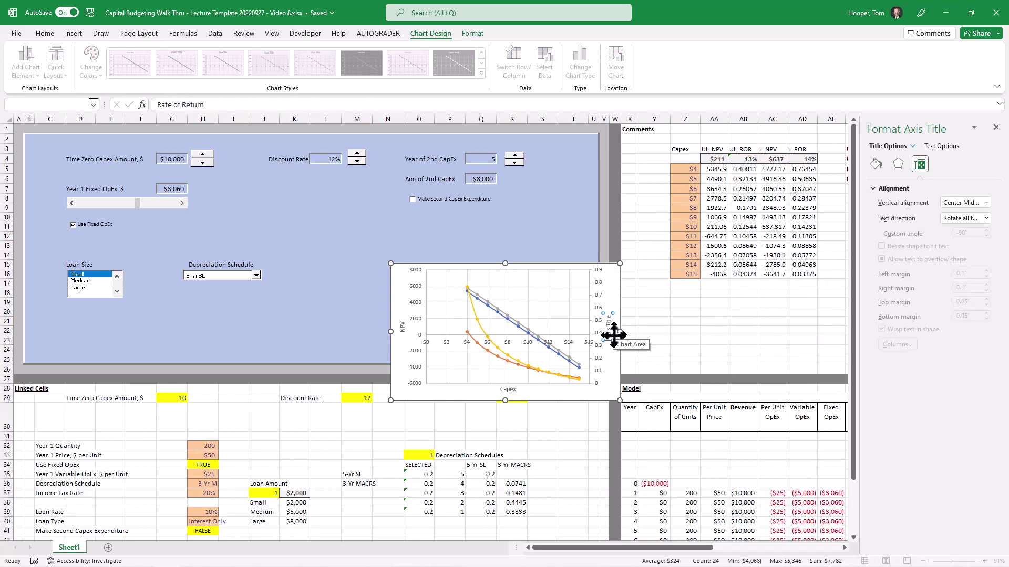
{"action": "key", "text": "Return"}
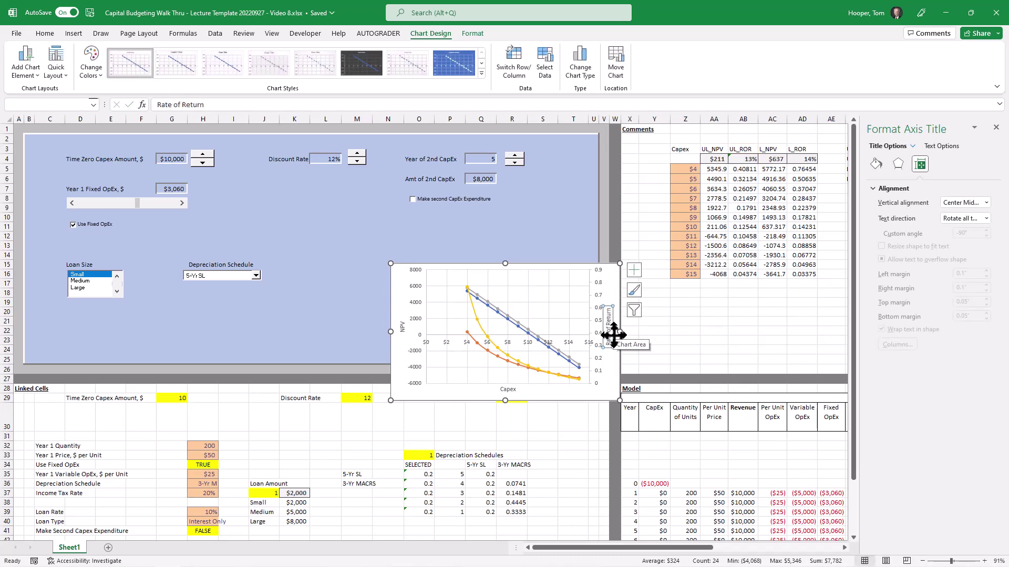
Turn on the chart legend showing UL_NPV, L_NPV, UL_ROR and L_ROR.
{"action": "mouse_move", "coordinate": [504, 352]}
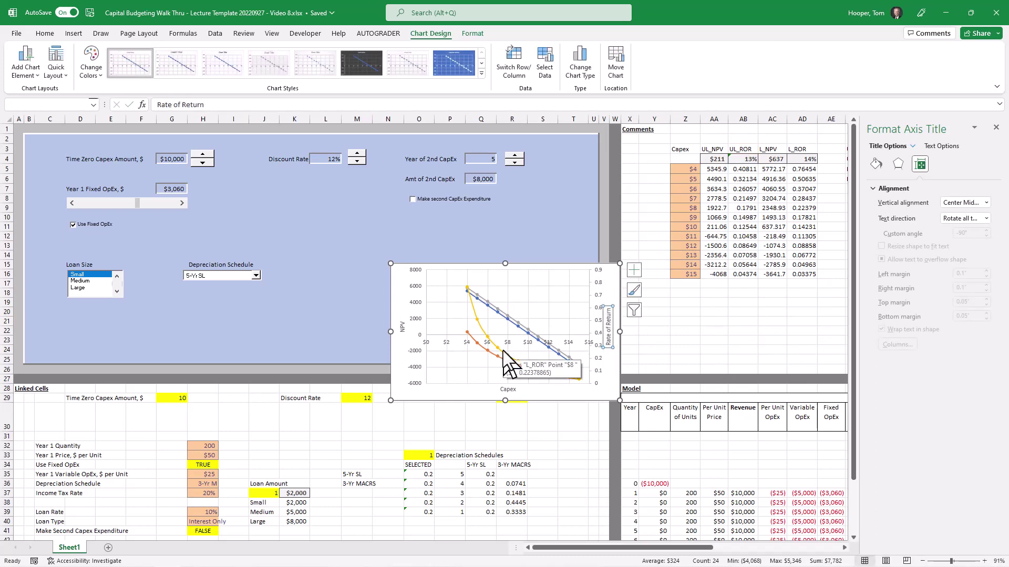
{"action": "left_click", "coordinate": [637, 270]}
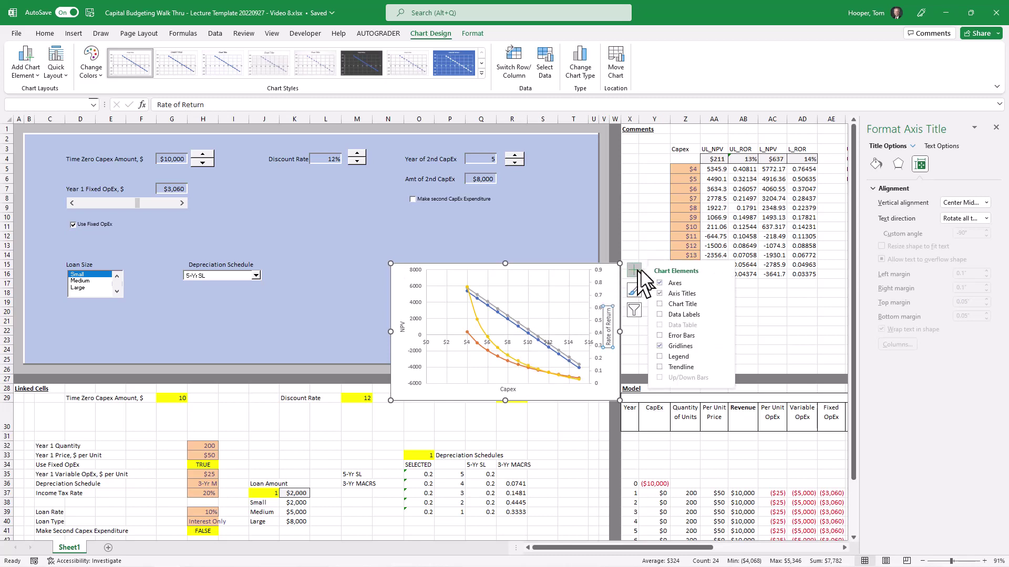
{"action": "left_click", "coordinate": [674, 358]}
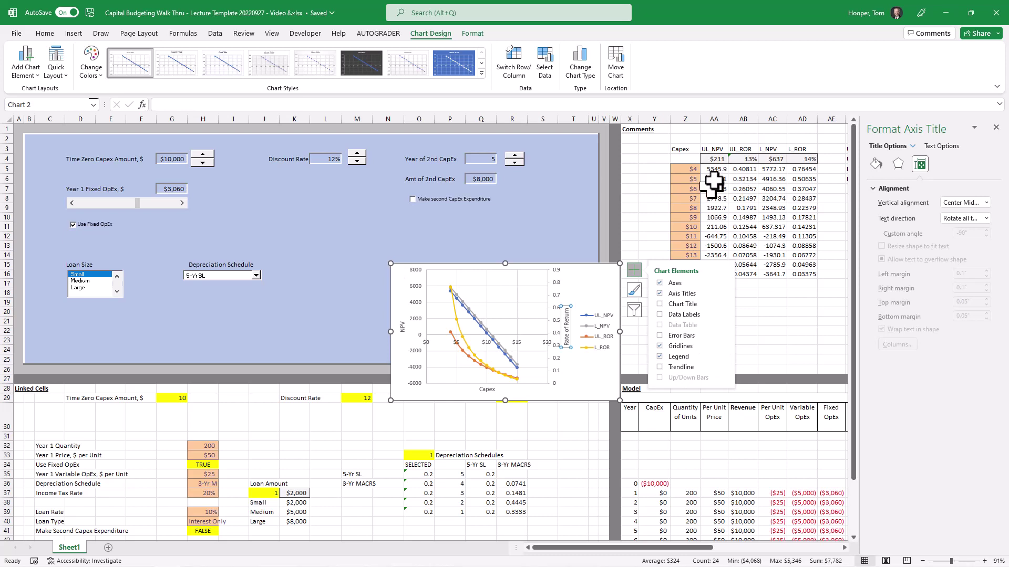
{"action": "left_click", "coordinate": [475, 315]}
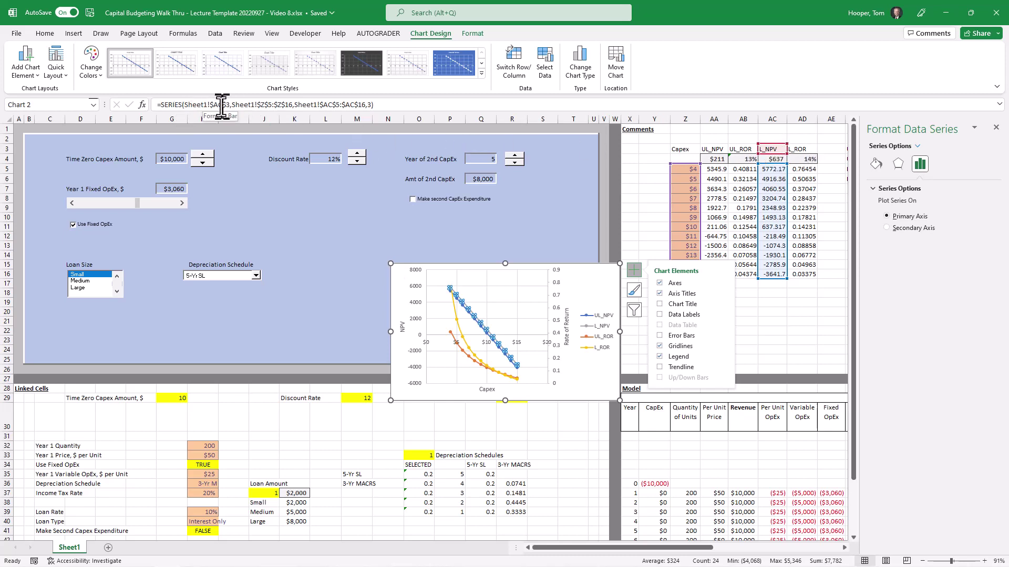
Set UL_ROR's plot order to 4 and UL_NPV's to 2 in their SERIES formulas.
{"action": "left_click", "coordinate": [602, 379]}
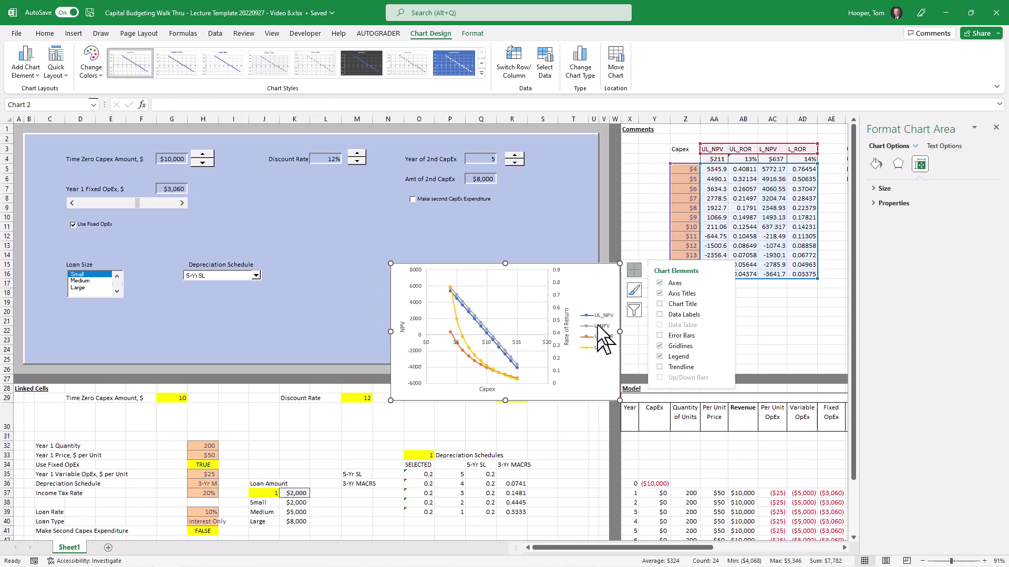
{"action": "left_click", "coordinate": [461, 353]}
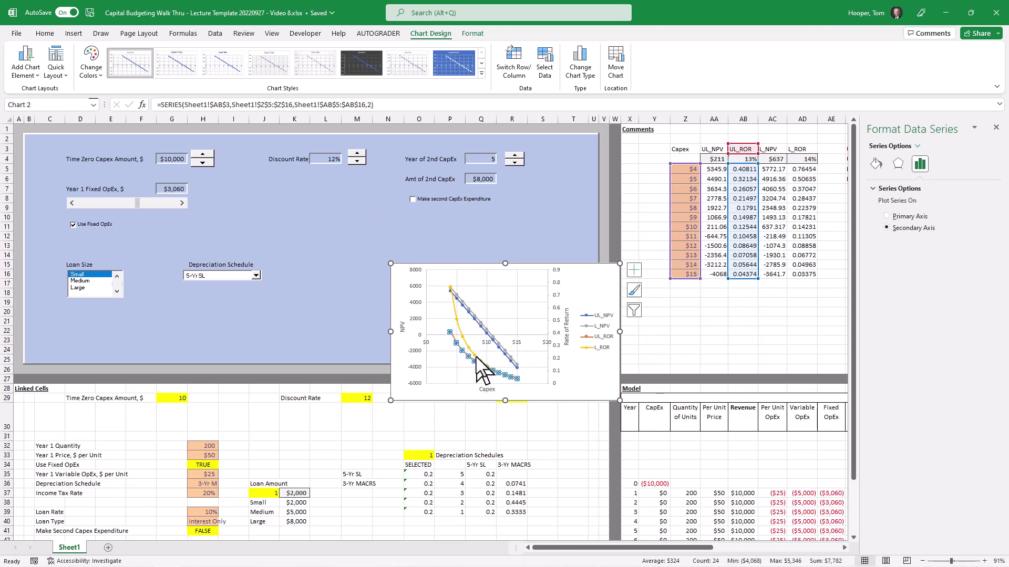
{"action": "left_click", "coordinate": [367, 104]}
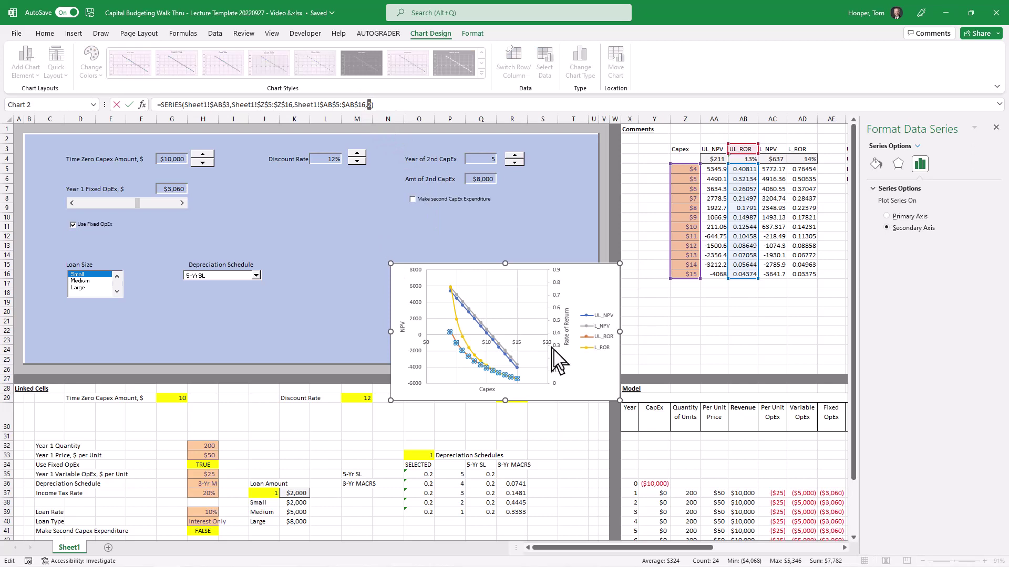
{"action": "type", "text": "4"}
{"action": "key", "text": "Return"}
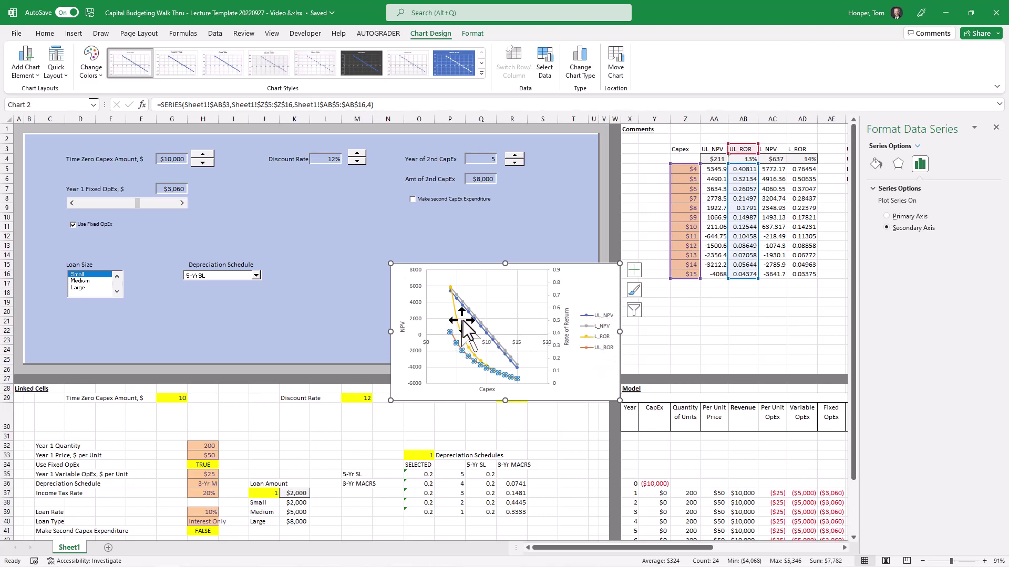
{"action": "left_click", "coordinate": [478, 326]}
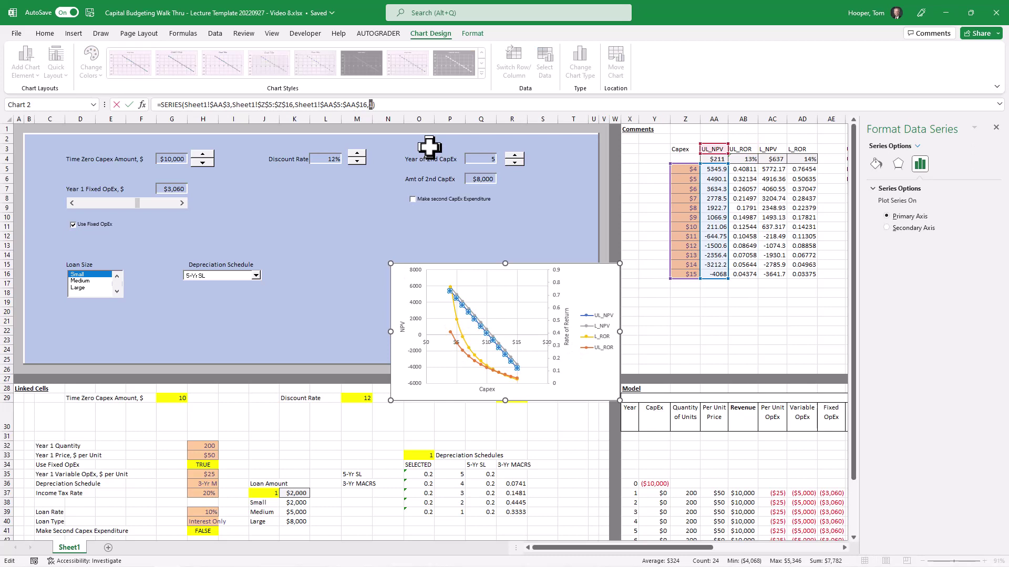
{"action": "key", "text": "Return"}
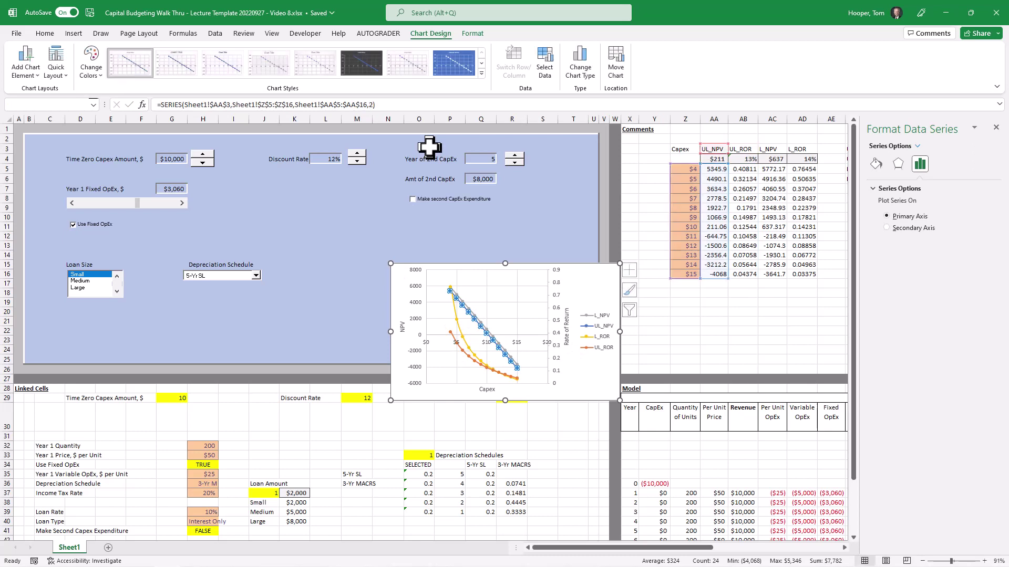
Verify the plot order of L_NPV, UL_NPV, L_ROR and UL_ROR by selecting each series.
{"action": "left_click", "coordinate": [465, 304]}
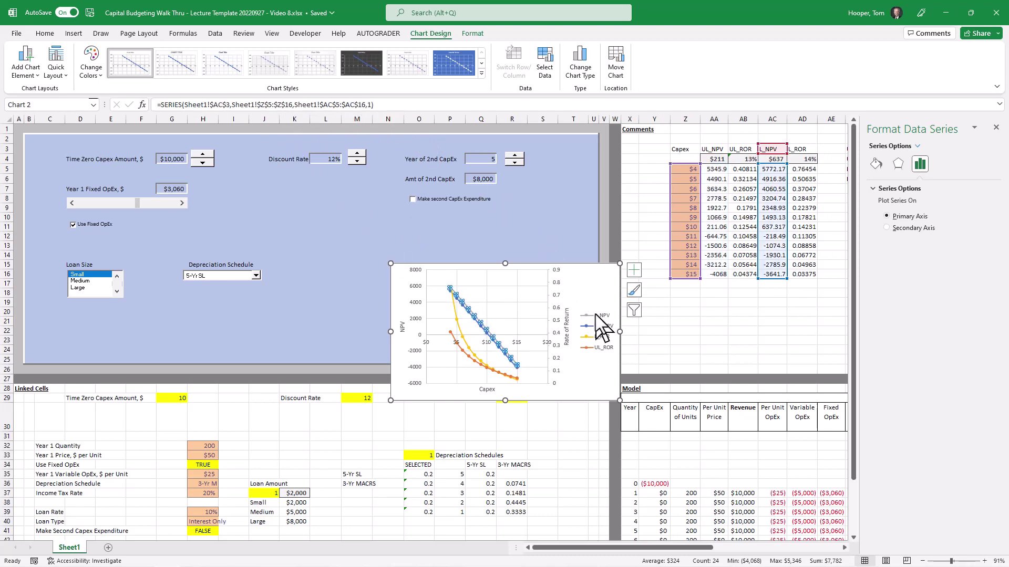
{"action": "left_click", "coordinate": [485, 339]}
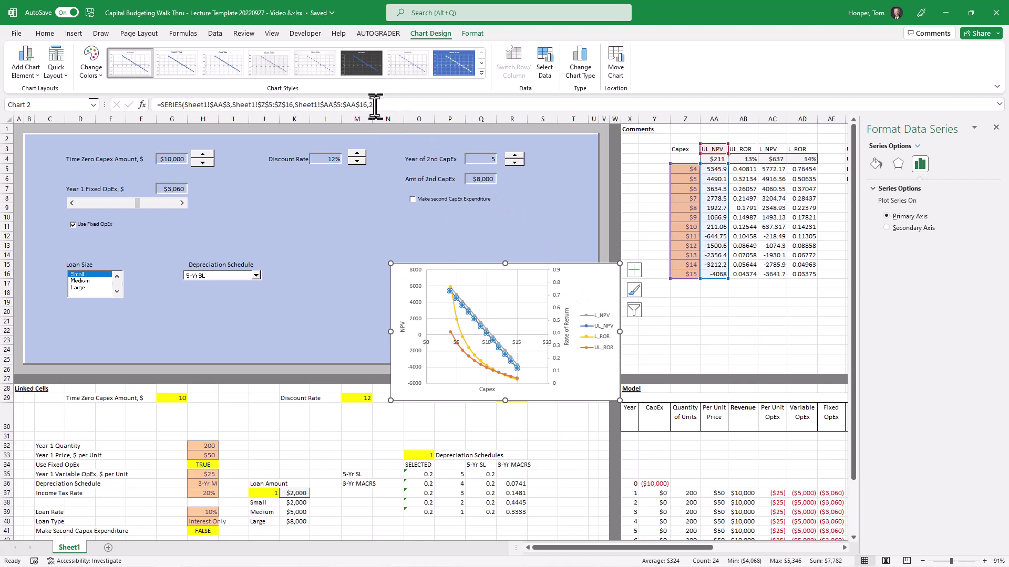
{"action": "left_click", "coordinate": [456, 320]}
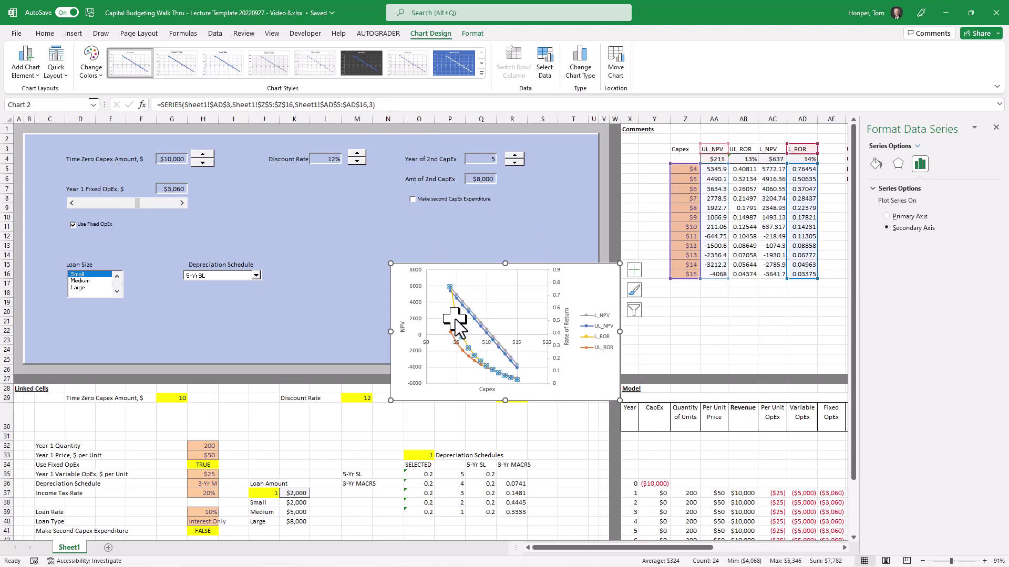
{"action": "left_click", "coordinate": [463, 351]}
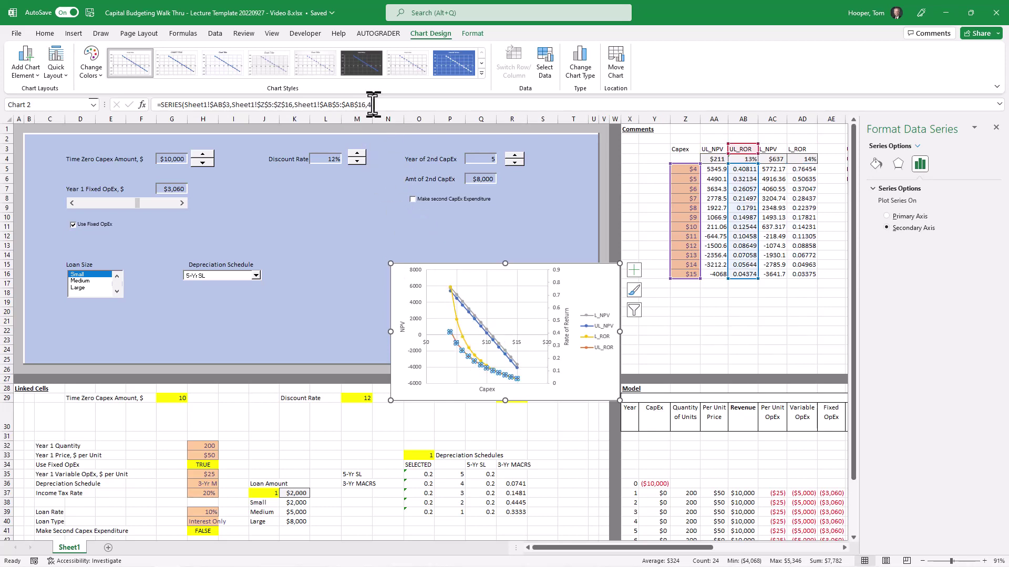
{"action": "left_click", "coordinate": [556, 284]}
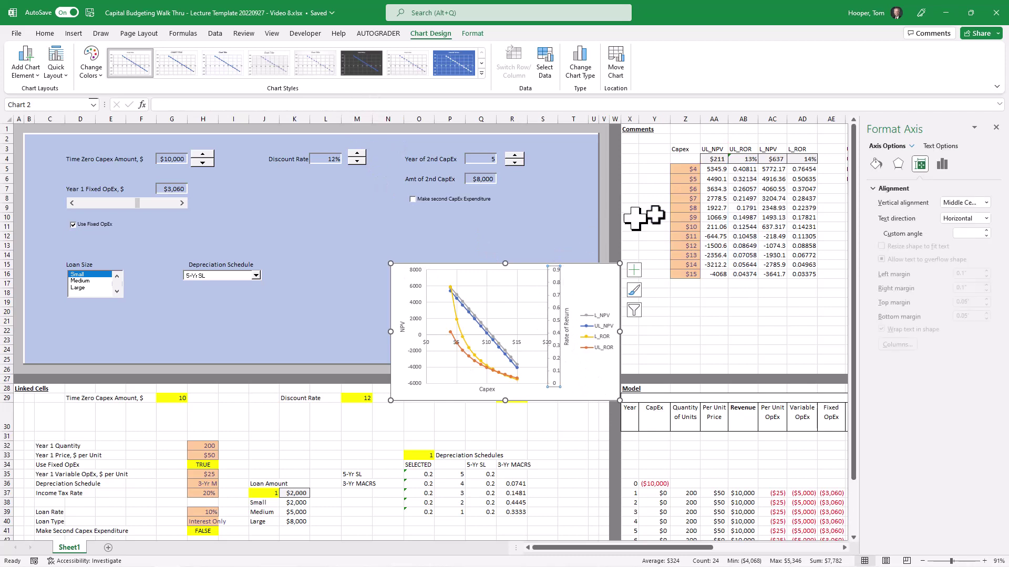
Format the Rate of Return axis labels as Percentage with 0 decimal places.
{"action": "left_click", "coordinate": [875, 164]}
{"action": "left_click", "coordinate": [942, 165]}
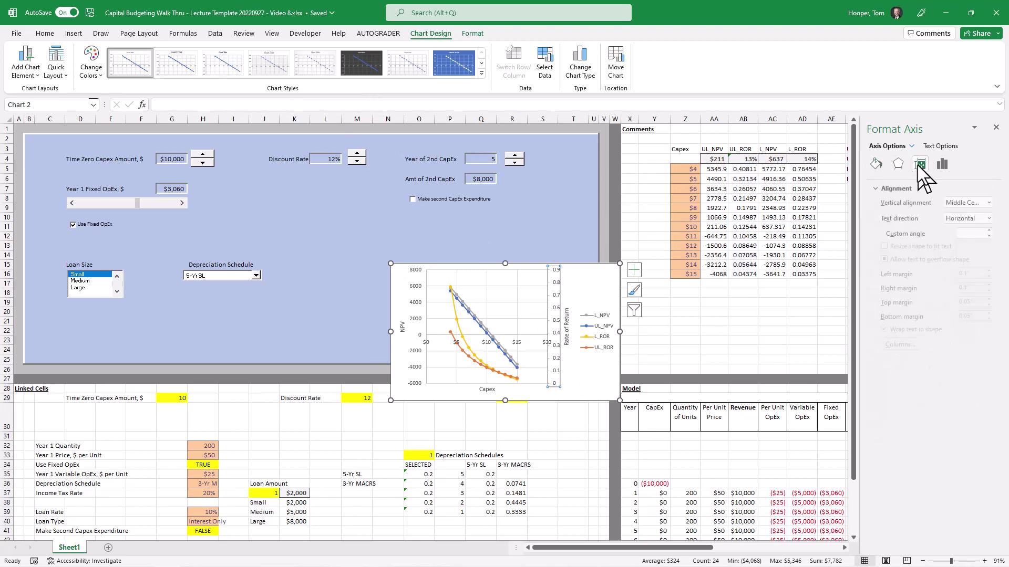
{"action": "left_click", "coordinate": [896, 419]}
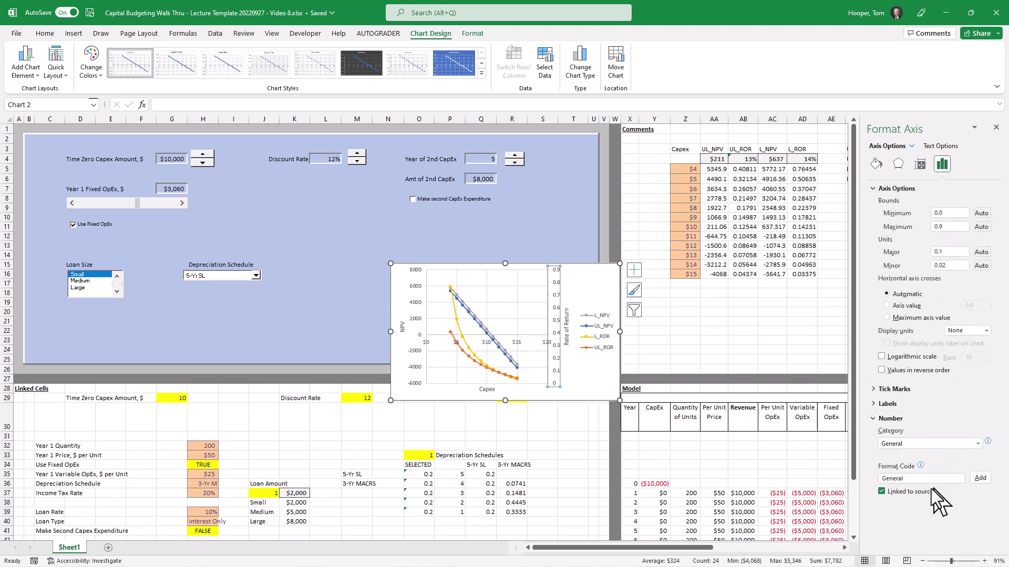
{"action": "left_click", "coordinate": [945, 446]}
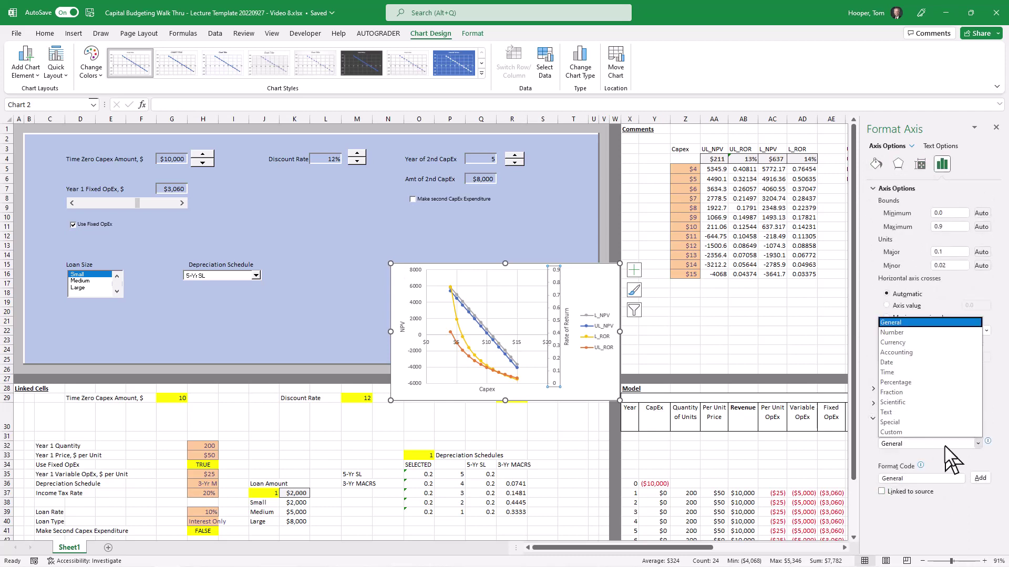
{"action": "left_click", "coordinate": [935, 380]}
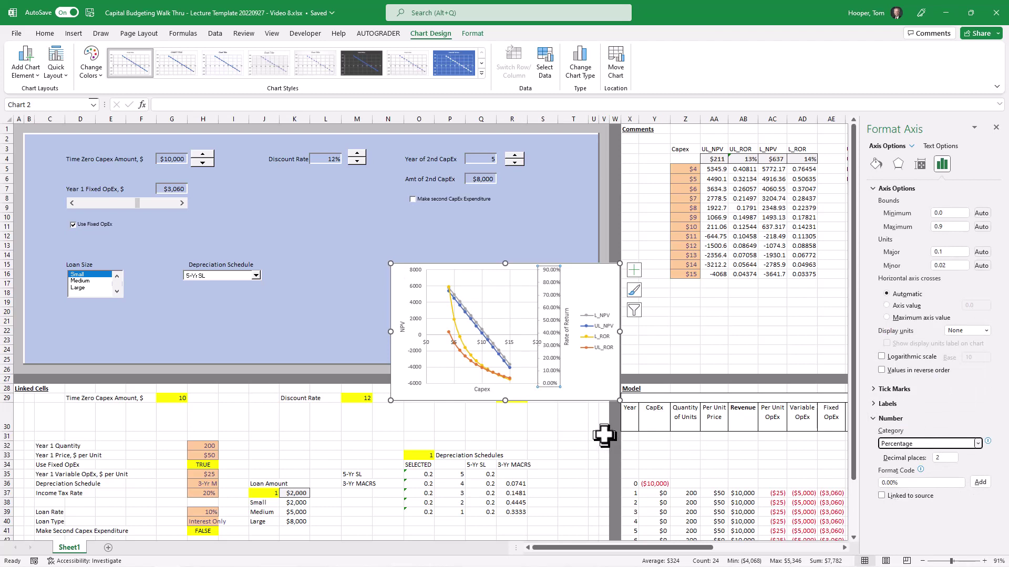
{"action": "left_click", "coordinate": [597, 379]}
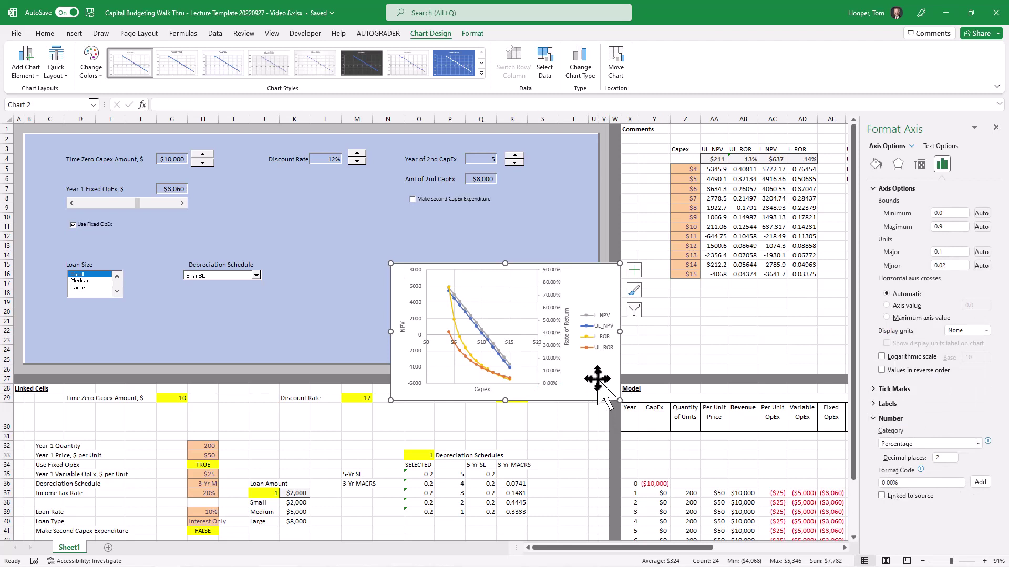
{"action": "left_click", "coordinate": [554, 338]}
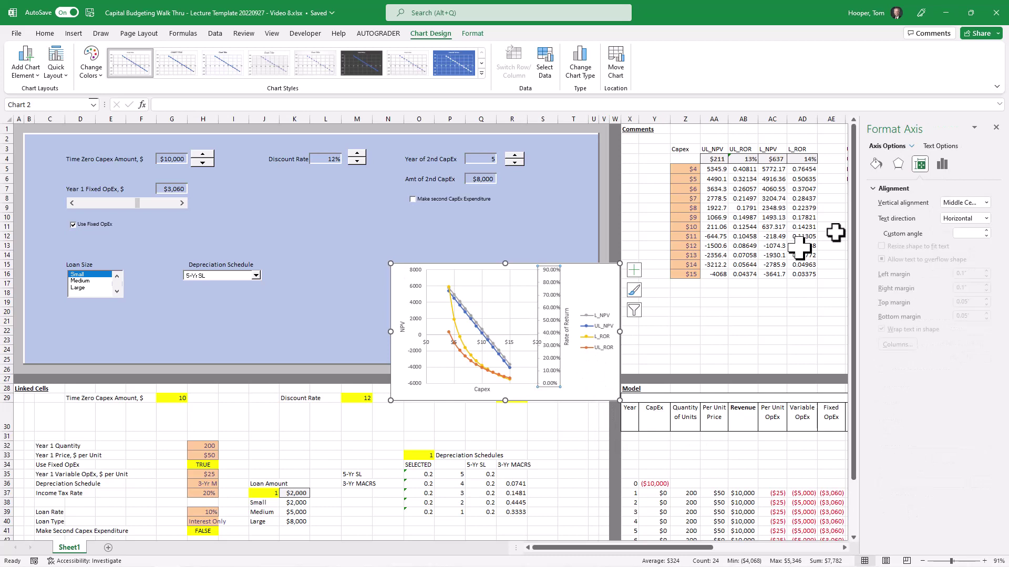
{"action": "left_click", "coordinate": [942, 165]}
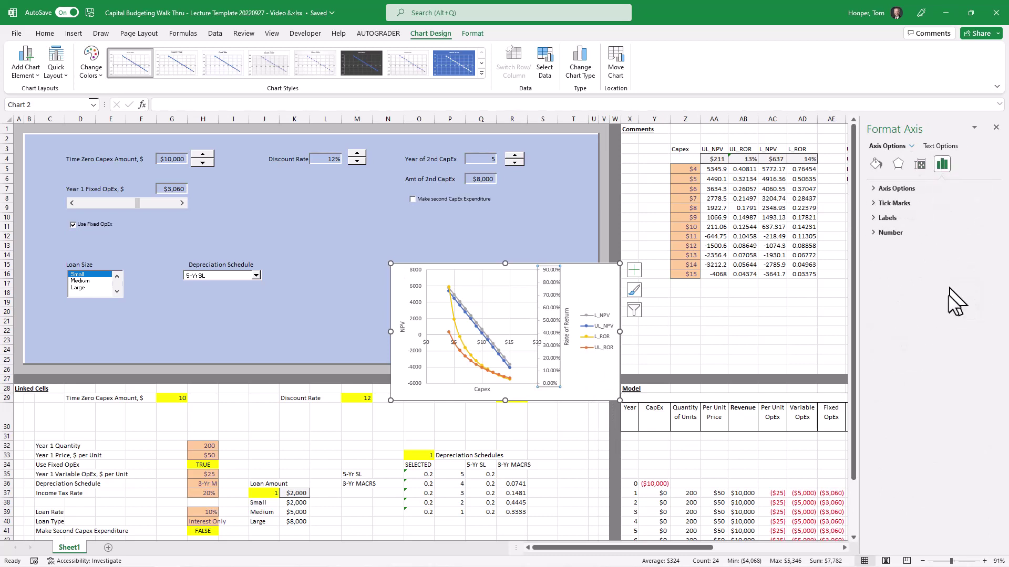
{"action": "left_click", "coordinate": [903, 231]}
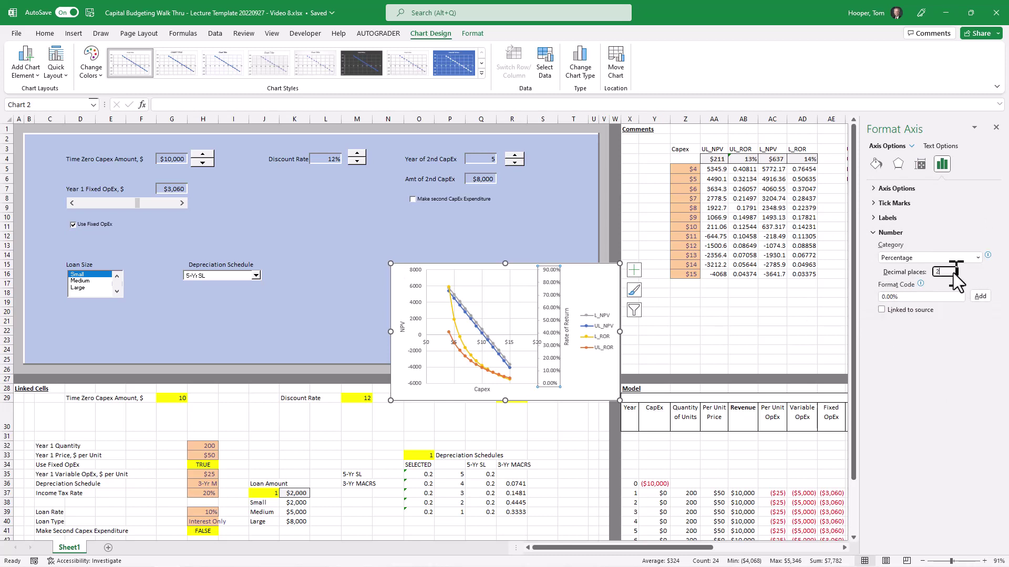
{"action": "key", "text": "Return"}
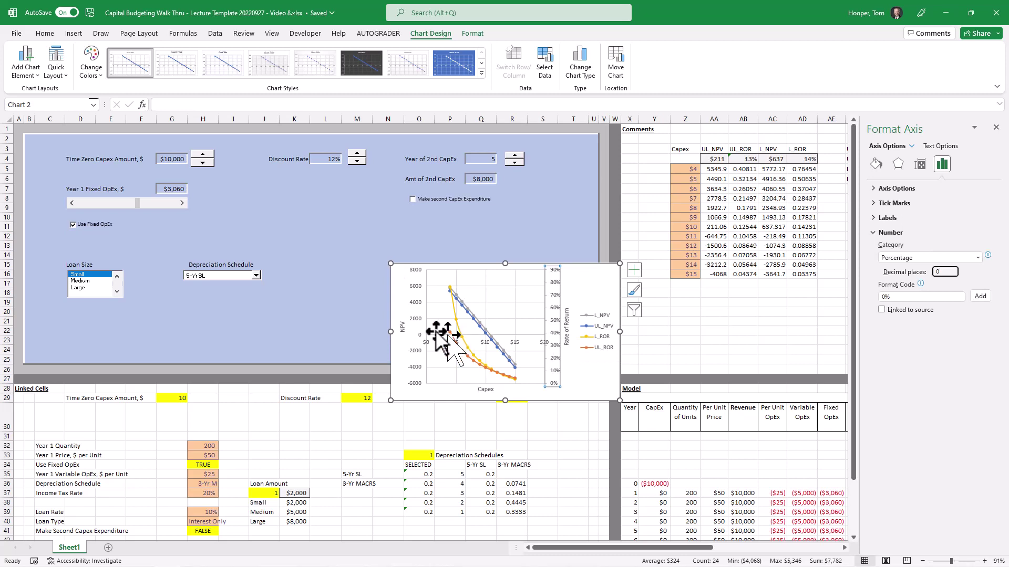
Format the NPV axis labels as currency with 0 decimal places.
{"action": "left_click", "coordinate": [416, 326]}
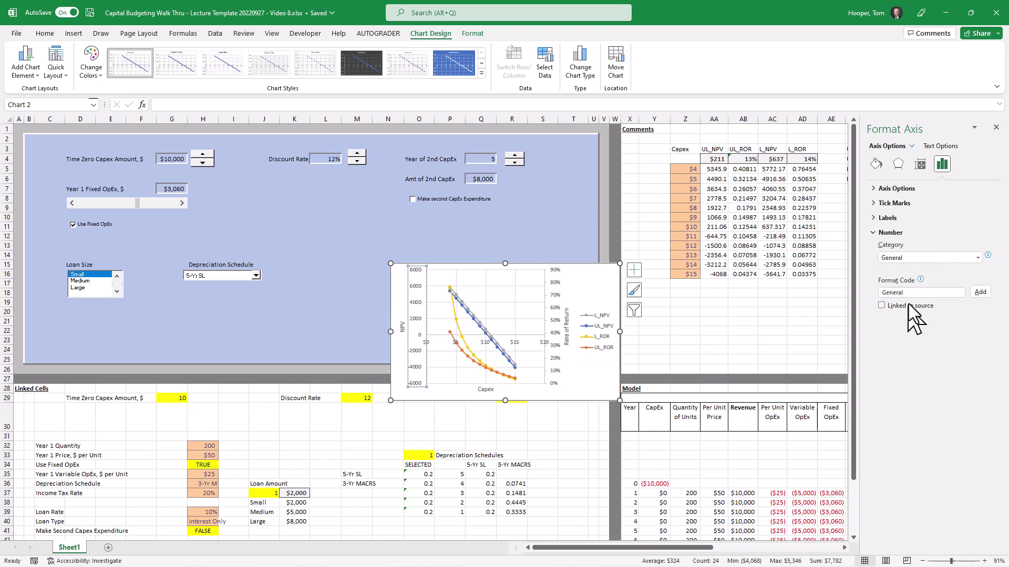
{"action": "left_click", "coordinate": [918, 258]}
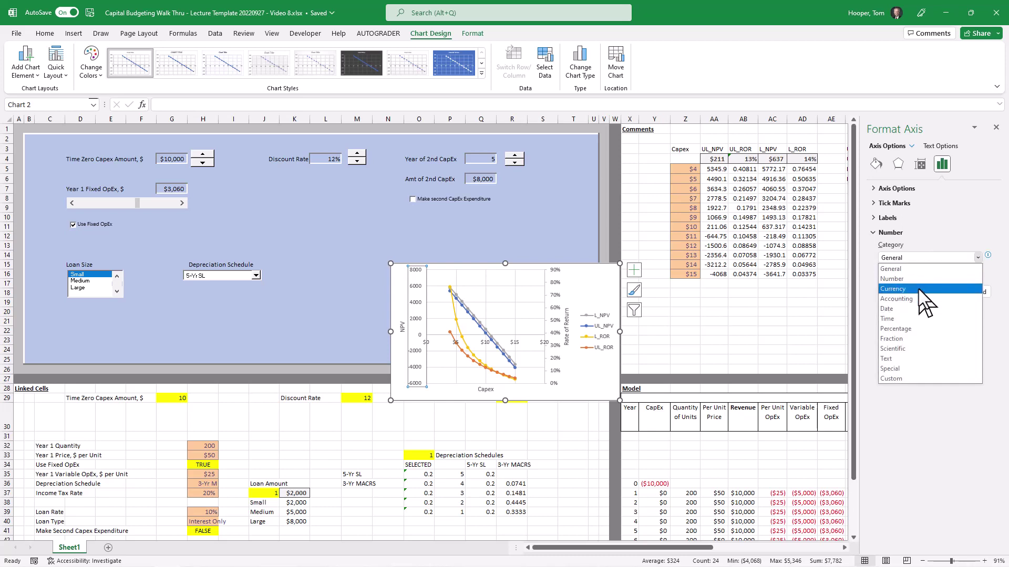
{"action": "key", "text": "Escape"}
{"action": "key", "text": "Down"}
{"action": "key", "text": "Down"}
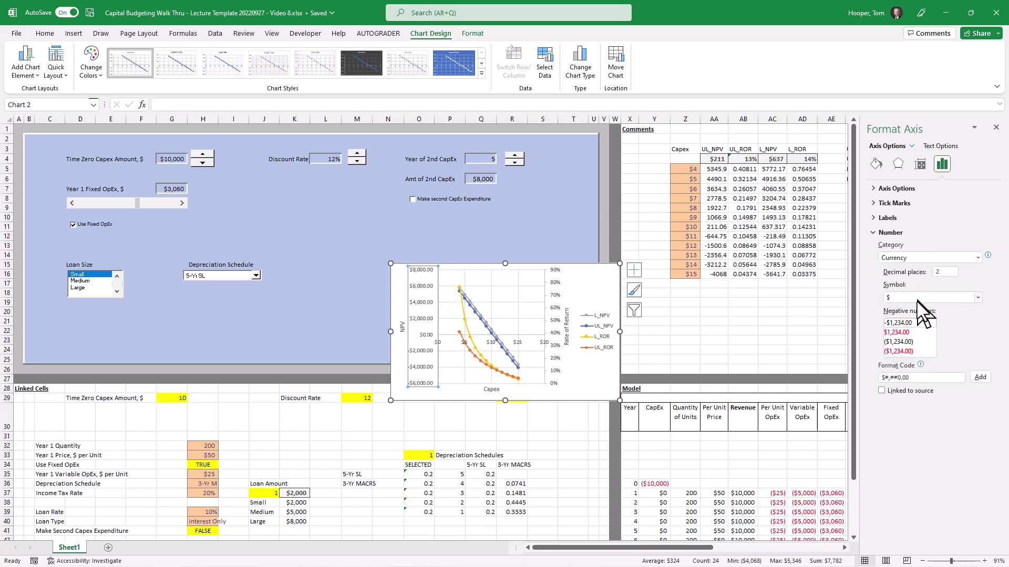
{"action": "left_click", "coordinate": [944, 272]}
{"action": "type", "text": "0"}
{"action": "key", "text": "Return"}
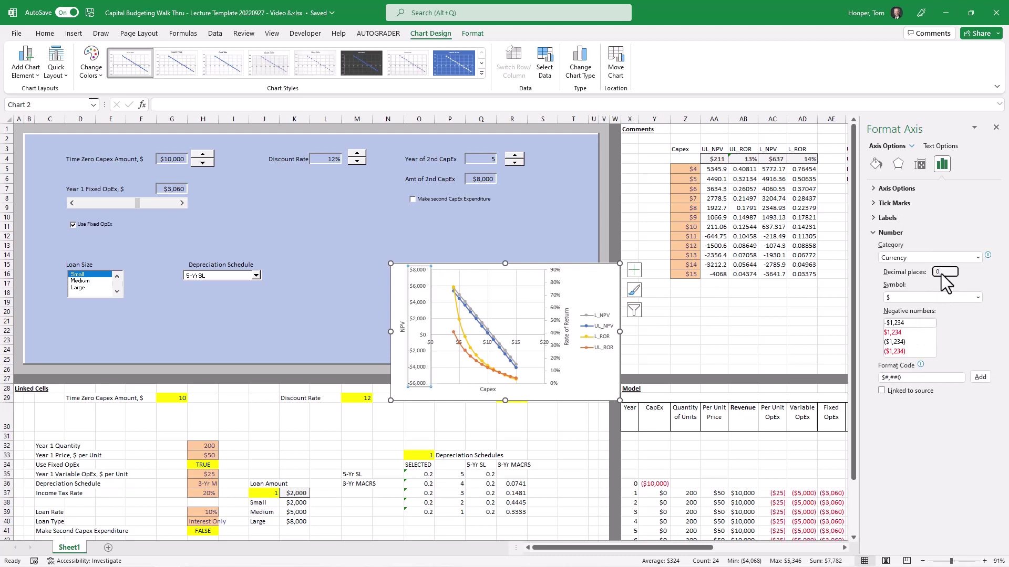
Set the Capex axis label position to Low so labels sit at the chart bottom.
{"action": "left_click", "coordinate": [519, 341]}
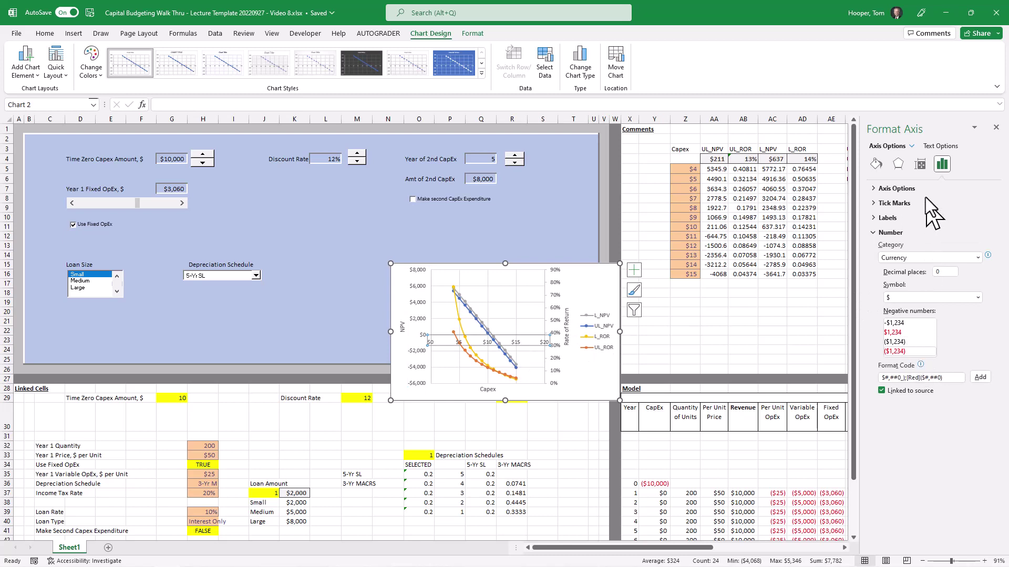
{"action": "left_click", "coordinate": [893, 217]}
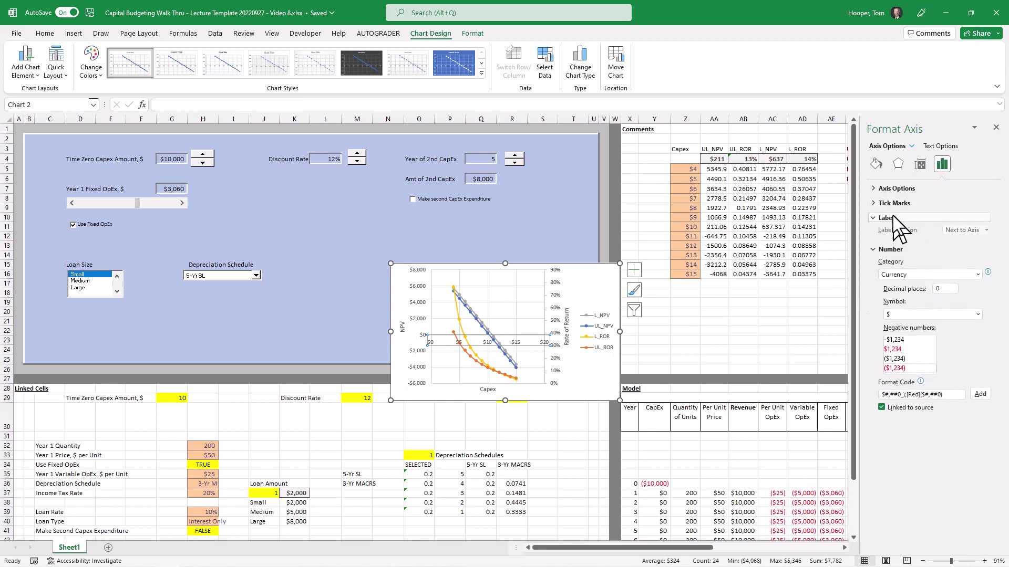
{"action": "left_click", "coordinate": [968, 233]}
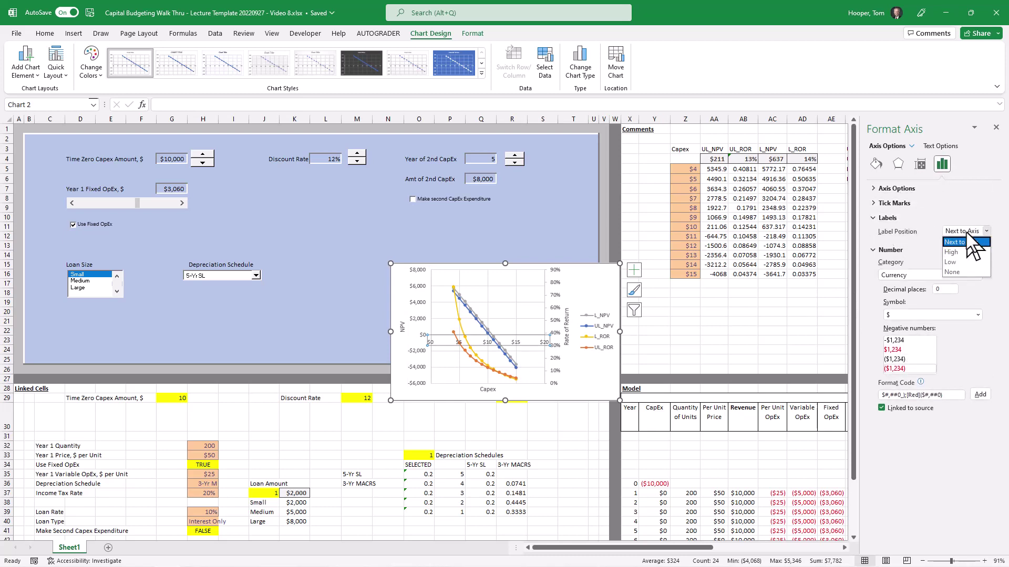
{"action": "left_click", "coordinate": [968, 262]}
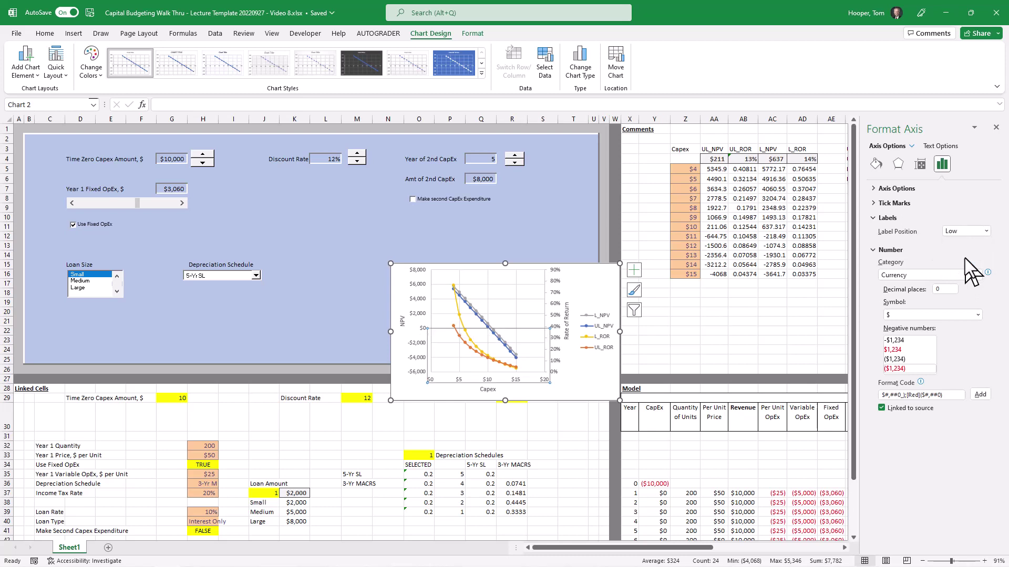
{"action": "left_click", "coordinate": [585, 380]}
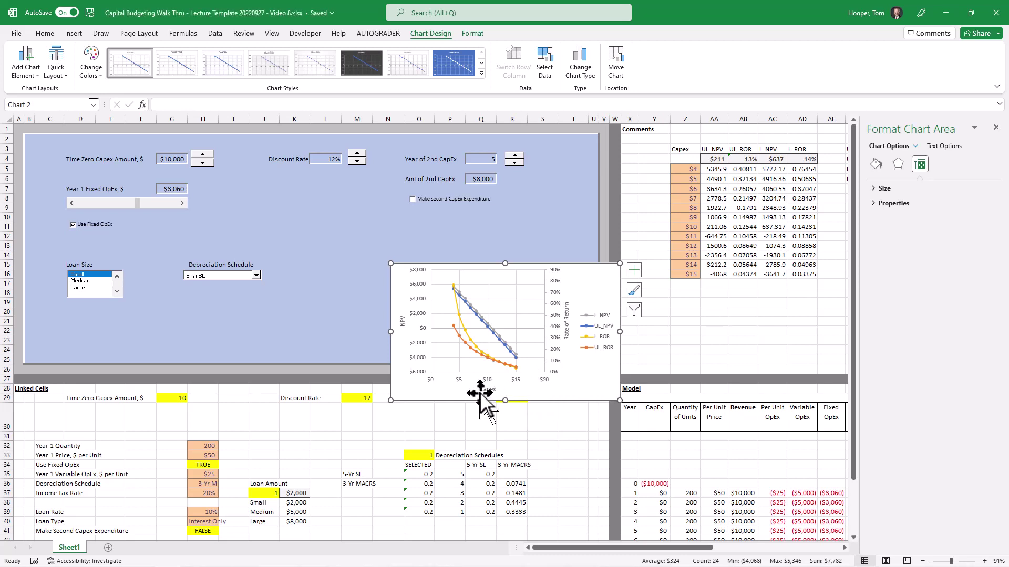
Center the chart in the blue panel and give its chart area No line and No fill.
{"action": "left_click_drag", "start_coordinate": [581, 364], "coordinate": [436, 301]}
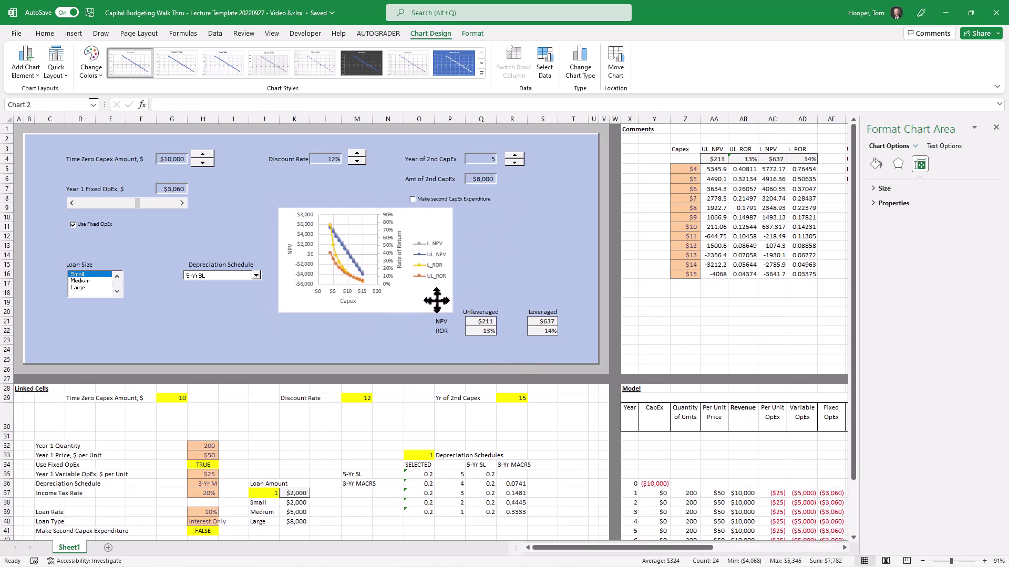
{"action": "right_click", "coordinate": [423, 218]}
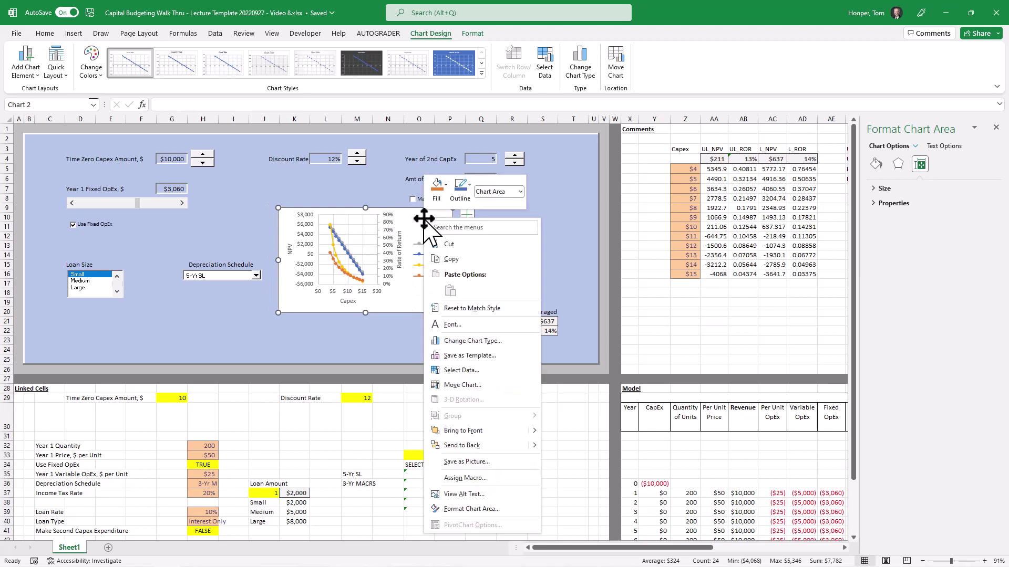
{"action": "left_click", "coordinate": [481, 510]}
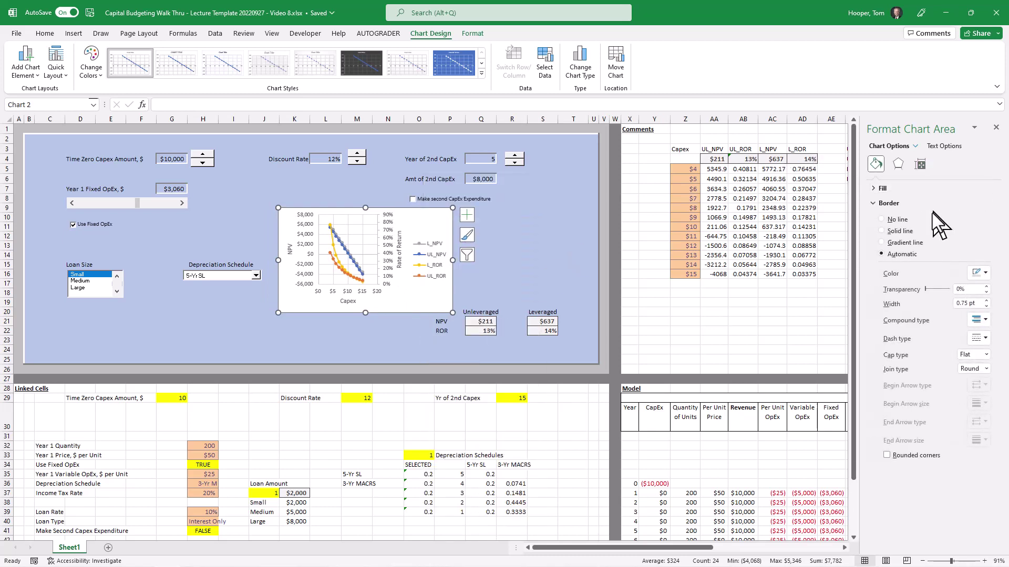
{"action": "left_click", "coordinate": [900, 218]}
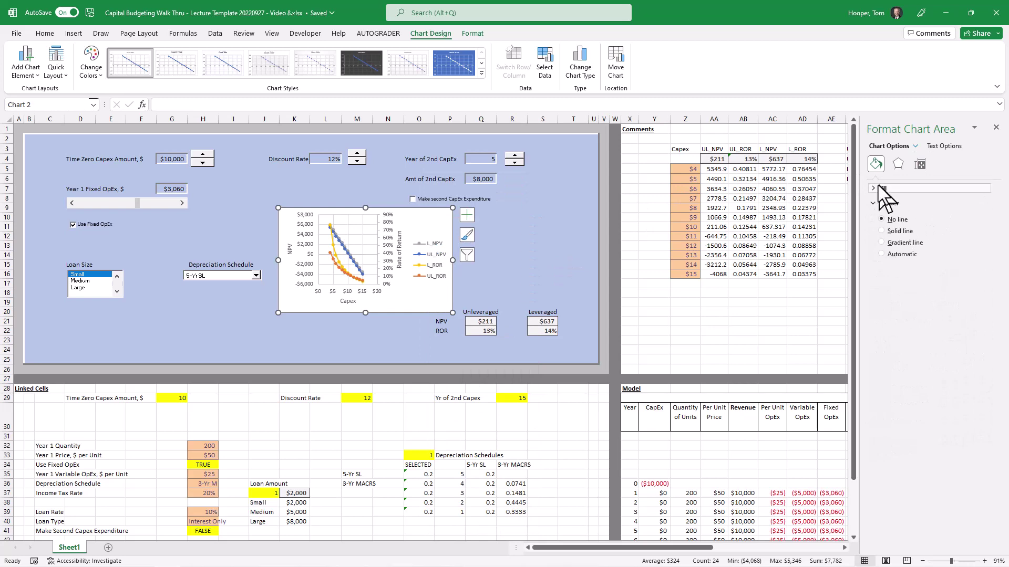
{"action": "left_click", "coordinate": [877, 188]}
{"action": "left_click", "coordinate": [905, 205]}
{"action": "left_click", "coordinate": [531, 272]}
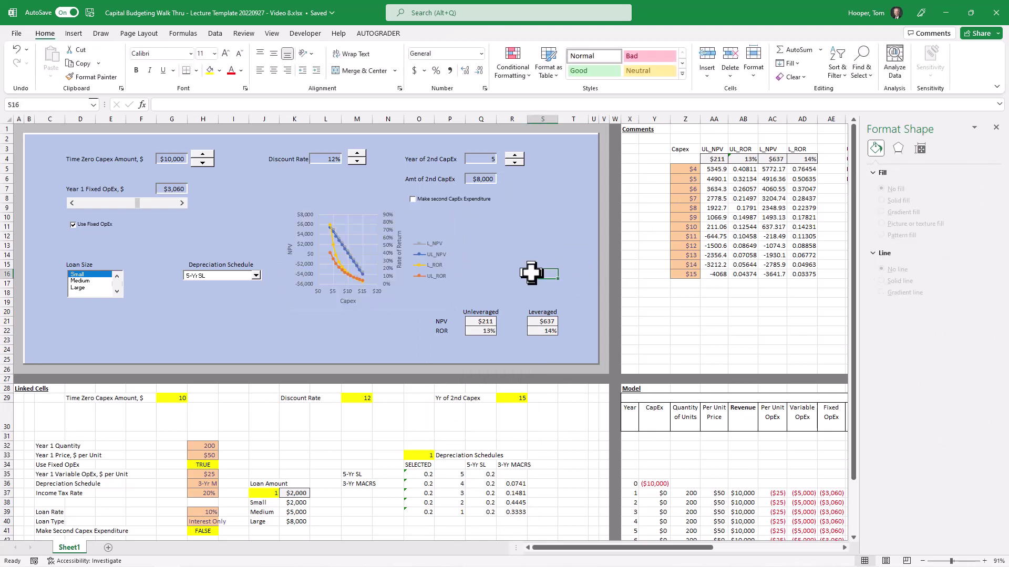
{"action": "left_click", "coordinate": [388, 254]}
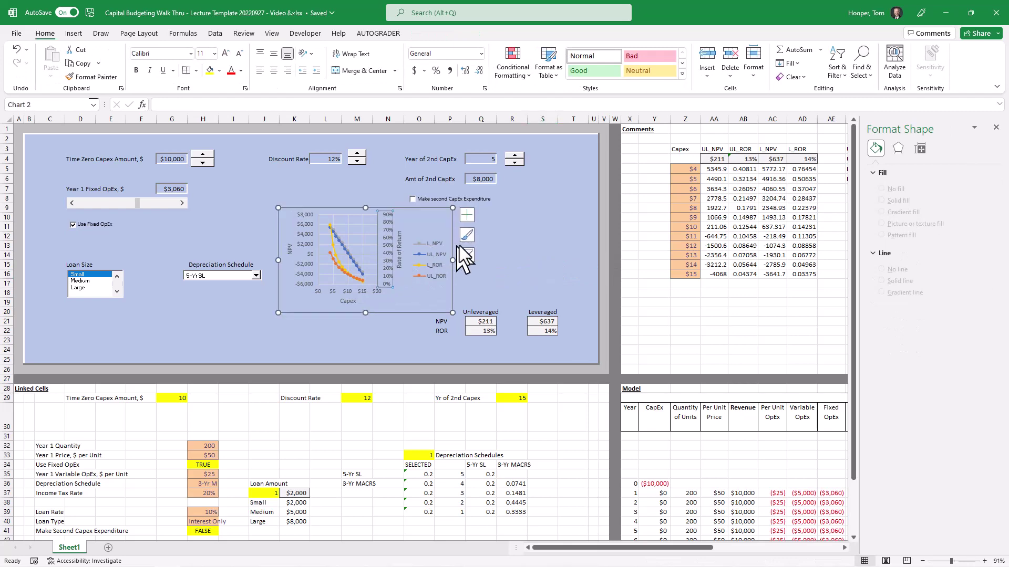
{"action": "left_click", "coordinate": [486, 241]}
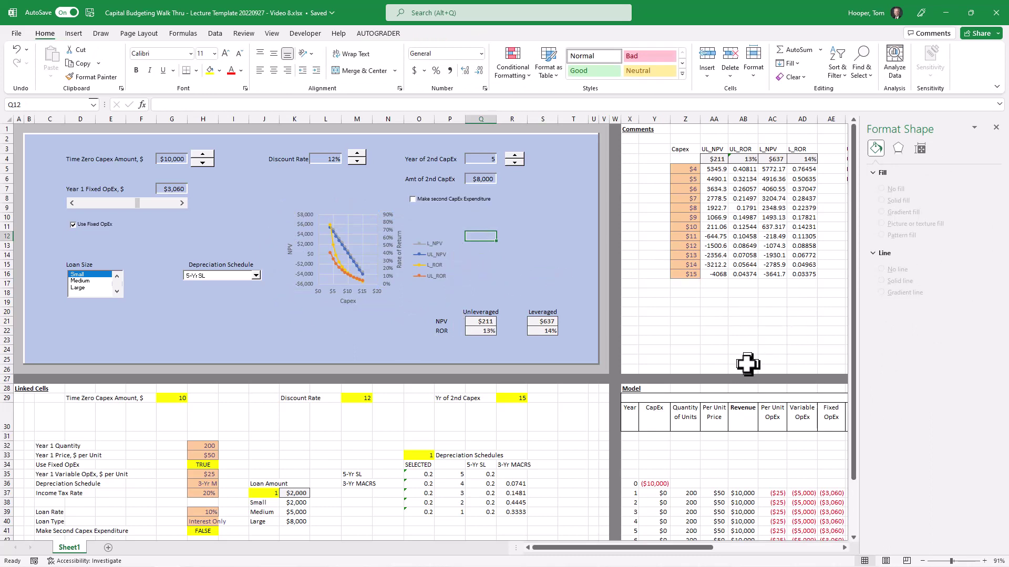
Enter the title 'Sensitivity of 4 metrics to Capex' in cell Z2.
{"action": "left_click", "coordinate": [685, 311]}
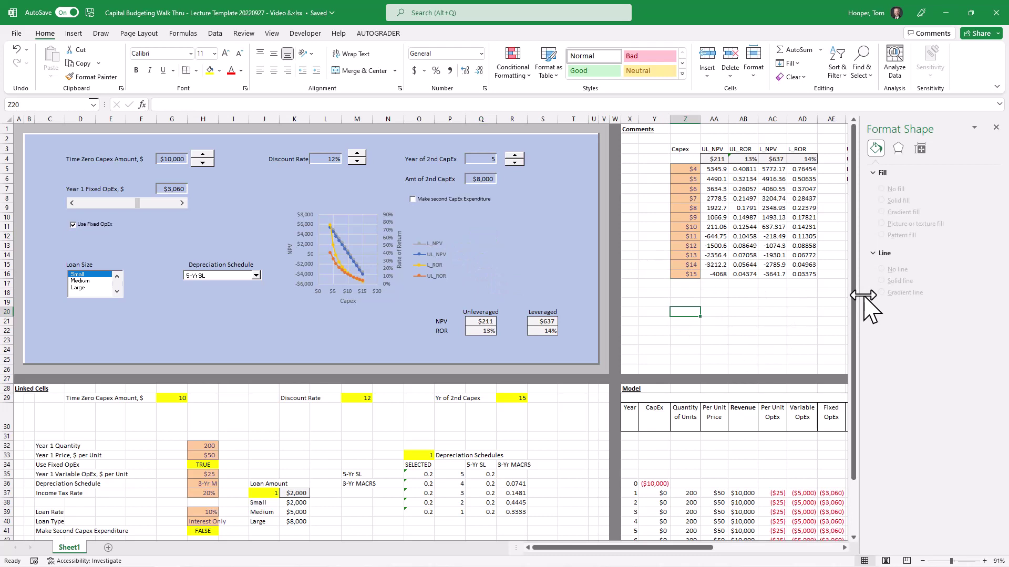
{"action": "left_click", "coordinate": [689, 139]}
{"action": "type", "text": "Sen"}
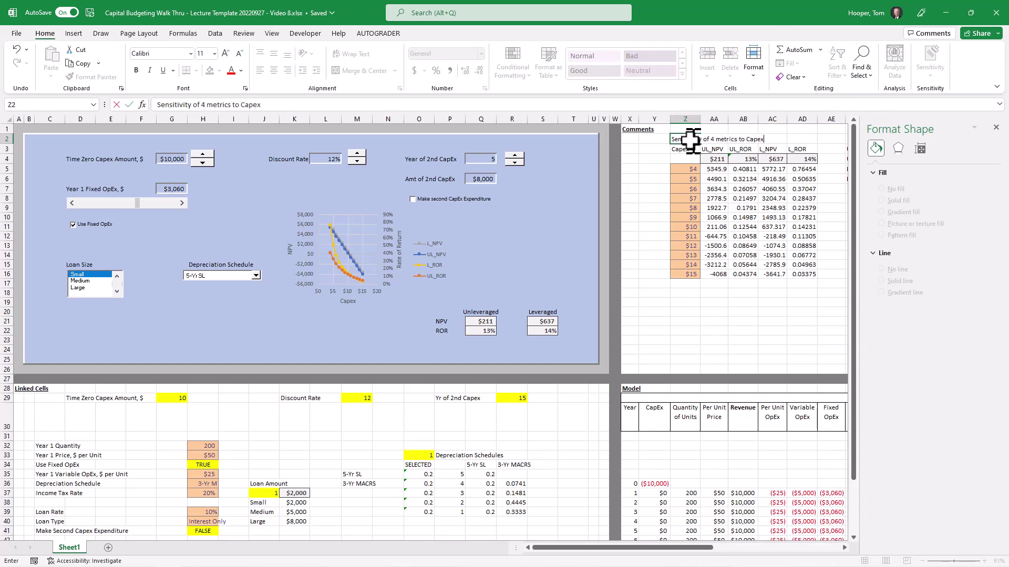
{"action": "type", "text": "sitivity of 4 metrics to Capex"}
{"action": "key", "text": "Return"}
Copy the Z2 title into AF1 above the second sensitivity table.
{"action": "key", "text": "Up"}
{"action": "key", "text": "ctrl+c"}
{"action": "key", "text": "Right"}
{"action": "key", "text": "Right"}
{"action": "key", "text": "Right"}
{"action": "key", "text": "Right"}
{"action": "key", "text": "Right"}
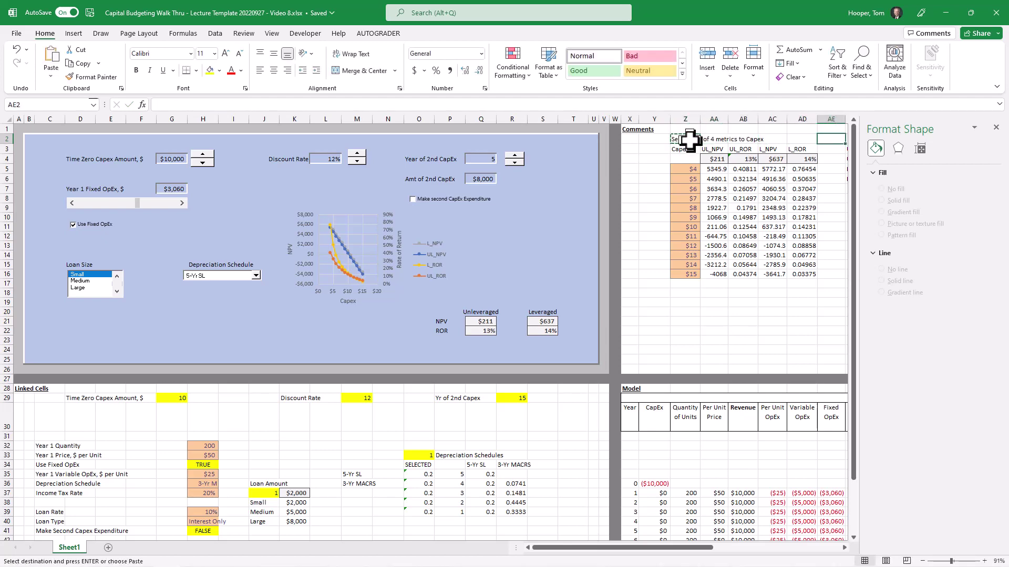
{"action": "key", "text": "Right"}
{"action": "key", "text": "Up"}
{"action": "key", "text": "ctrl+v"}
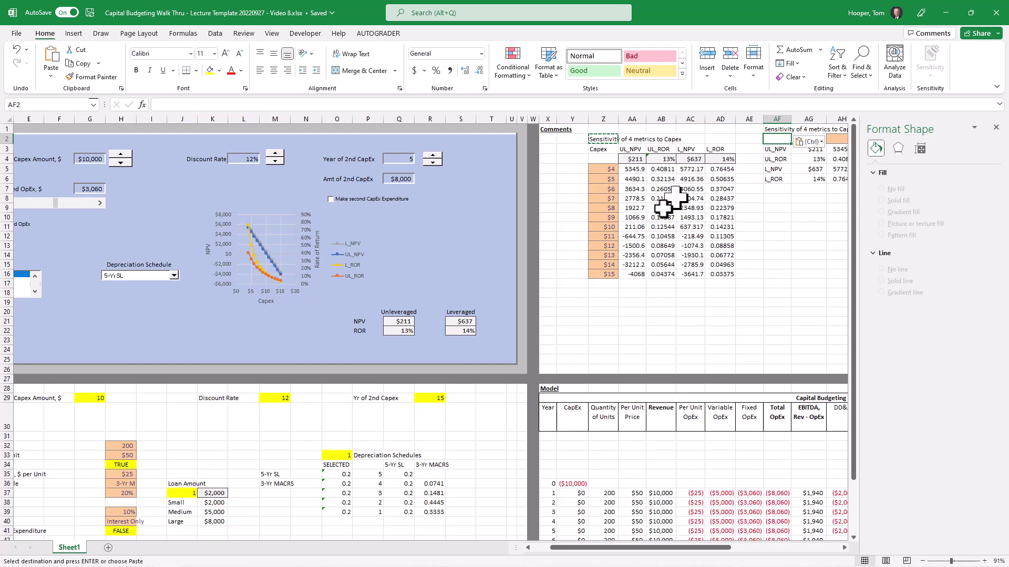
{"action": "left_click", "coordinate": [611, 301]}
{"action": "key", "text": "Escape"}
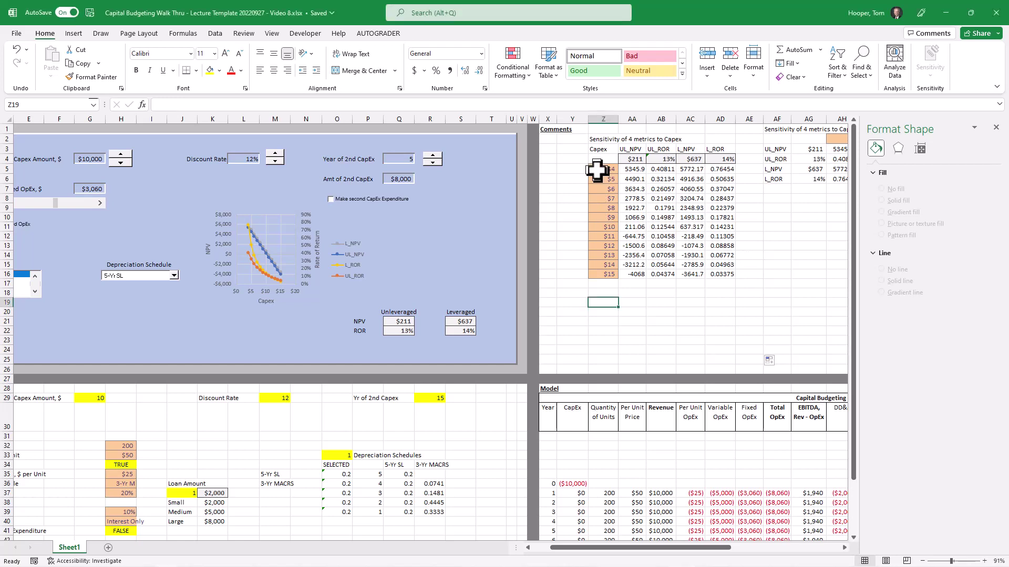
Set the Capex values in Z5:Z15 and AH2:AS2 to General number format.
{"action": "left_click_drag", "start_coordinate": [597, 170], "coordinate": [592, 275]}
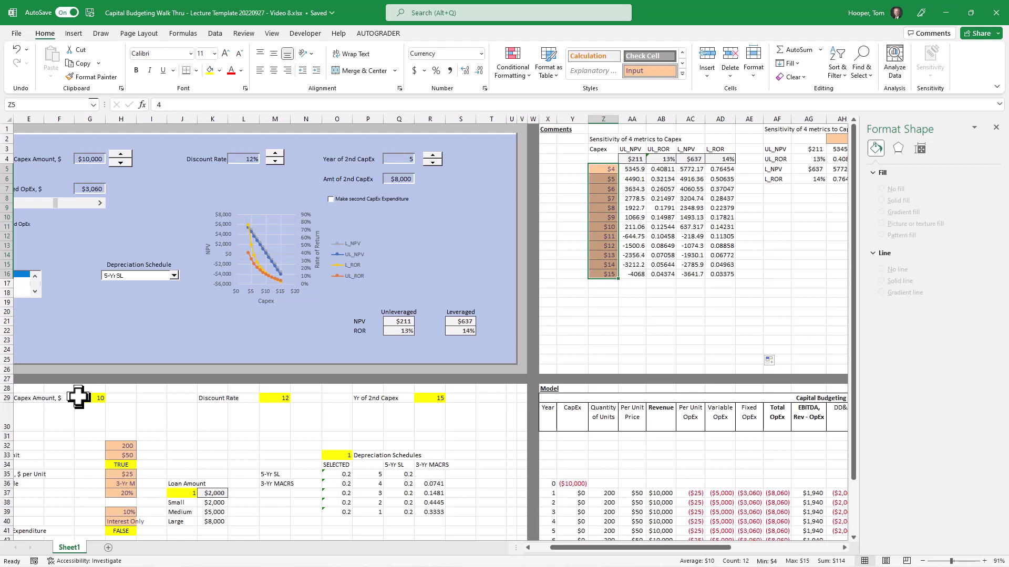
{"action": "left_click", "coordinate": [481, 54]}
{"action": "left_click", "coordinate": [478, 70]}
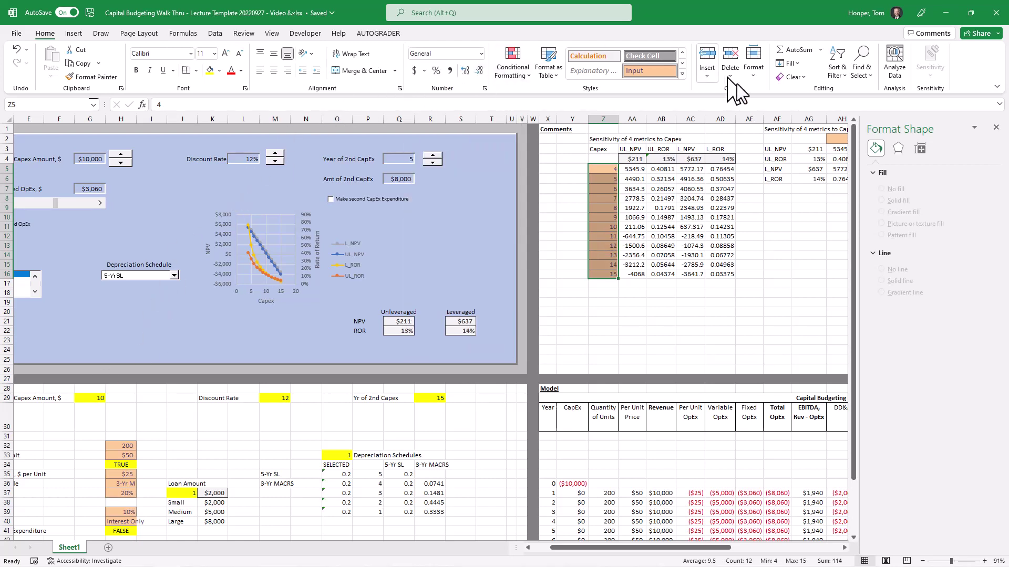
{"action": "left_click", "coordinate": [834, 139]}
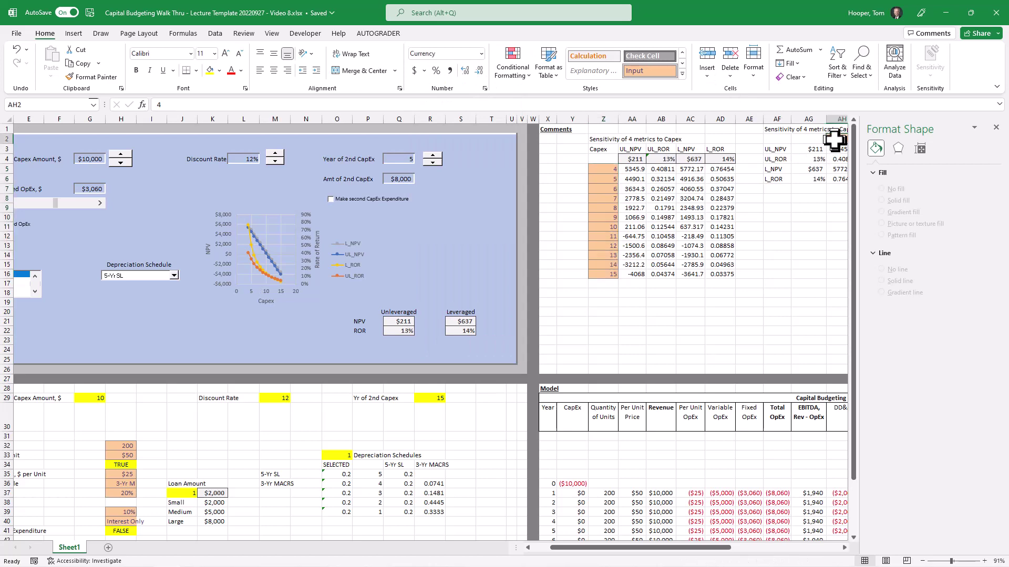
{"action": "left_click_drag", "start_coordinate": [834, 139], "coordinate": [834, 139]}
{"action": "key", "text": "ctrl+shift+asciitilde"}
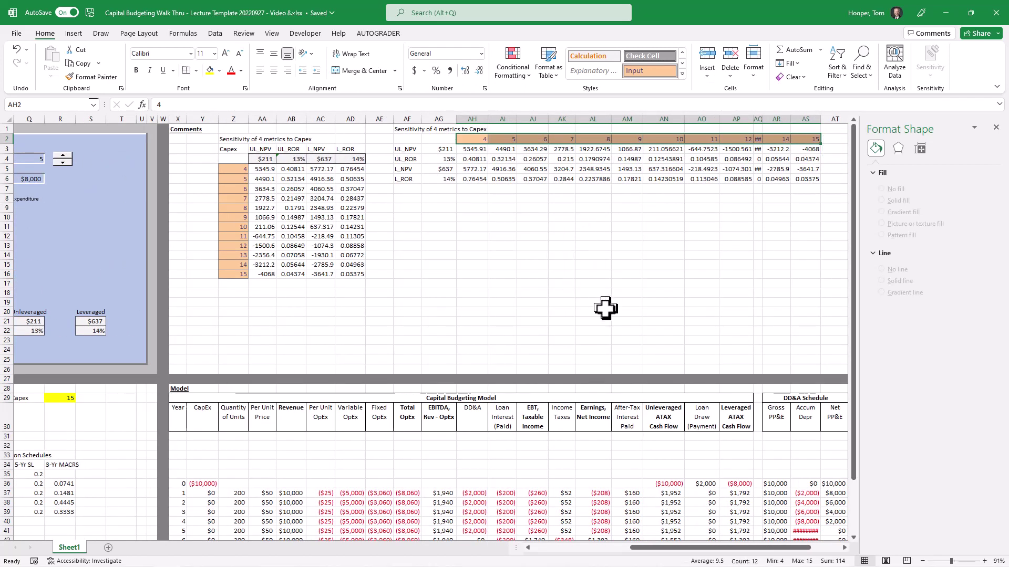
Apply the Check Cell style to the results in AG3:AG6.
{"action": "left_click_drag", "start_coordinate": [447, 145], "coordinate": [447, 177]}
{"action": "key", "text": "alt+h"}
{"action": "key", "text": "j"}
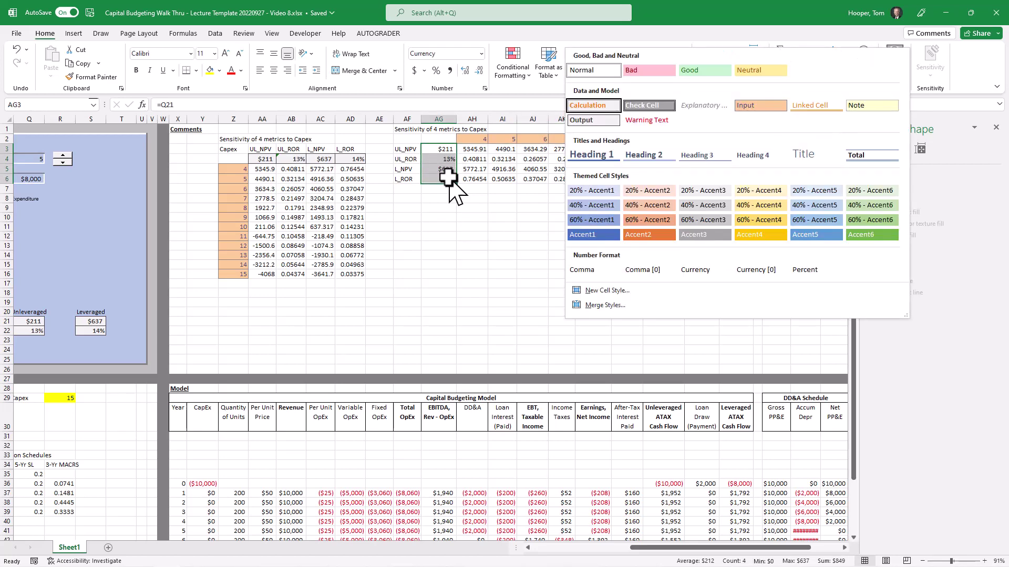
{"action": "key", "text": "Return"}
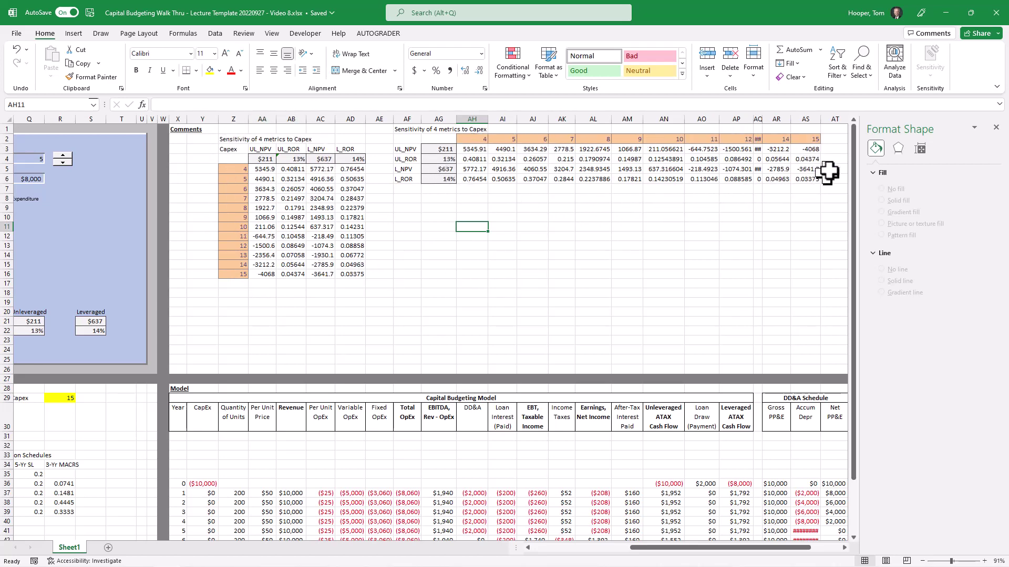
Inspect the corner cells AG2 and Z4 of the two sensitivity tables.
{"action": "left_click", "coordinate": [431, 138]}
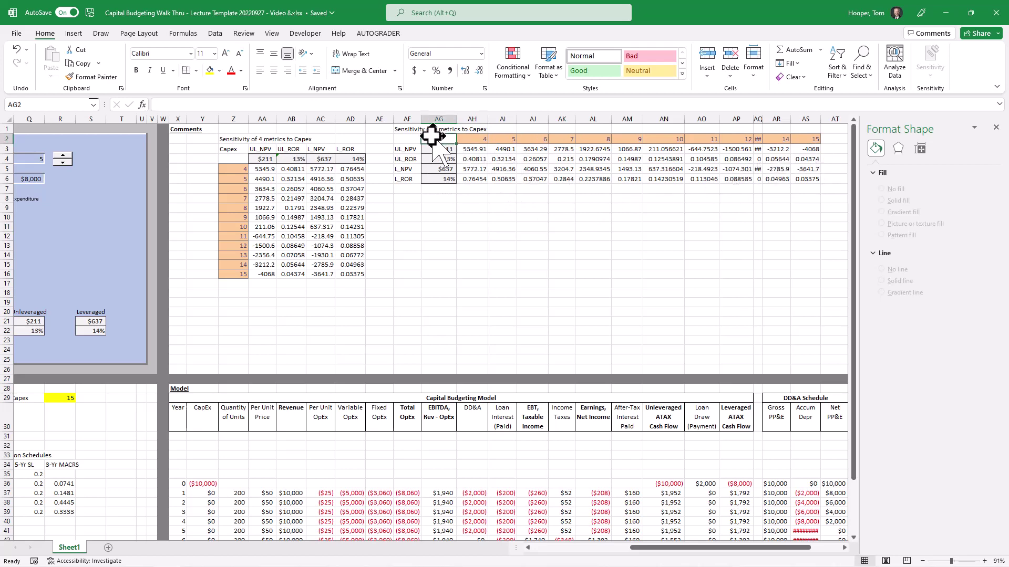
{"action": "left_click", "coordinate": [232, 159]}
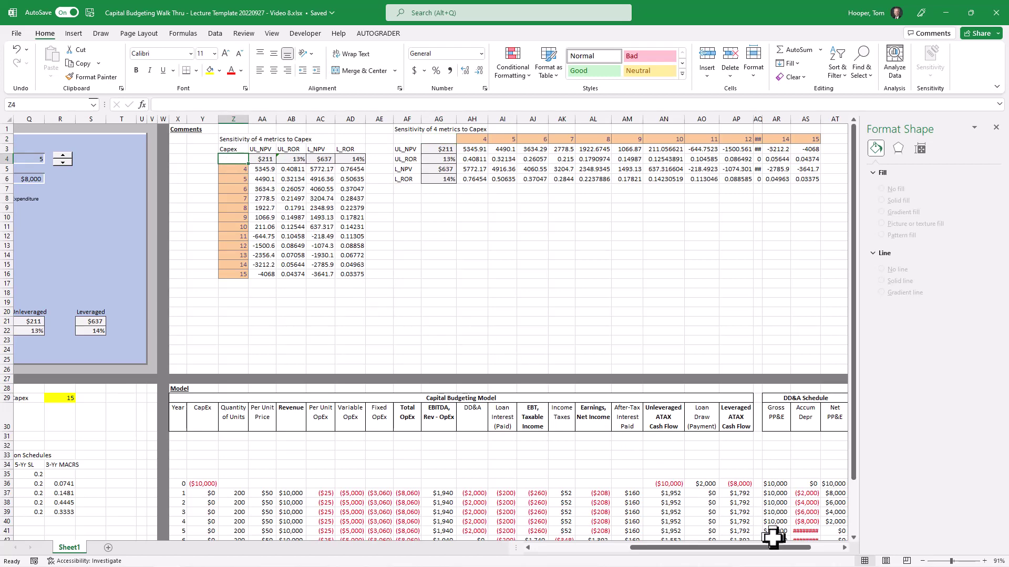
{"action": "left_click_drag", "start_coordinate": [776, 549], "coordinate": [694, 565]}
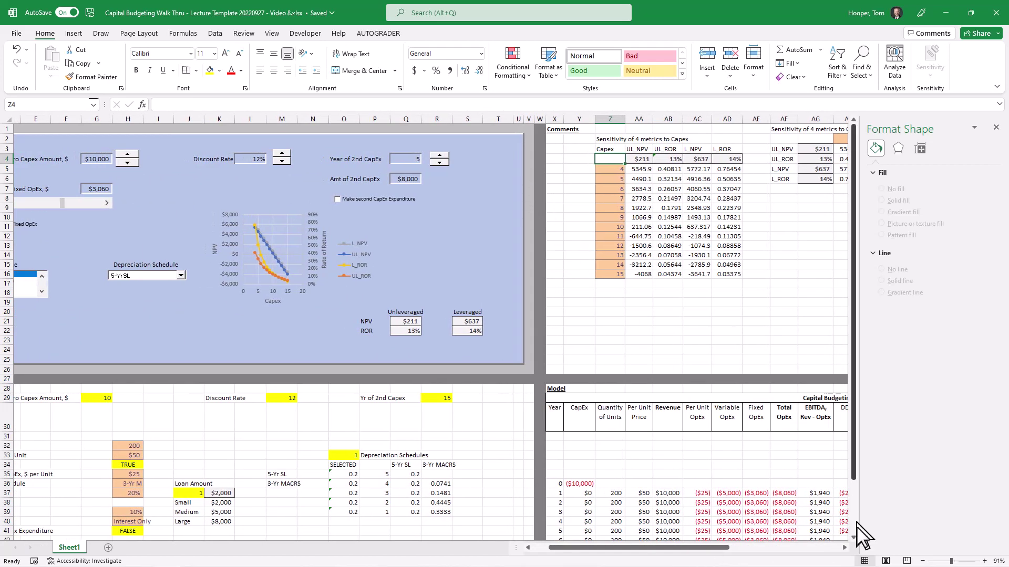
{"action": "mouse_move", "coordinate": [862, 566]}
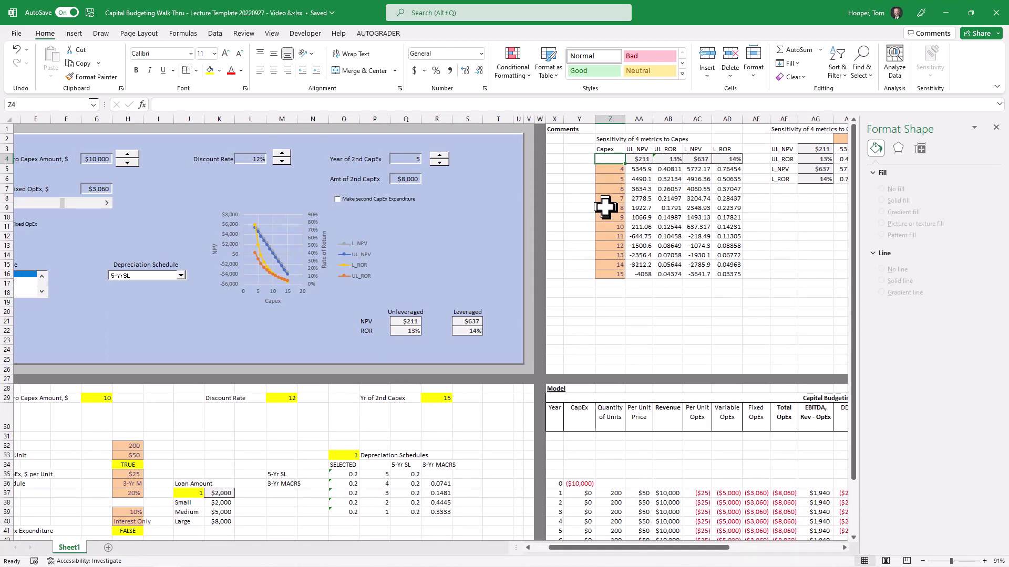
Copy capex values 9, 10 and 11 into Z21:Z23 and lower the discount rate to 10%.
{"action": "left_click_drag", "start_coordinate": [608, 216], "coordinate": [605, 235]}
{"action": "key", "text": "ctrl+c"}
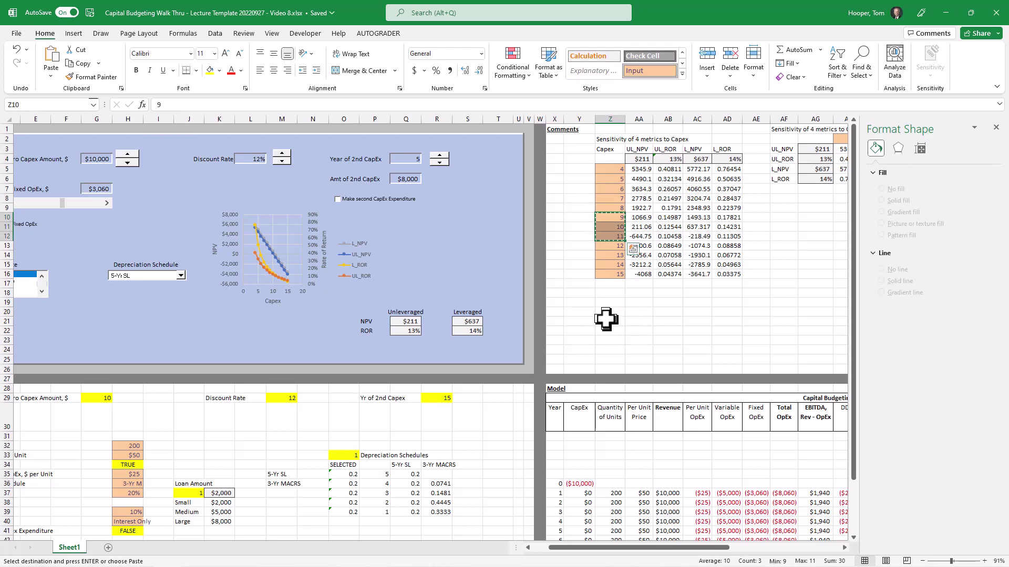
{"action": "left_click", "coordinate": [606, 323]}
{"action": "key", "text": "ctrl+v"}
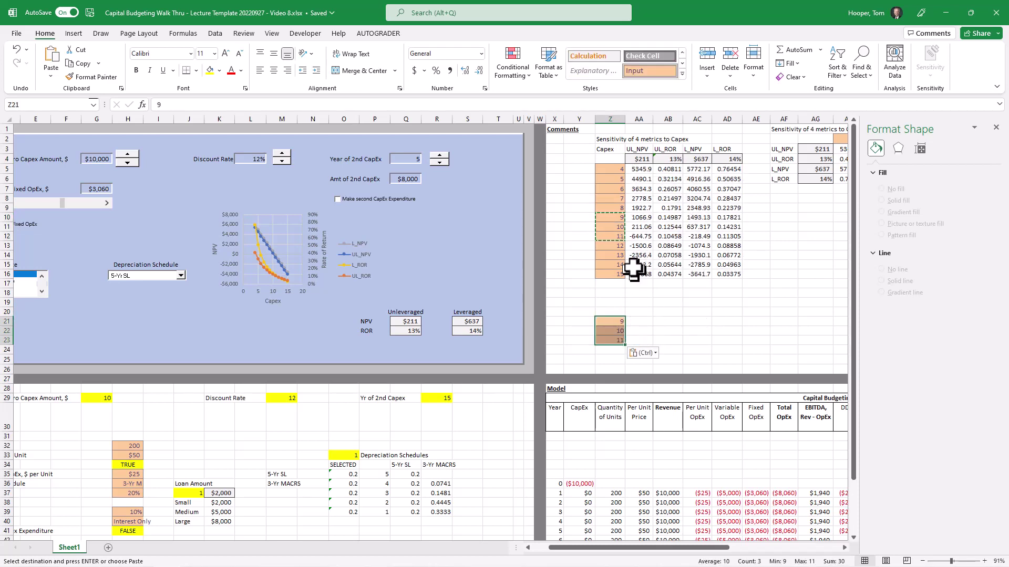
{"action": "left_click", "coordinate": [284, 163]}
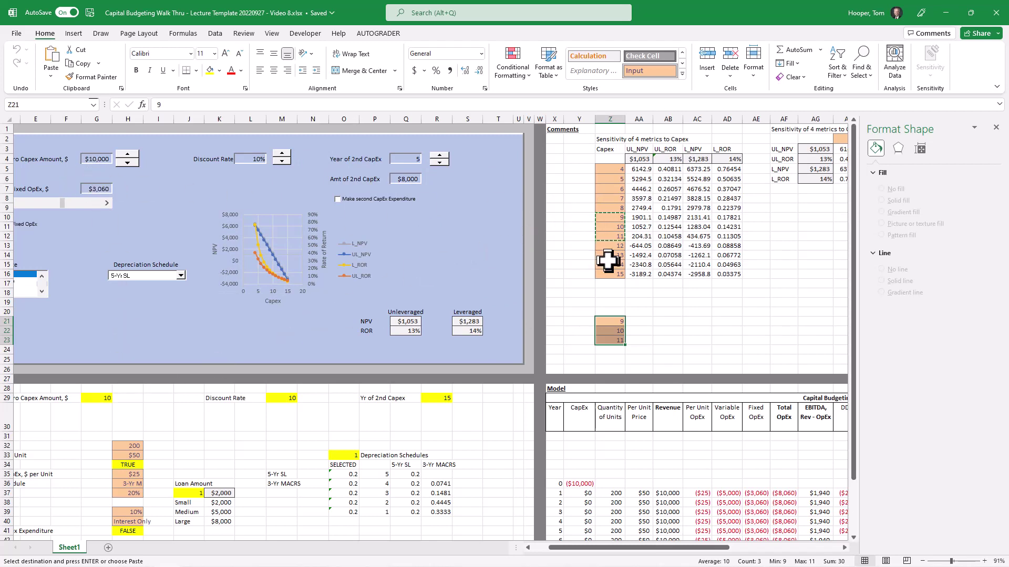
Transpose-paste the capex values 8, 9, 10 from Z9:Z11 across AA20:AC20.
{"action": "left_click_drag", "start_coordinate": [607, 207], "coordinate": [606, 227]}
{"action": "left_click", "coordinate": [639, 311]}
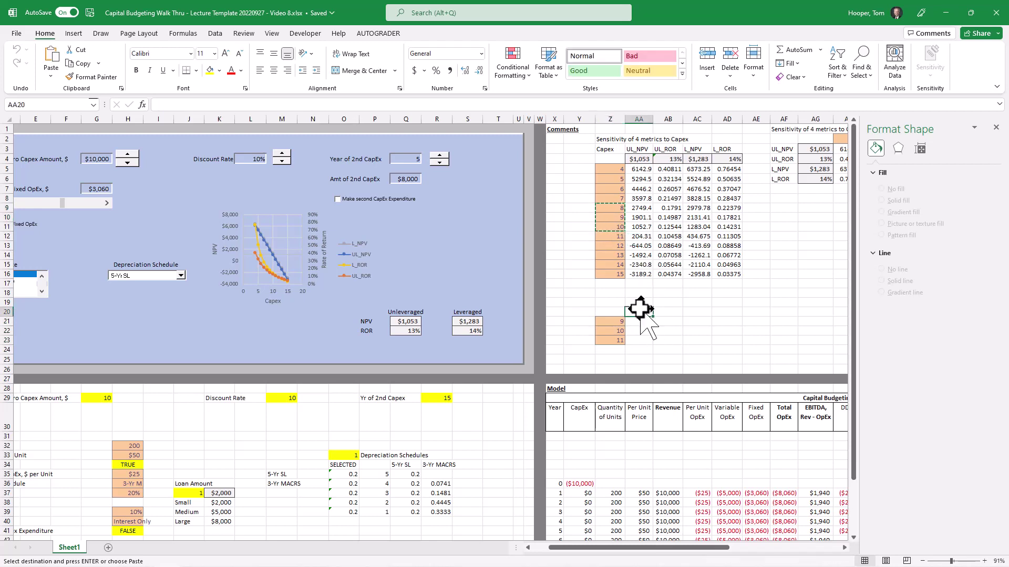
{"action": "key", "text": "ctrl+alt+v"}
{"action": "key", "text": "e"}
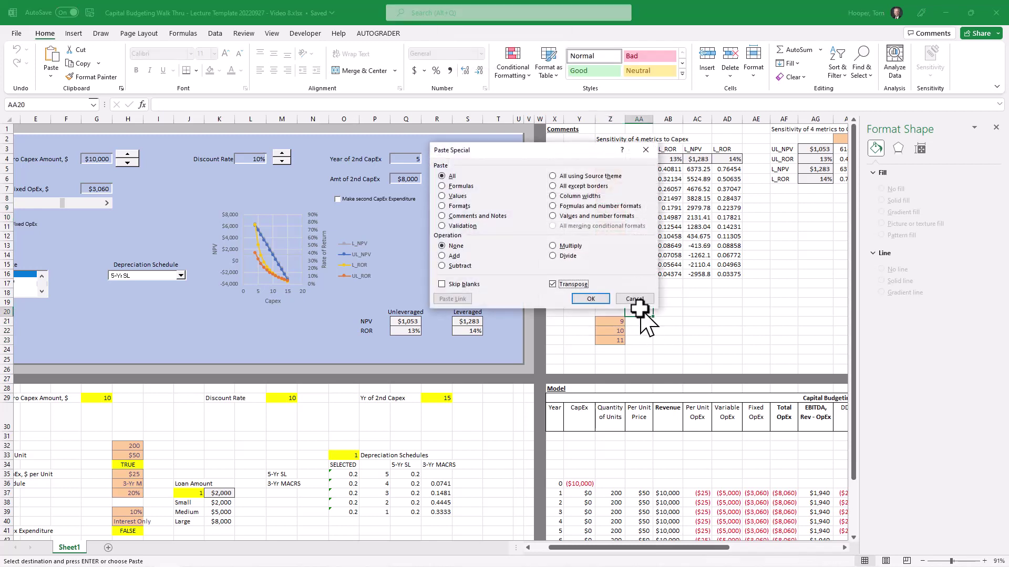
{"action": "left_click", "coordinate": [602, 300]}
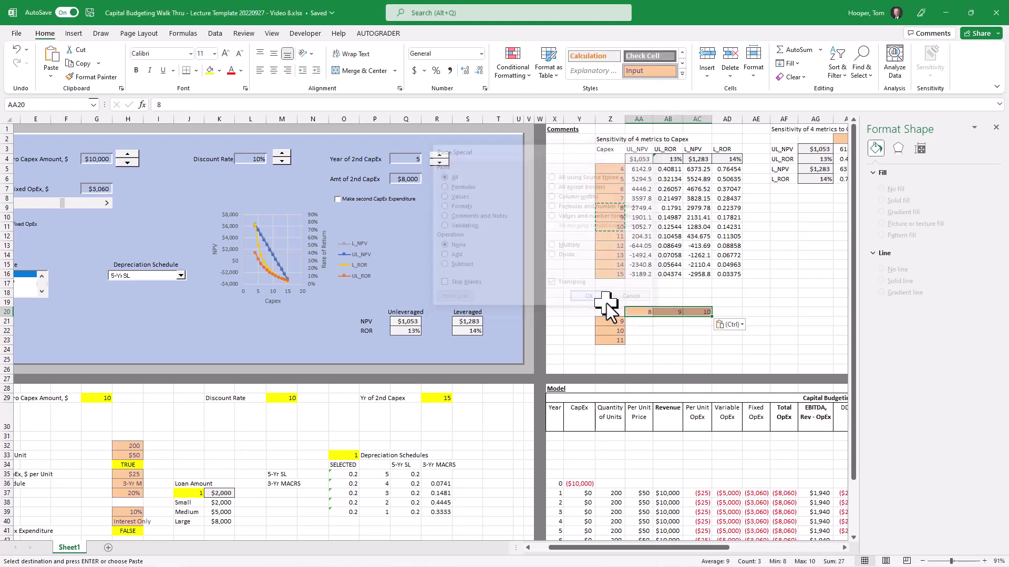
Start typing the table title 'Sensitivity of UL_NPV to Discount Rate and Capex' in Z18.
{"action": "left_click", "coordinate": [666, 332]}
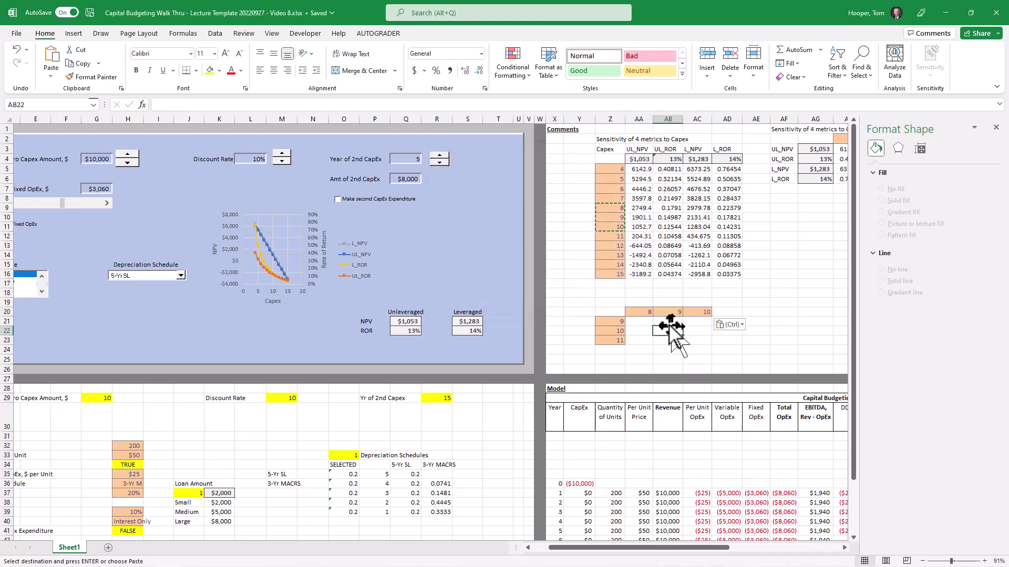
{"action": "left_click", "coordinate": [640, 302]}
{"action": "key", "text": "Up"}
{"action": "key", "text": "Left"}
{"action": "type", "text": "Se"}
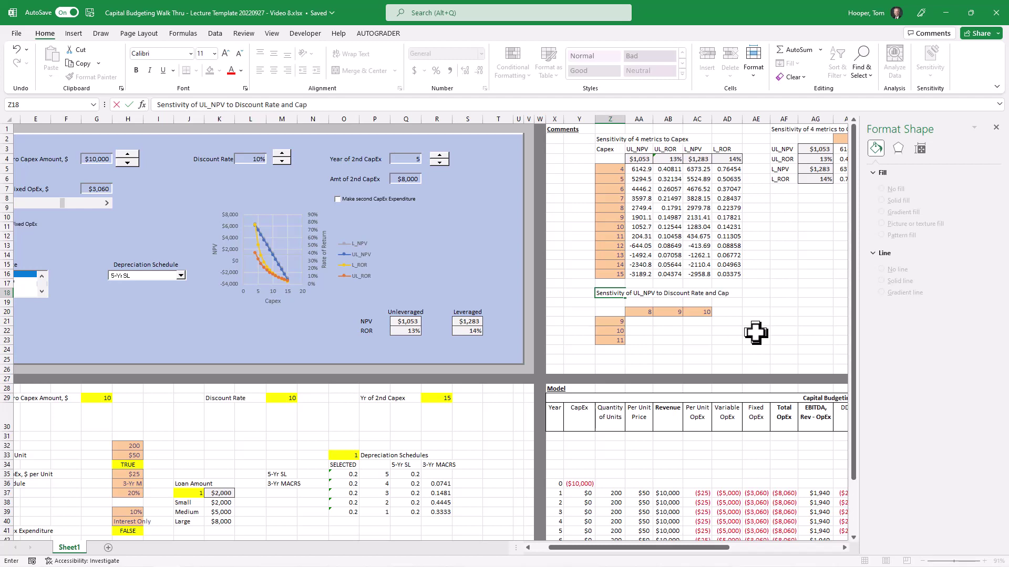
Finish the title and label the discount-rate rows 'Disc' and 'Rate' in Y21:Y22.
{"action": "key", "text": "Return"}
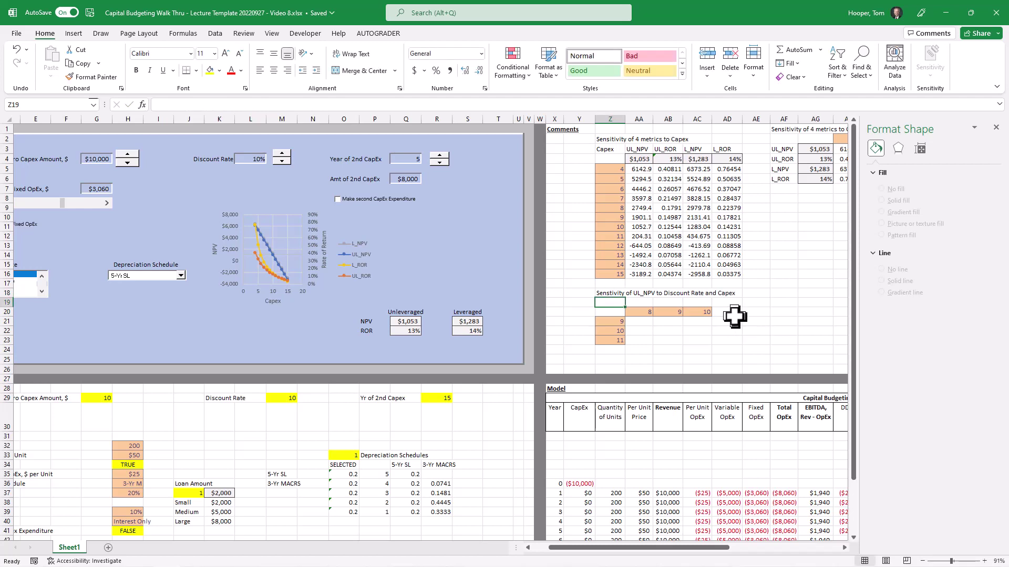
{"action": "key", "text": "Right"}
{"action": "key", "text": "Left"}
{"action": "key", "text": "Left"}
{"action": "key", "text": "Down"}
{"action": "key", "text": "Down"}
{"action": "key", "text": "Down"}
{"action": "key", "text": "Down"}
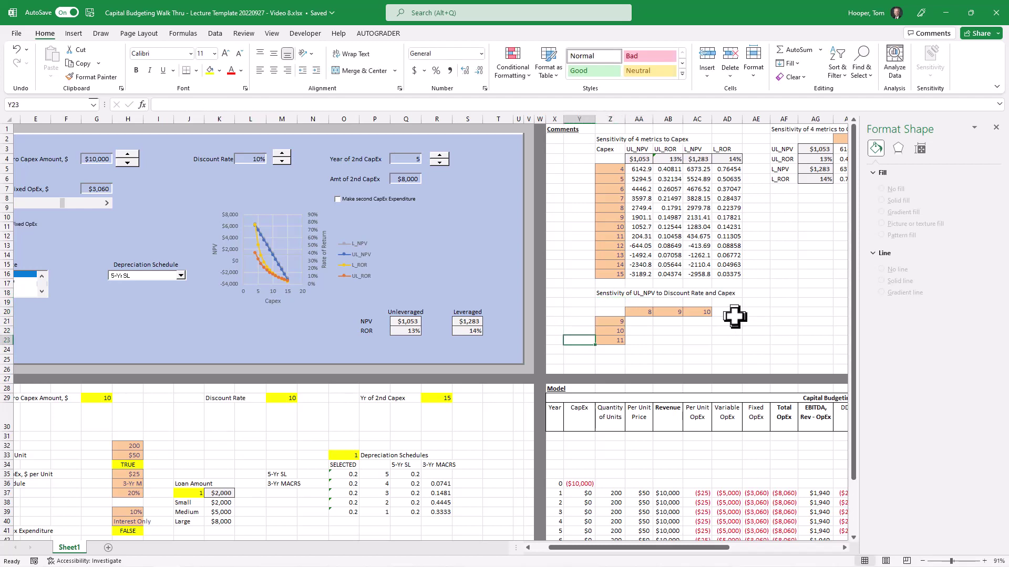
{"action": "key", "text": "Up"}
{"action": "key", "text": "Up"}
{"action": "type", "text": "DI"}
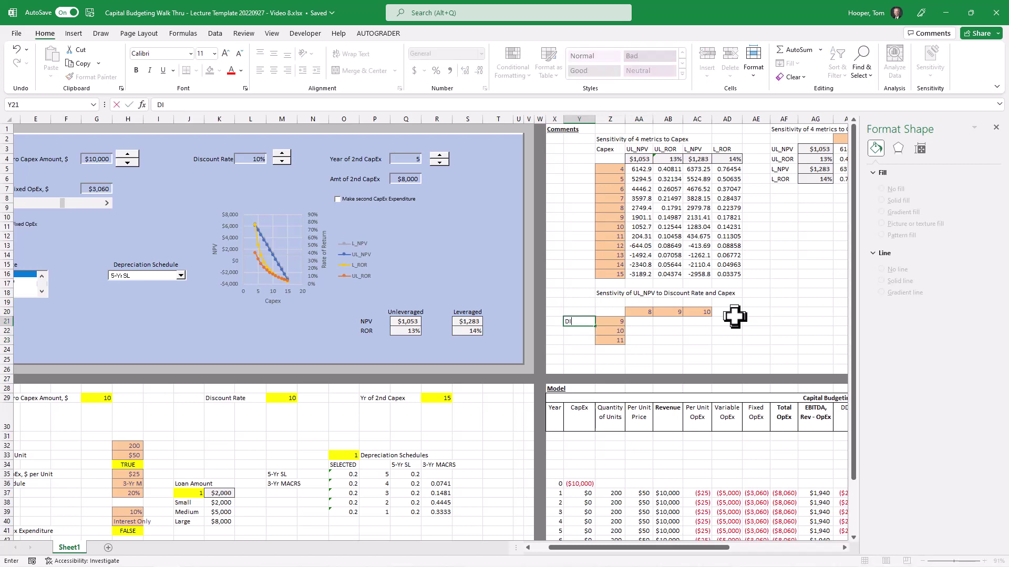
{"action": "type", "text": "sc"}
{"action": "key", "text": "Return"}
{"action": "type", "text": "Rate"}
{"action": "key", "text": "Return"}
Use the Capex spinner to set the capex amount to 9 ($9,000).
{"action": "key", "text": "Up"}
{"action": "key", "text": "Up"}
{"action": "key", "text": "Up"}
{"action": "key", "text": "Up"}
{"action": "key", "text": "Right"}
{"action": "key", "text": "Right"}
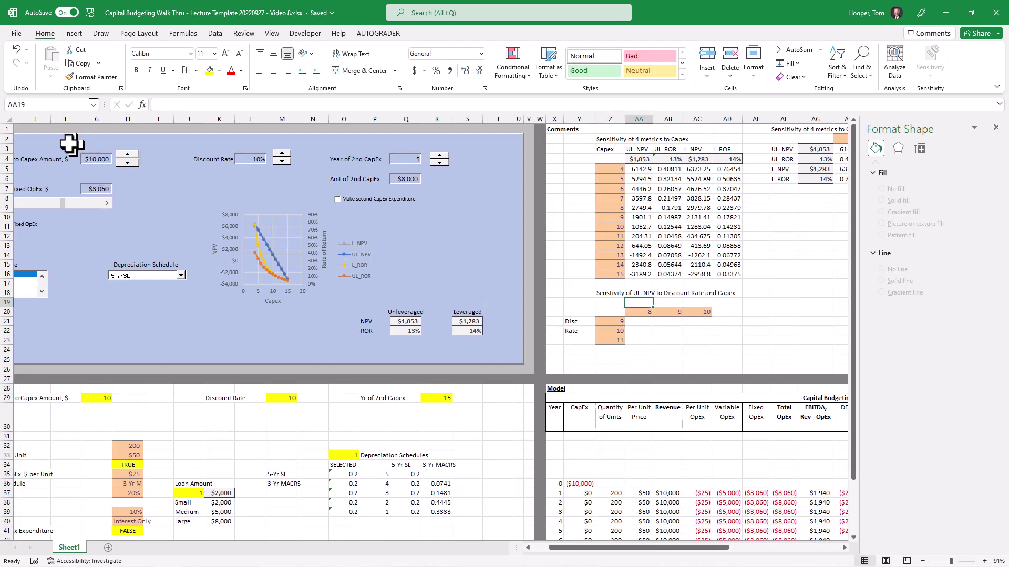
{"action": "left_click", "coordinate": [129, 164]}
{"action": "left_click", "coordinate": [130, 163]}
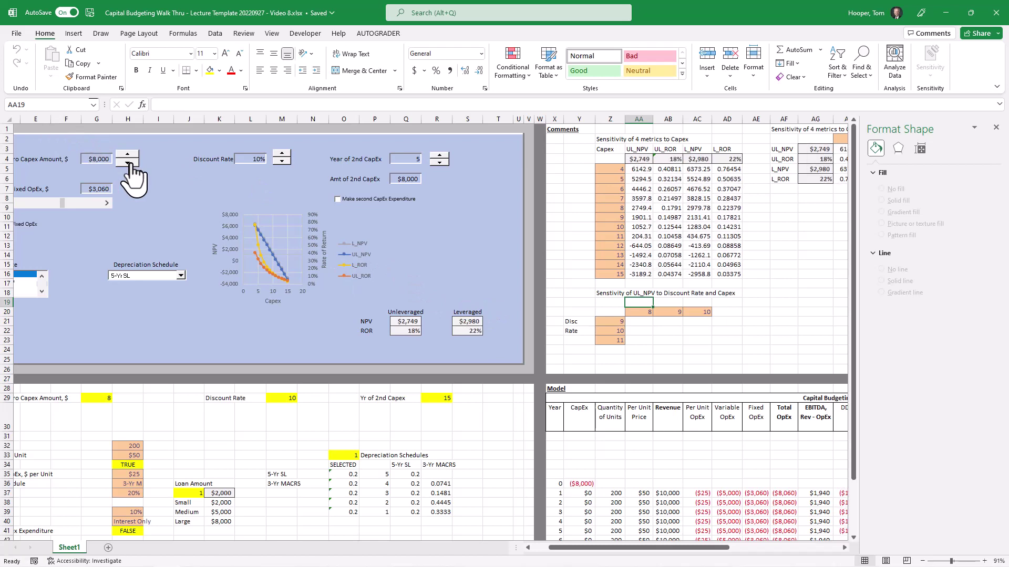
{"action": "left_click", "coordinate": [128, 154]}
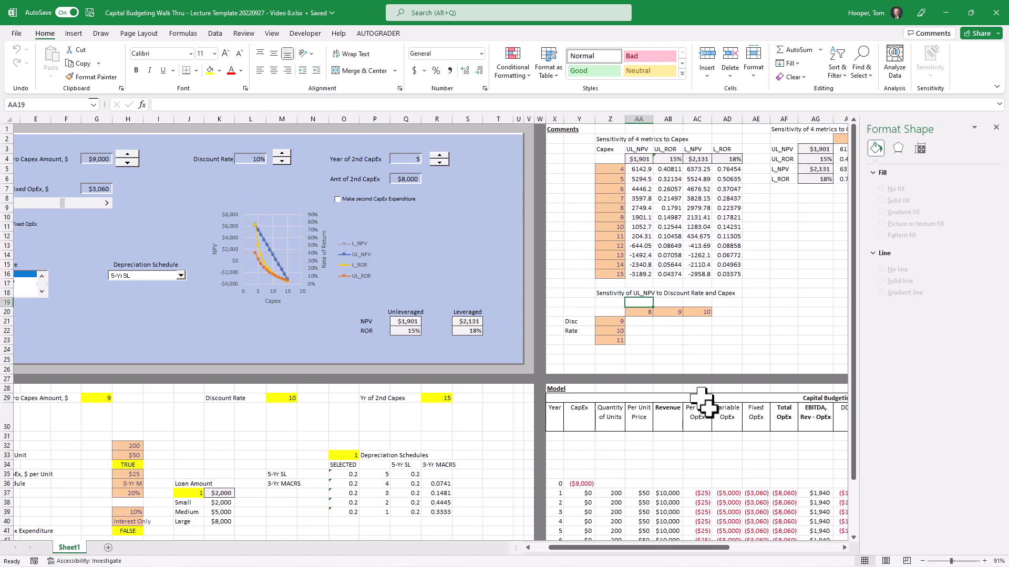
Link corner cell Z20 to unleveraged NPV with =Q21 and apply the Output cell style.
{"action": "left_click", "coordinate": [609, 311]}
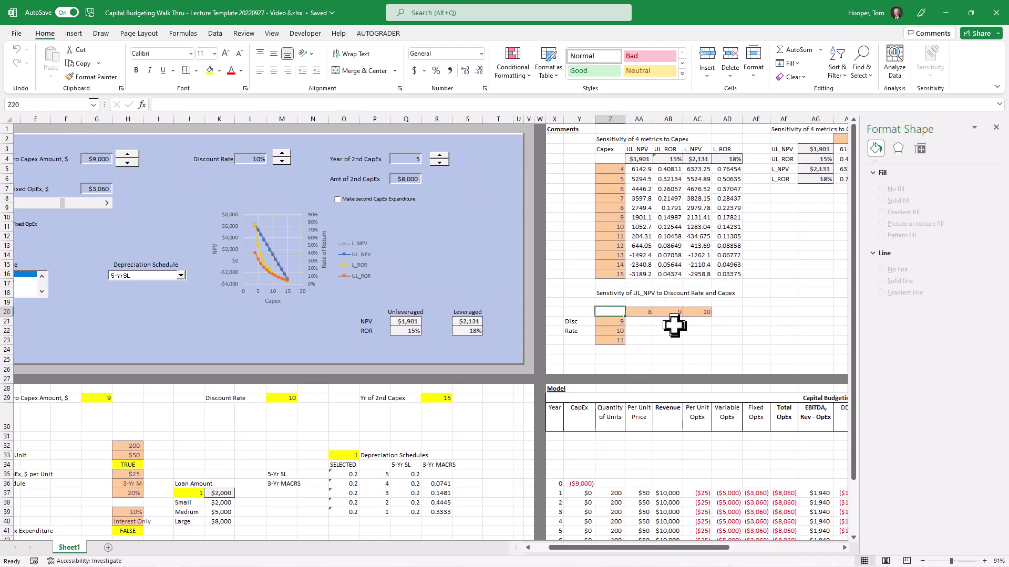
{"action": "type", "text": "="}
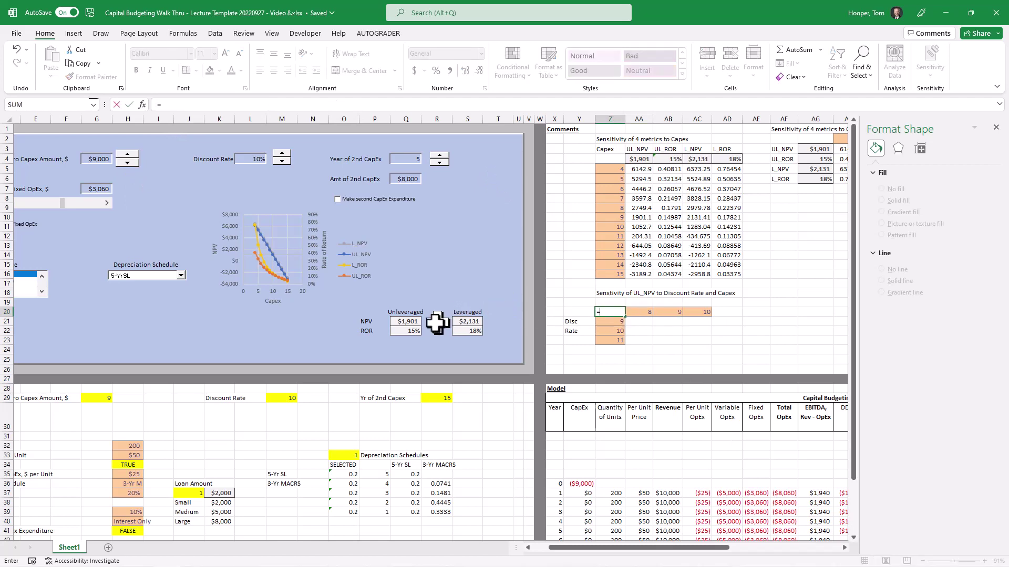
{"action": "key", "text": "ctrl+Return"}
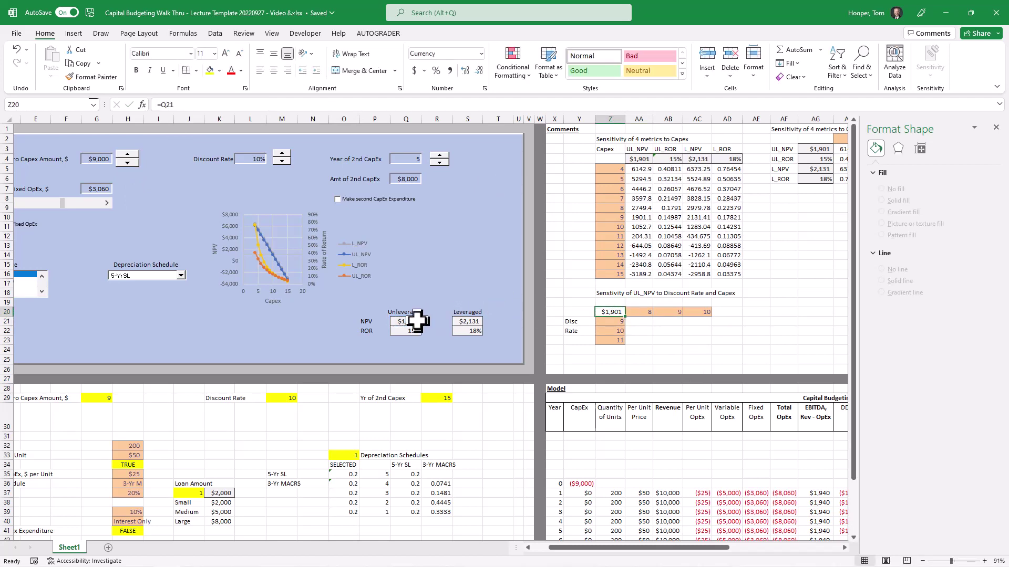
{"action": "key", "text": "alt"}
{"action": "key", "text": "h"}
{"action": "key", "text": "j"}
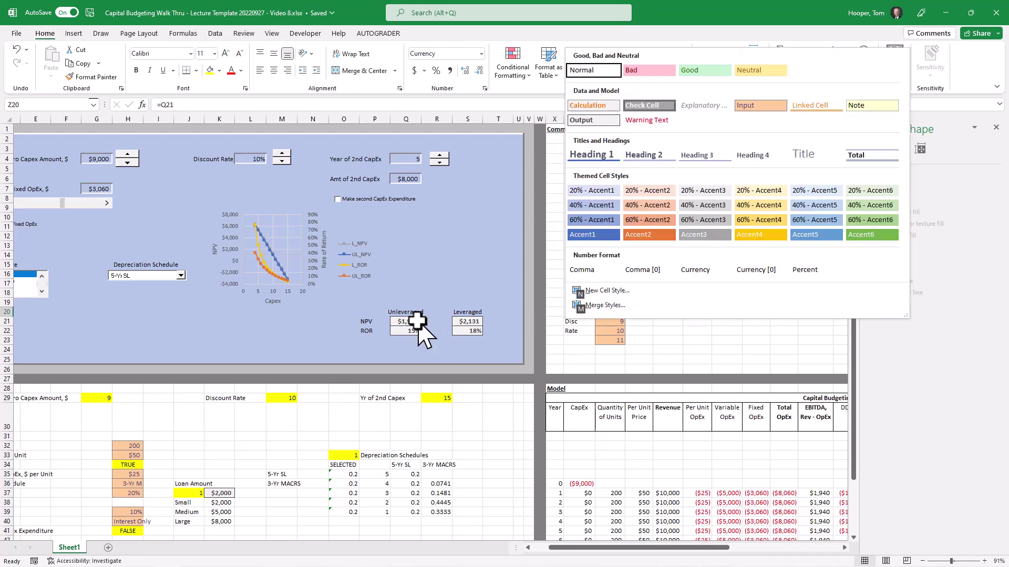
{"action": "key", "text": "Down"}
{"action": "key", "text": "Return"}
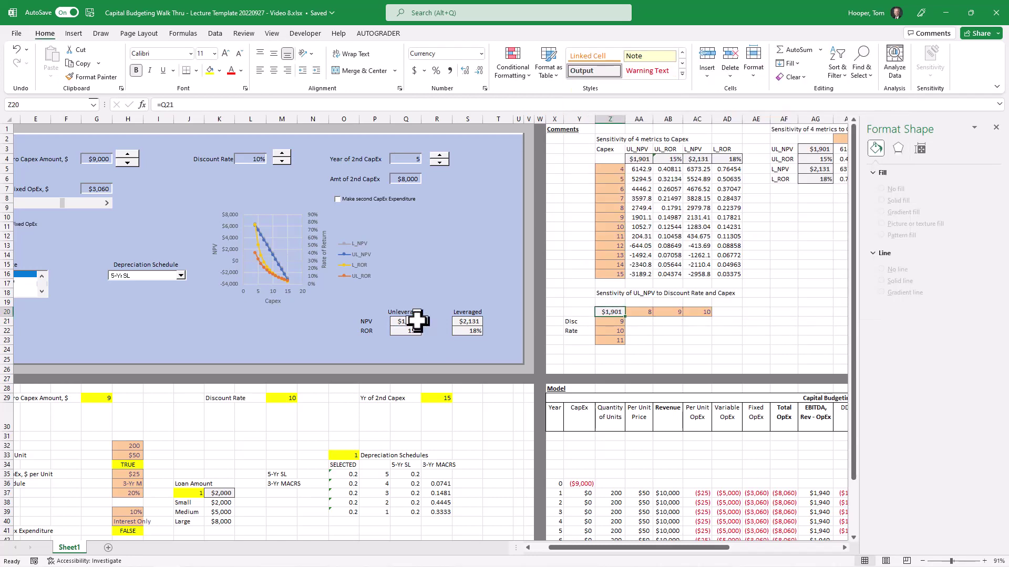
Begin typing the 'Capex at Time Zero' heading in AA19.
{"action": "key", "text": "Up"}
{"action": "key", "text": "Right"}
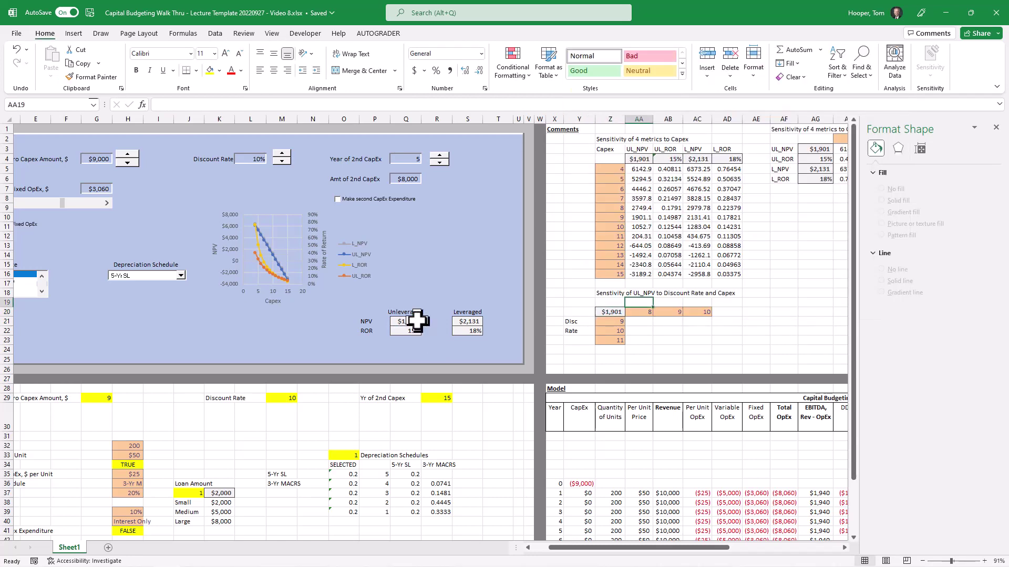
{"action": "type", "text": "Capex at Time Zero"}
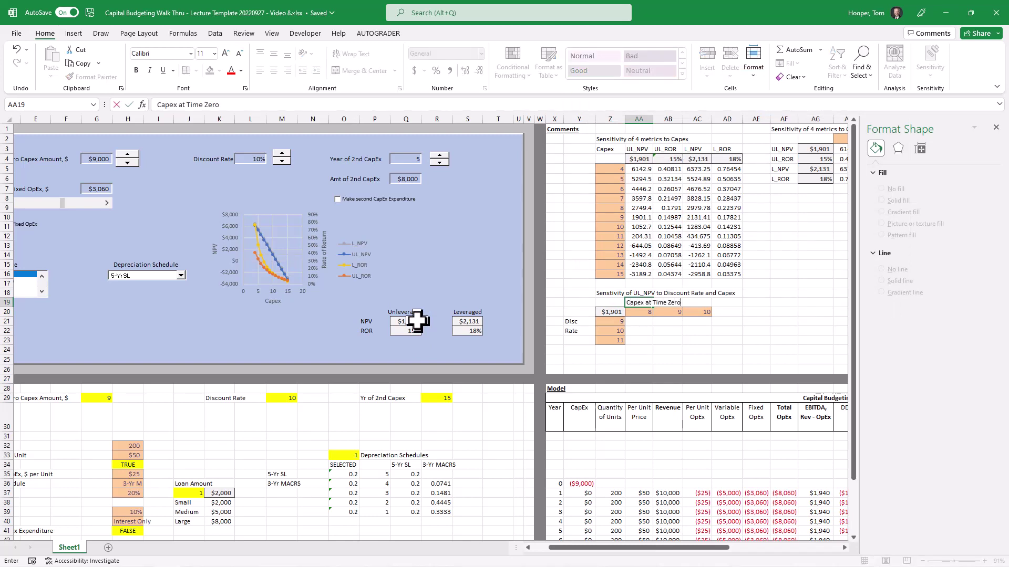
Enter the 'Capex at Time Zero' heading and select the table range Z20:AC23.
{"action": "key", "text": "Return"}
{"action": "key", "text": "Left"}
{"action": "key", "text": "shift+Down"}
{"action": "key", "text": "shift+Down"}
{"action": "key", "text": "shift+Down"}
{"action": "key", "text": "shift+Right"}
{"action": "key", "text": "shift+Right"}
{"action": "key", "text": "shift+Right"}
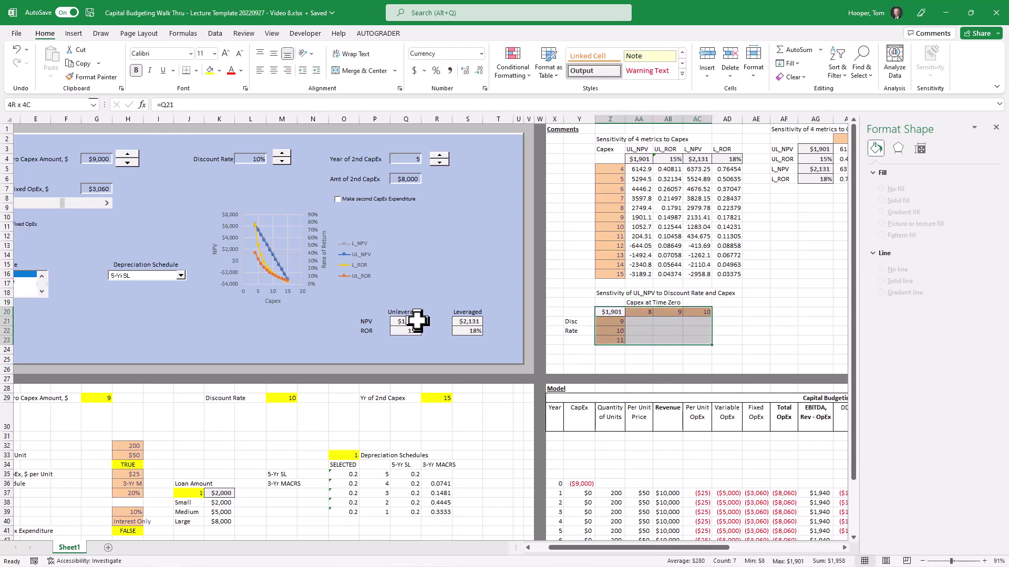
Build the two-way Data Table with row input G29 (capex) and column input M29 (discount rate).
{"action": "key", "text": "alt+a"}
{"action": "key", "text": "w"}
{"action": "key", "text": "t"}
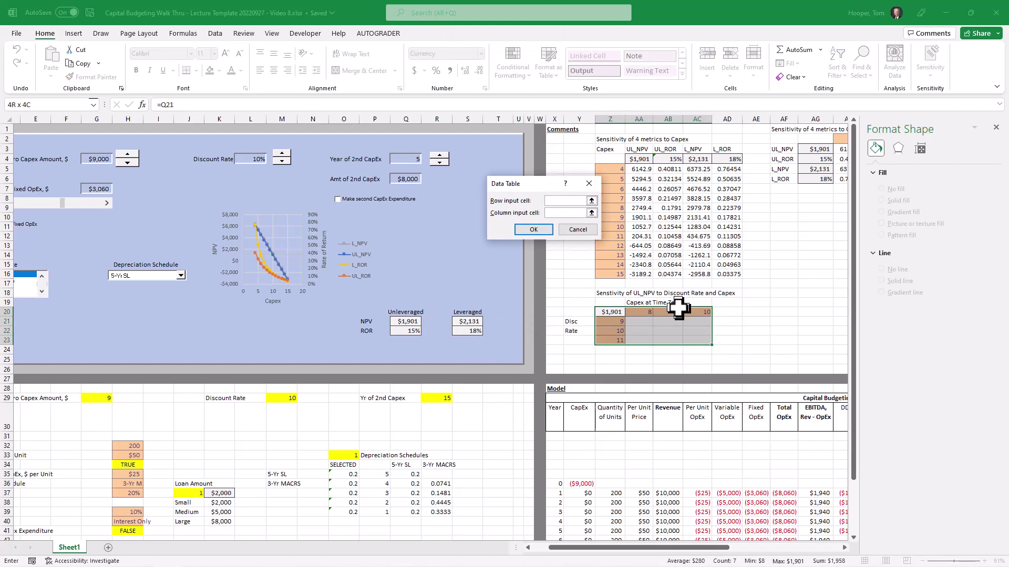
{"action": "left_click", "coordinate": [98, 398]}
{"action": "left_click", "coordinate": [576, 212]}
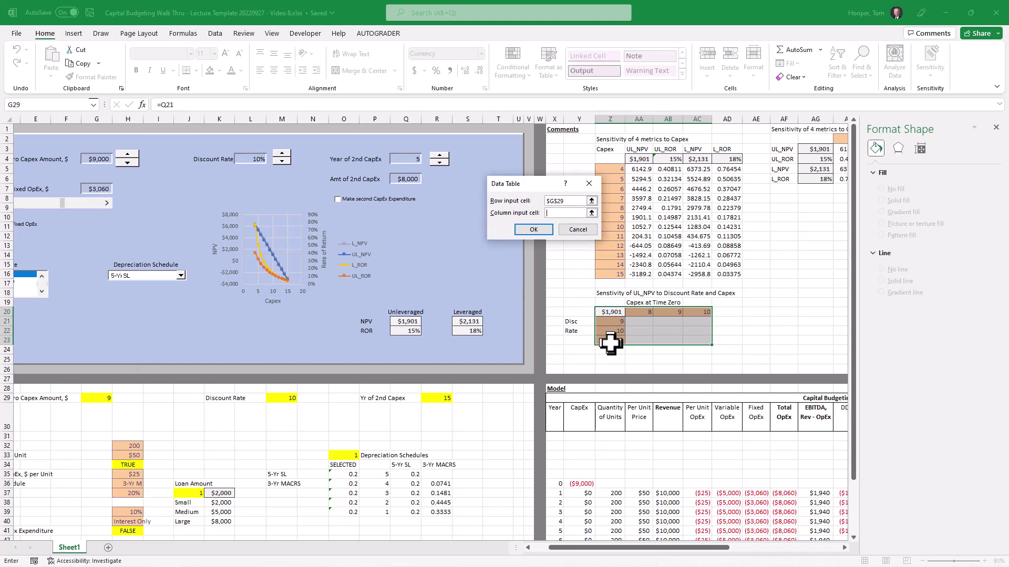
{"action": "left_click", "coordinate": [284, 402]}
{"action": "left_click", "coordinate": [548, 229]}
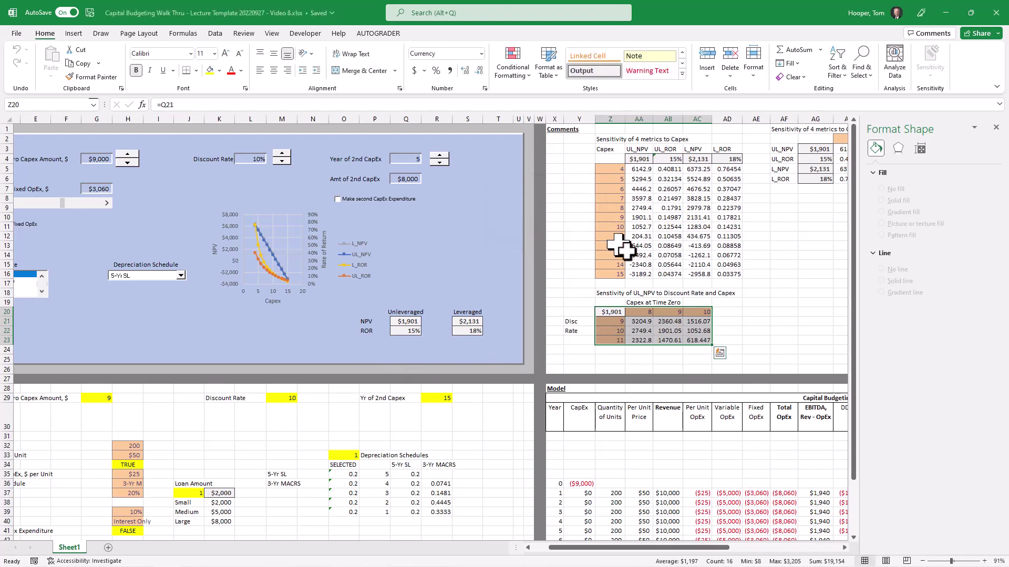
Inspect the computed UL_NPV results, ending with AA21:AC23 selected.
{"action": "left_click_drag", "start_coordinate": [670, 311], "coordinate": [669, 340]}
{"action": "left_click", "coordinate": [668, 313]}
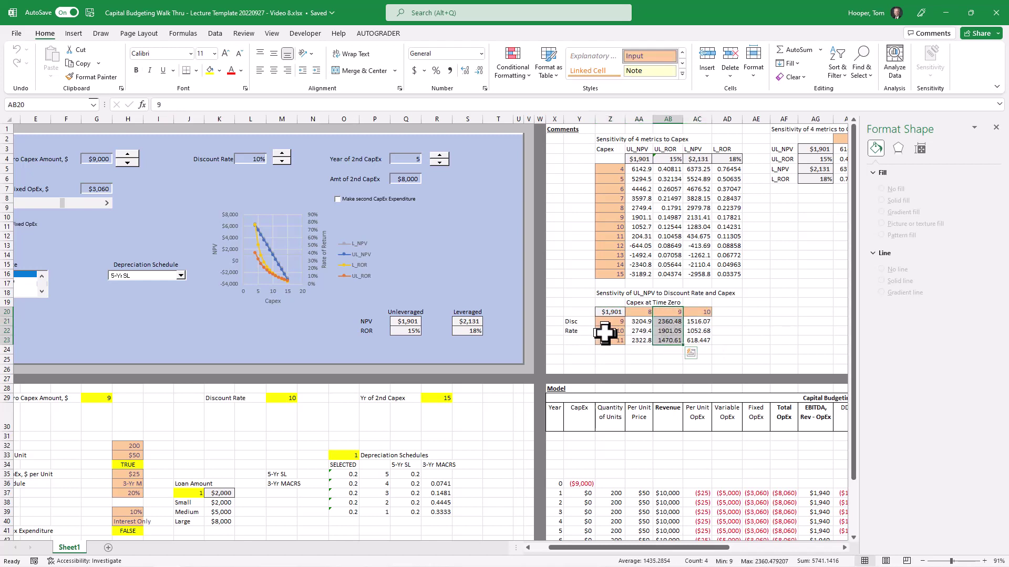
{"action": "left_click_drag", "start_coordinate": [605, 332], "coordinate": [700, 330]}
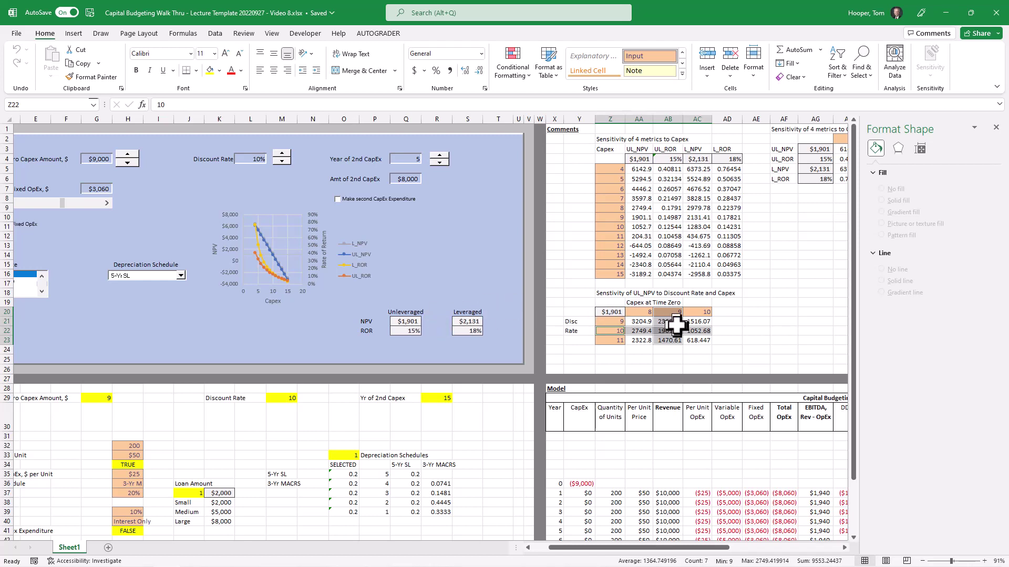
{"action": "left_click", "coordinate": [735, 332]}
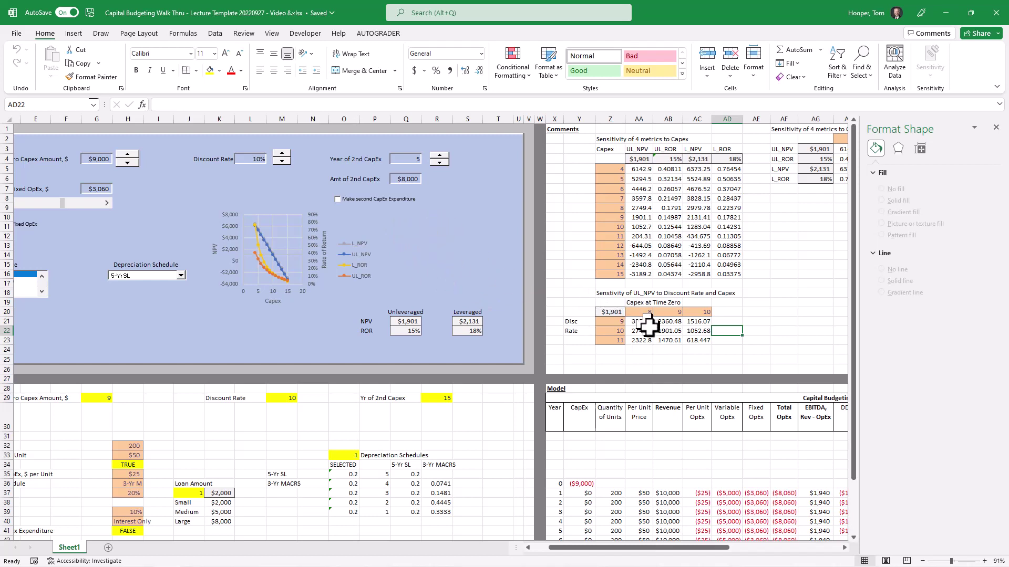
{"action": "left_click_drag", "start_coordinate": [643, 322], "coordinate": [694, 339]}
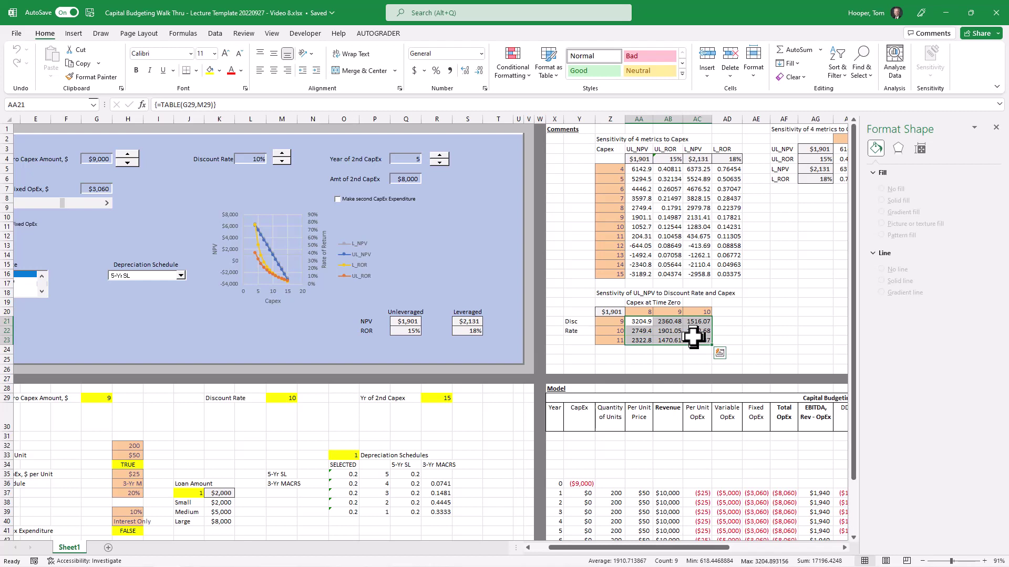
{"action": "left_click", "coordinate": [512, 72]}
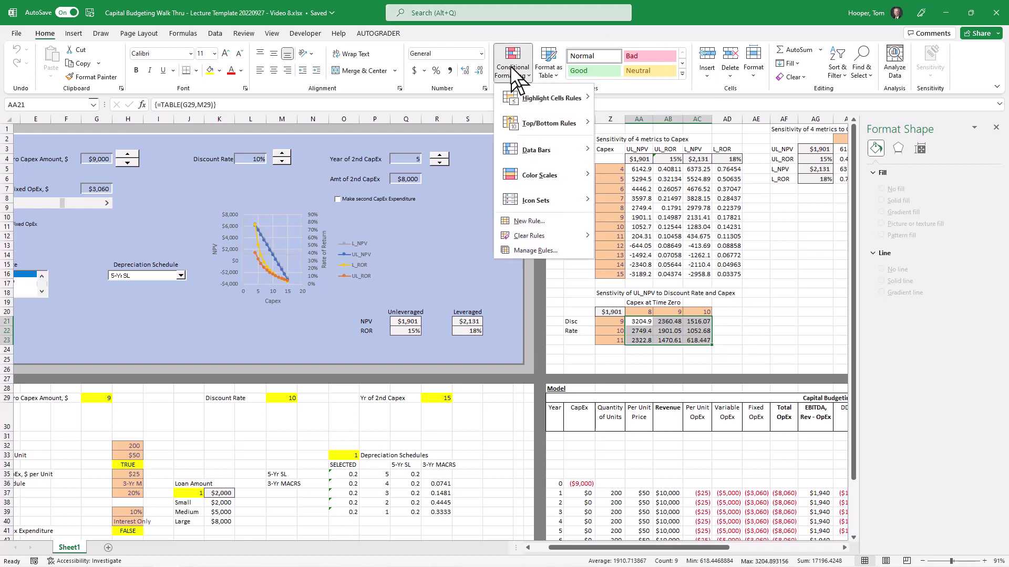
{"action": "mouse_move", "coordinate": [529, 240]}
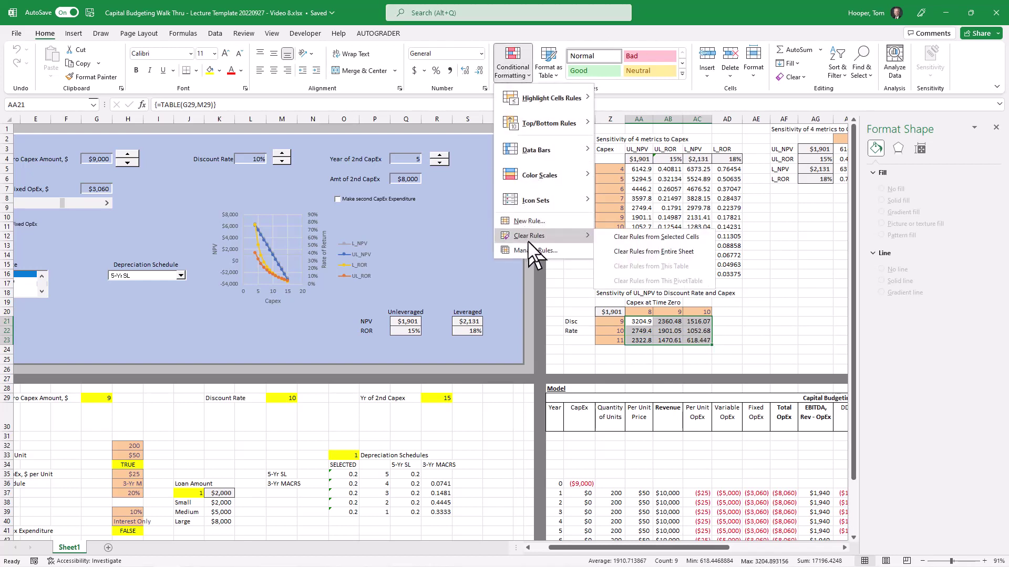
{"action": "mouse_move", "coordinate": [576, 178]}
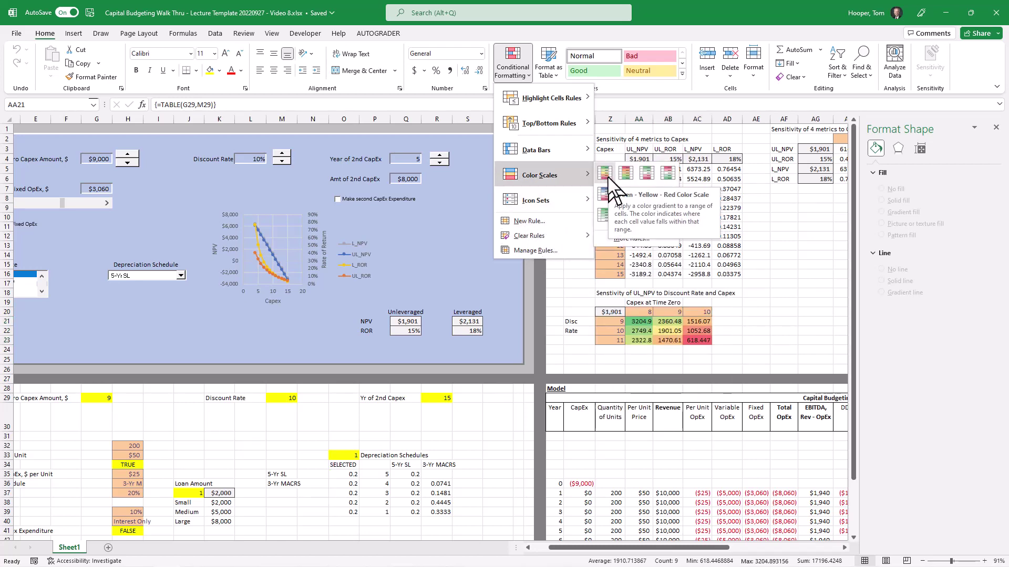
{"action": "left_click", "coordinate": [606, 173]}
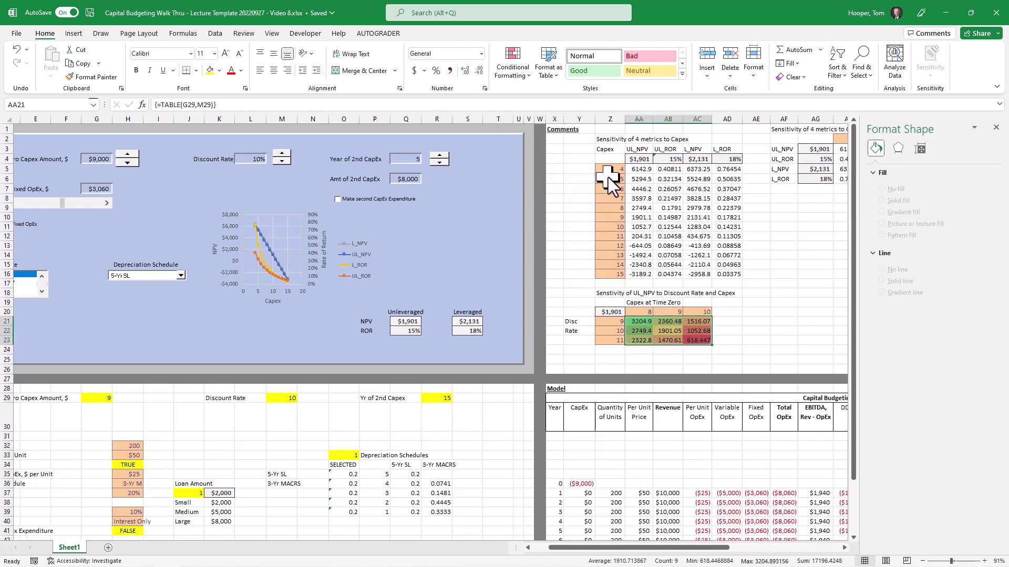
{"action": "left_click", "coordinate": [698, 341]}
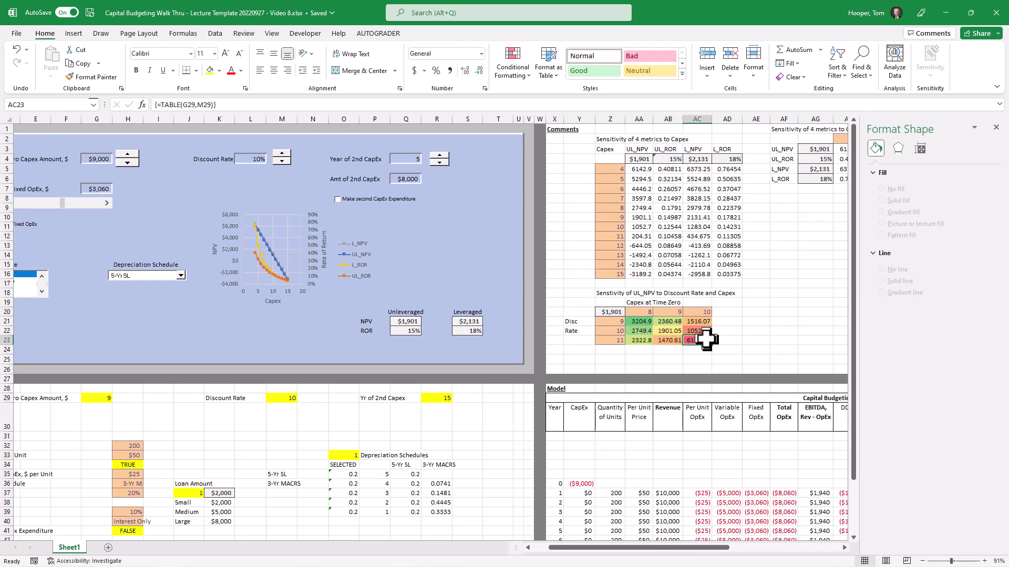
{"action": "left_click", "coordinate": [639, 323]}
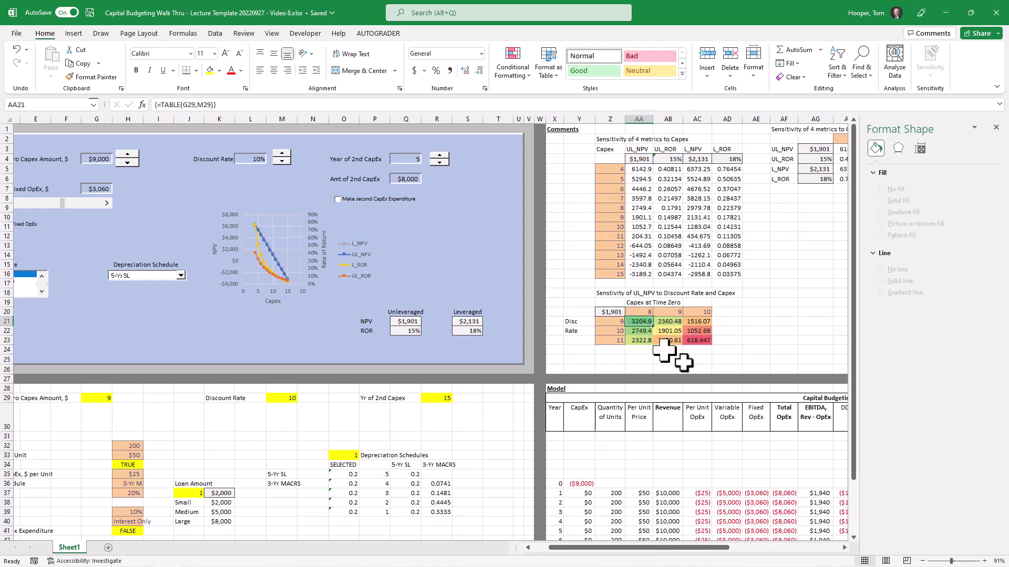
{"action": "key", "text": "Right"}
{"action": "key", "text": "Right"}
{"action": "key", "text": "Down"}
{"action": "key", "text": "Down"}
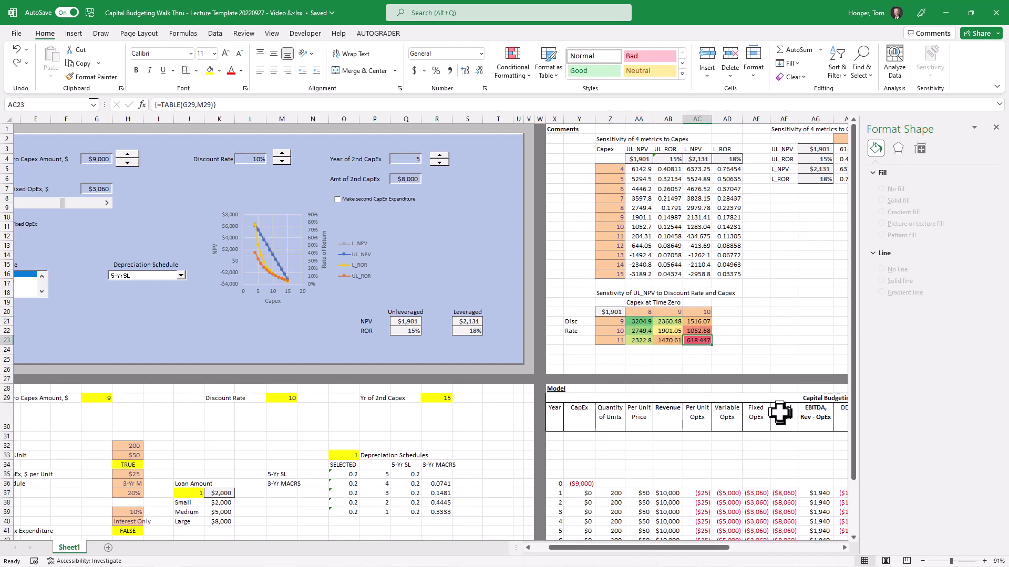
Move the UL_NPV sensitivity table Y19:AC23 onto the dashboard below the chart.
{"action": "left_click_drag", "start_coordinate": [578, 305], "coordinate": [690, 346]}
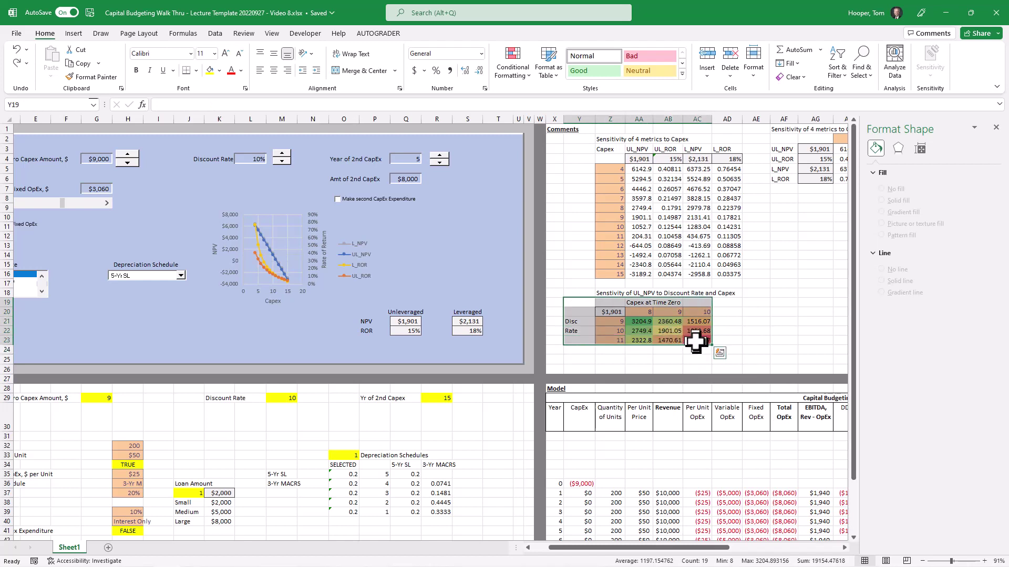
{"action": "left_click_drag", "start_coordinate": [702, 347], "coordinate": [270, 348]}
{"action": "left_click", "coordinate": [331, 320]}
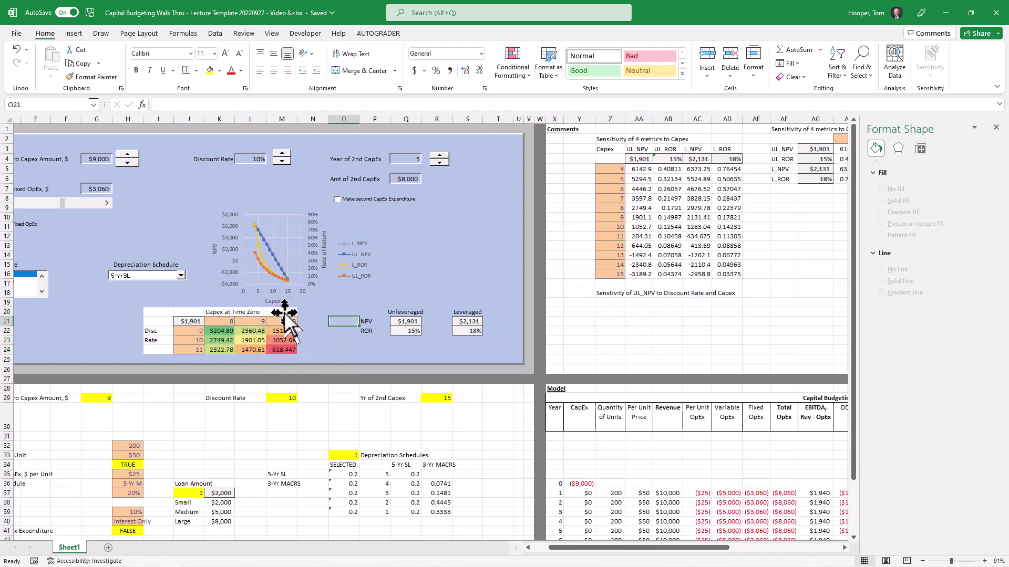
Give the capex and discount-rate heading cells a light fill colour.
{"action": "left_click_drag", "start_coordinate": [288, 320], "coordinate": [151, 318]}
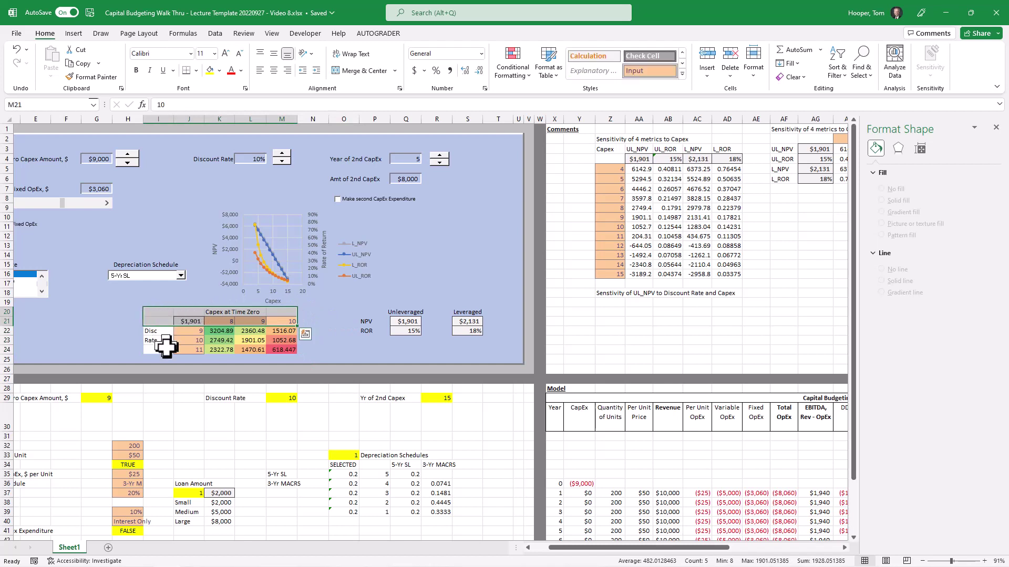
{"action": "left_click_drag", "start_coordinate": [181, 352], "coordinate": [157, 313]}
{"action": "left_click", "coordinate": [220, 71]}
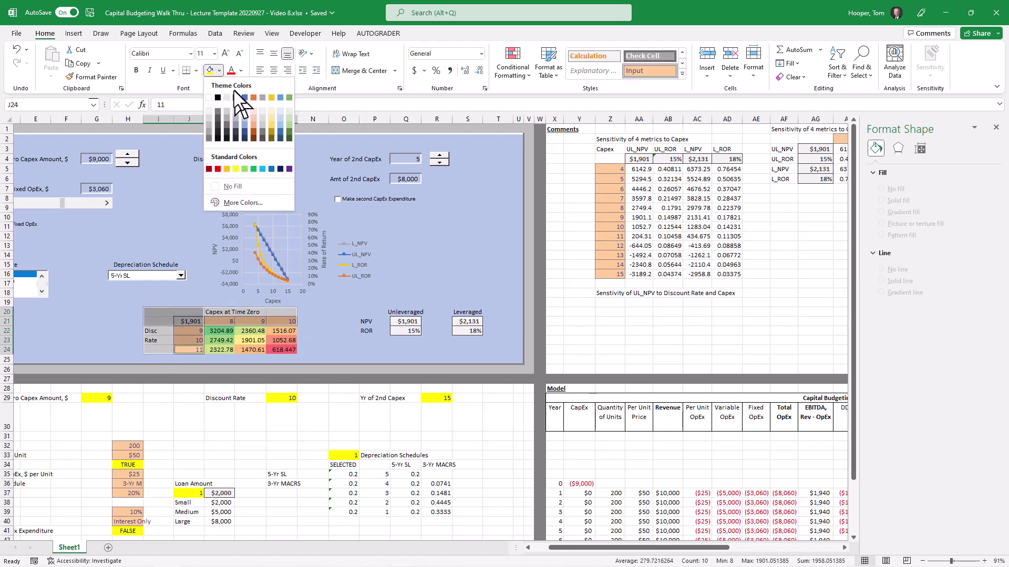
{"action": "left_click", "coordinate": [243, 117]}
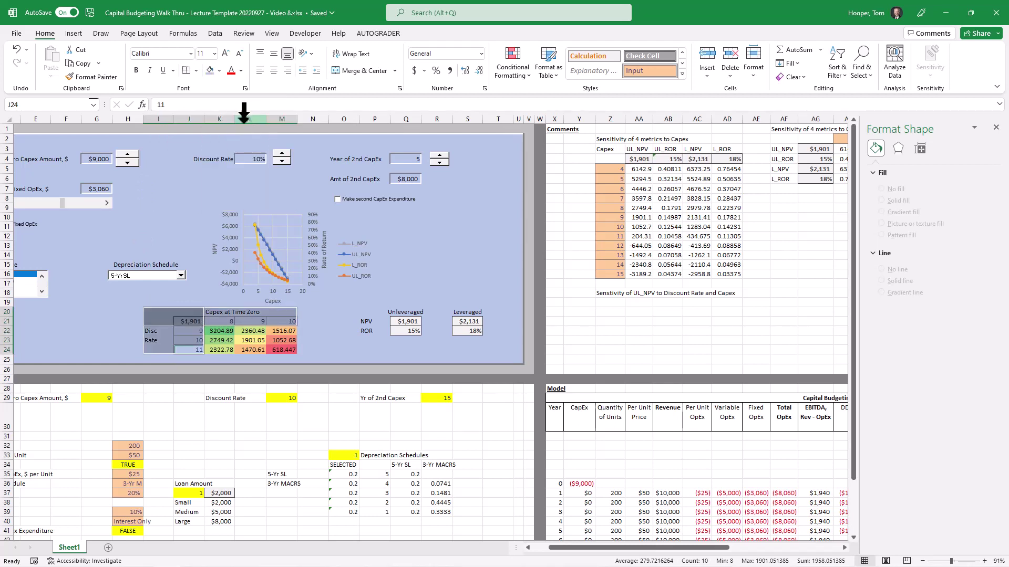
{"action": "left_click", "coordinate": [332, 324]}
{"action": "left_click_drag", "start_coordinate": [219, 321], "coordinate": [272, 345]}
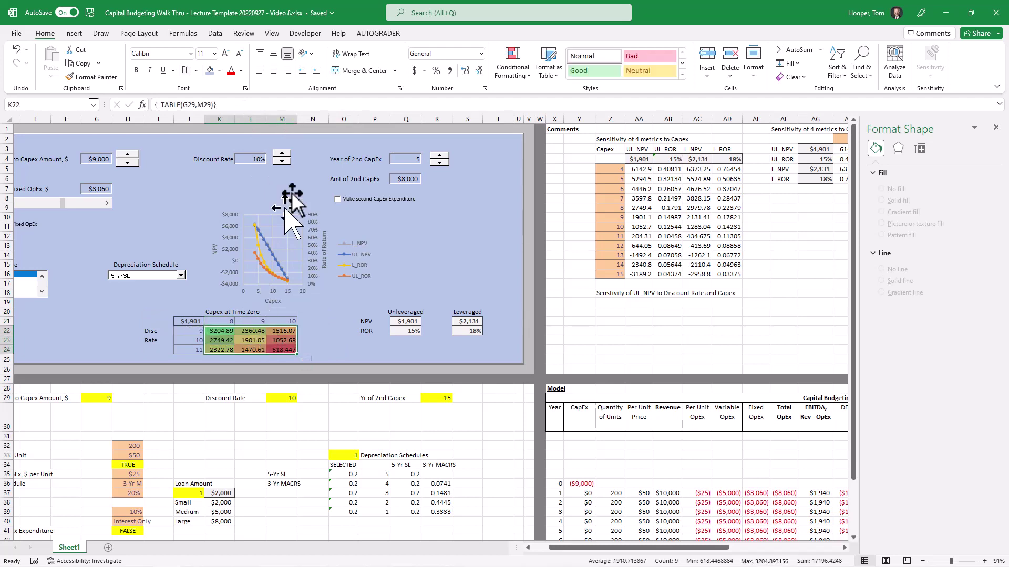
Format the table results as Currency with no decimal places.
{"action": "left_click", "coordinate": [480, 54]}
{"action": "left_click", "coordinate": [463, 124]}
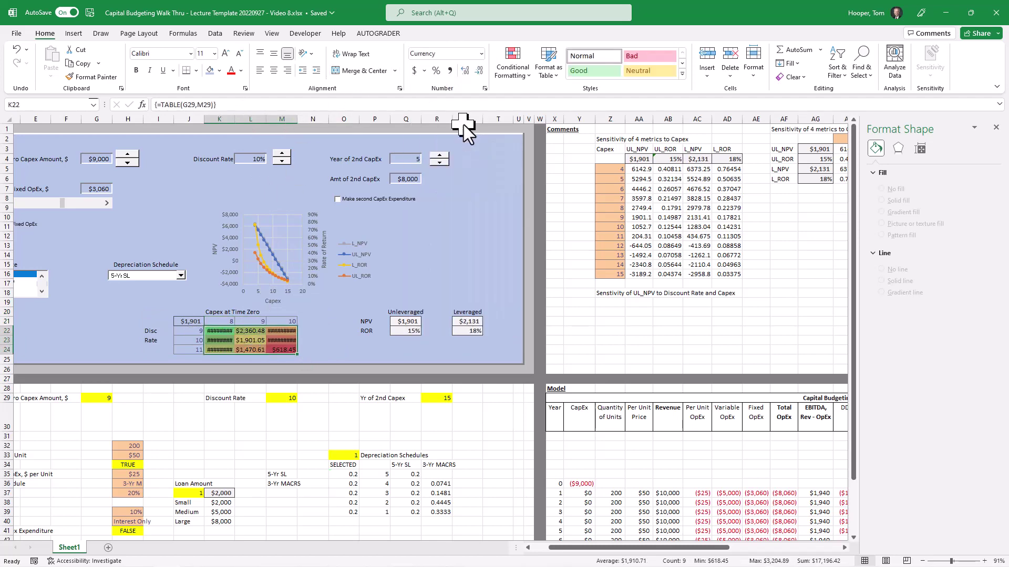
{"action": "left_click", "coordinate": [479, 69]}
{"action": "left_click", "coordinate": [479, 69]}
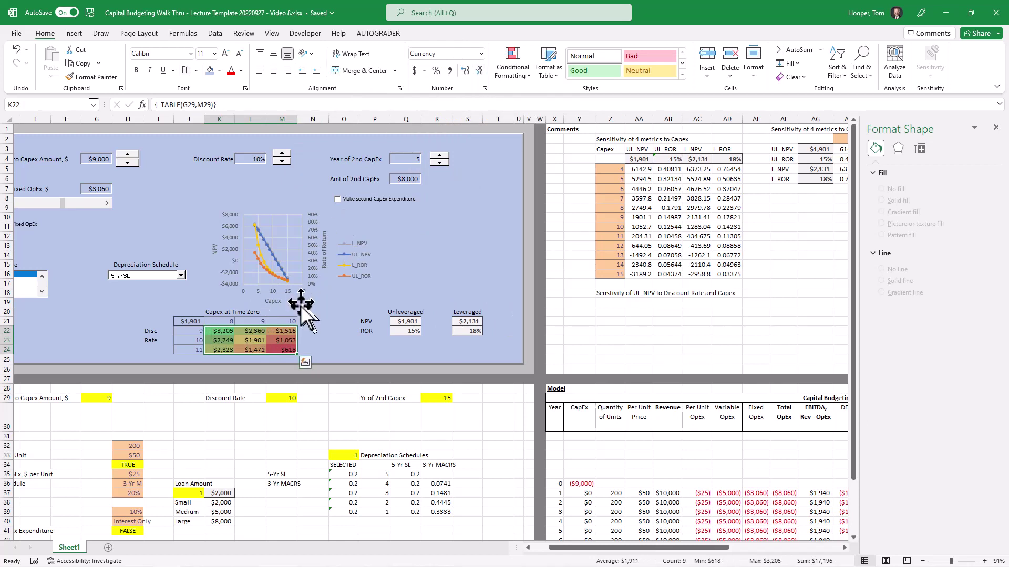
{"action": "left_click", "coordinate": [321, 340]}
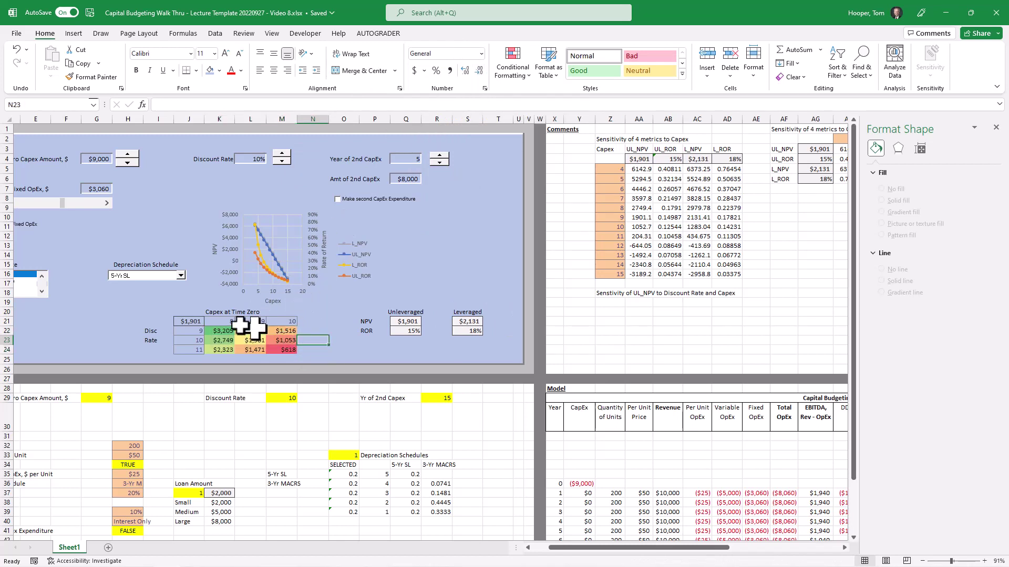
{"action": "left_click", "coordinate": [161, 304]}
Copy the title from Z18 and paste it as a value into I19 above the table.
{"action": "left_click", "coordinate": [606, 292]}
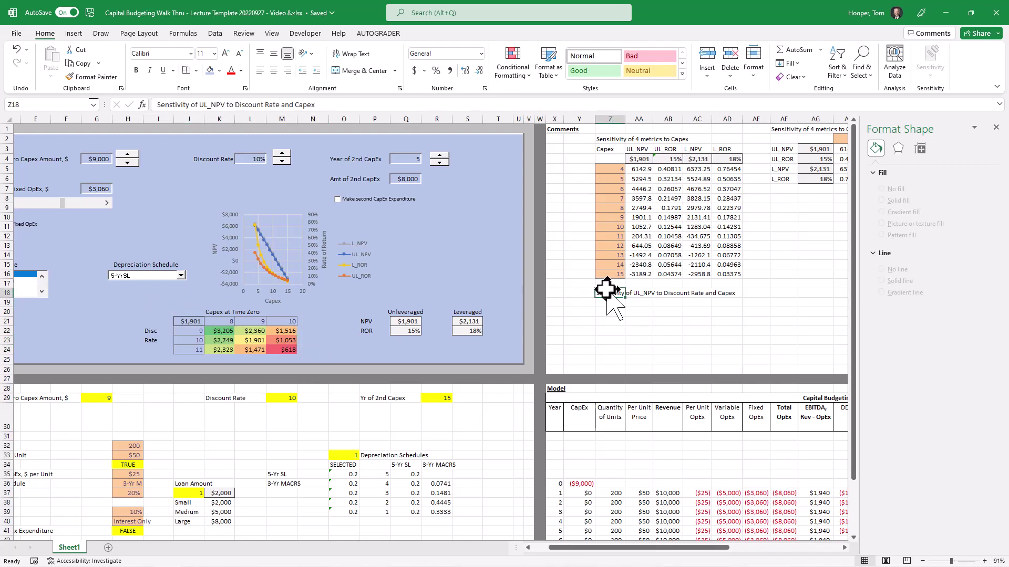
{"action": "key", "text": "ctrl+c"}
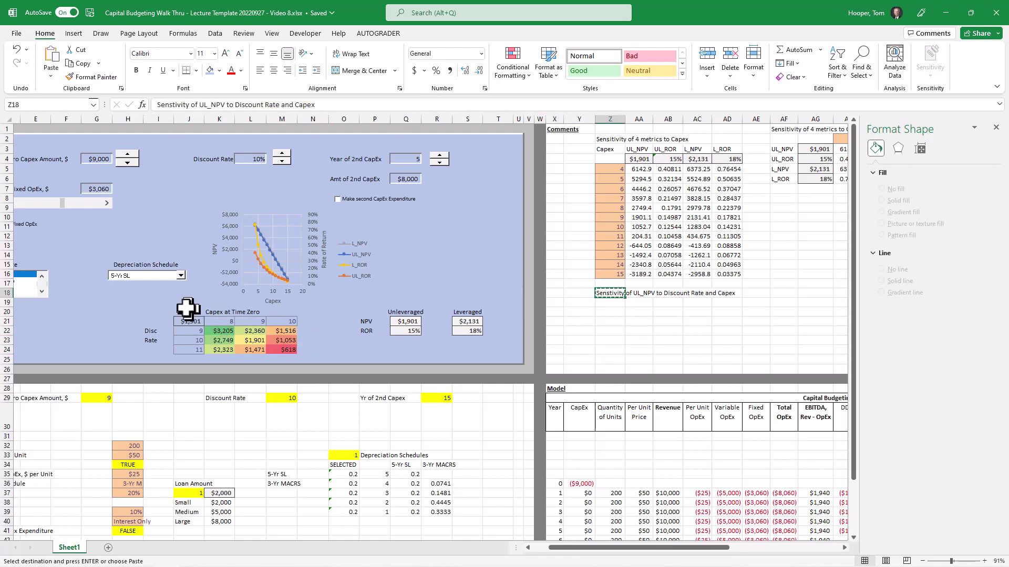
{"action": "left_click", "coordinate": [158, 305]}
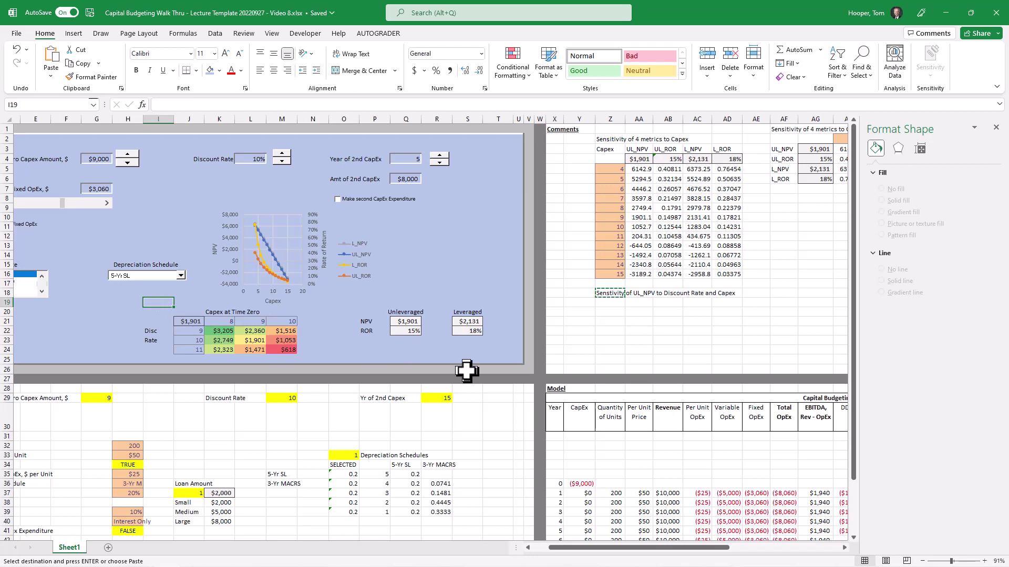
{"action": "key", "text": "ctrl+alt+v"}
{"action": "key", "text": "v"}
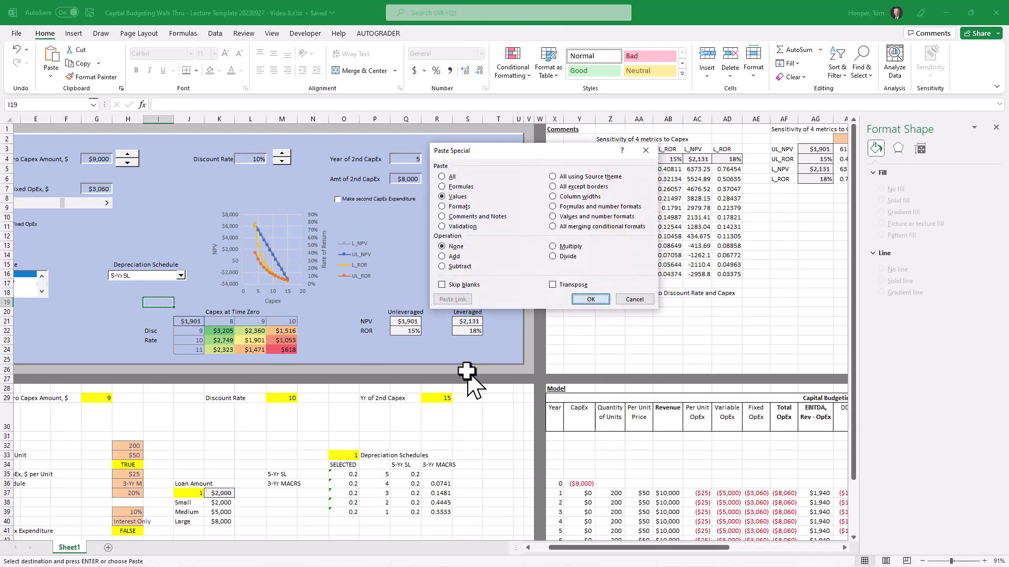
{"action": "key", "text": "Return"}
{"action": "left_click", "coordinate": [286, 226]}
Move the chart to the right, clear of the sensitivity table.
{"action": "left_click", "coordinate": [286, 226]}
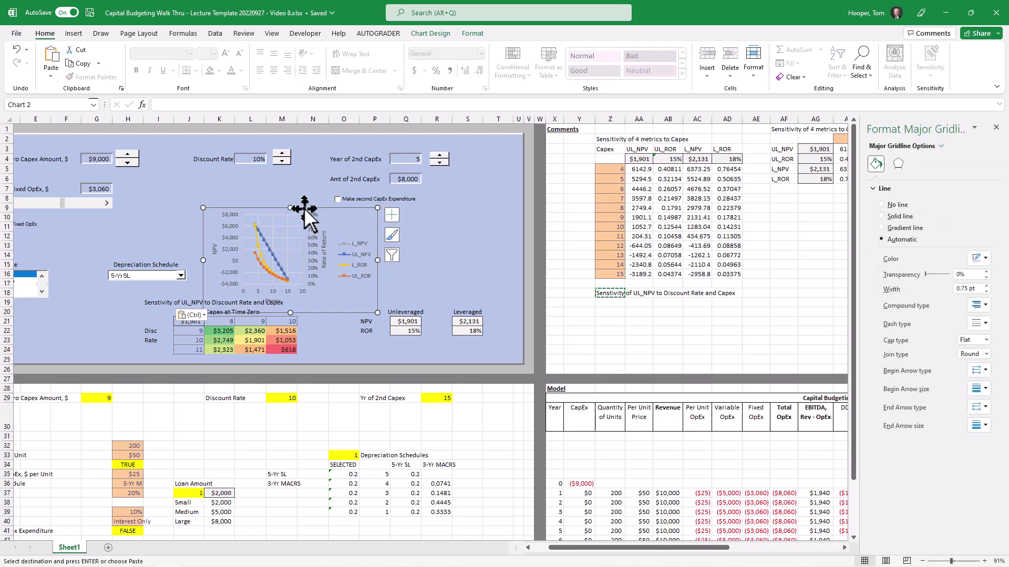
{"action": "left_click_drag", "start_coordinate": [305, 208], "coordinate": [444, 213]}
{"action": "left_click", "coordinate": [284, 349]}
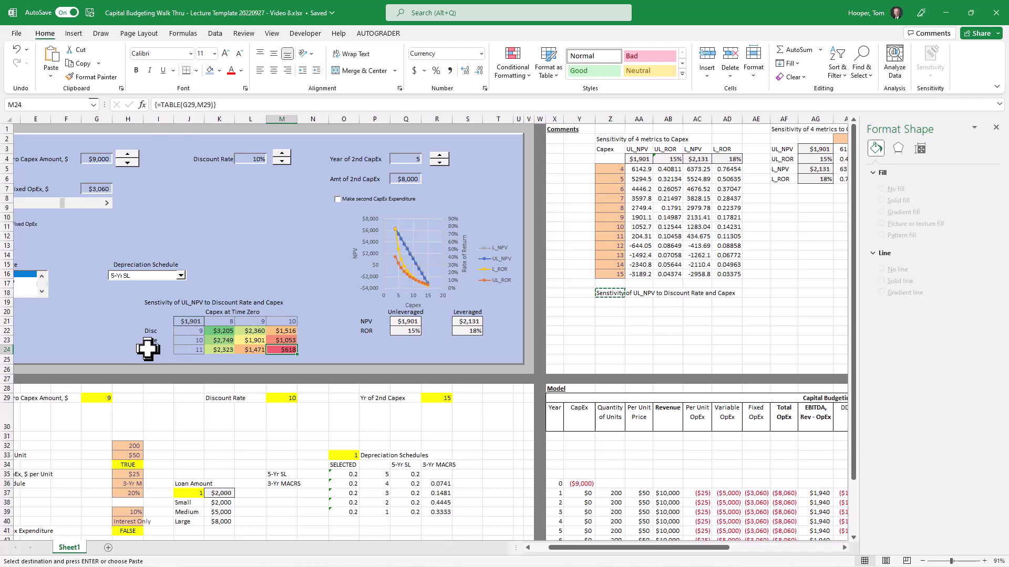
Relabel the headings as 'Capex at Time Zero, $M' and 'Rate, %'.
{"action": "left_click", "coordinate": [220, 312]}
{"action": "key", "text": "F2"}
{"action": "type", "text": ","}
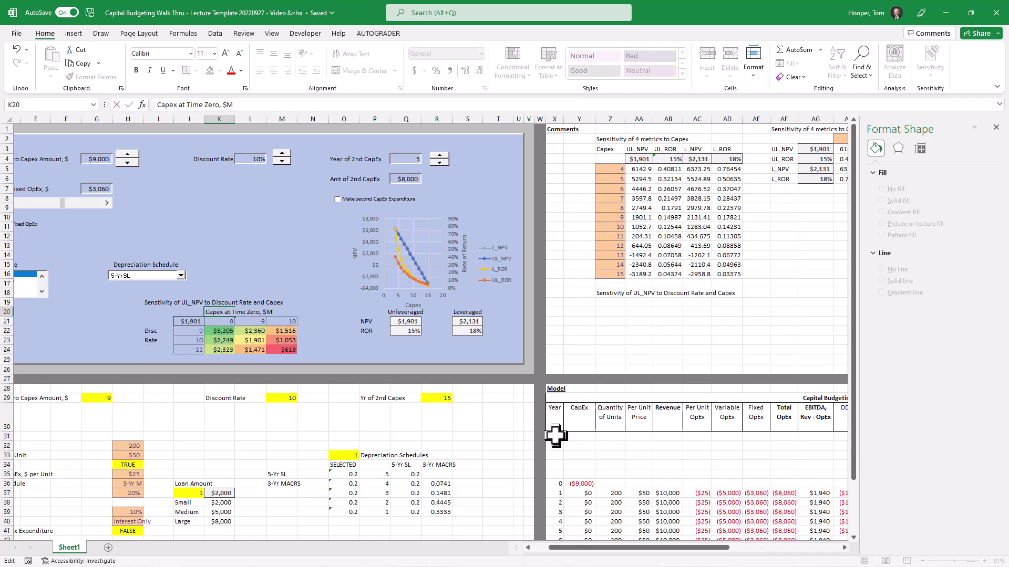
{"action": "type", "text": " $M"}
{"action": "key", "text": "Return"}
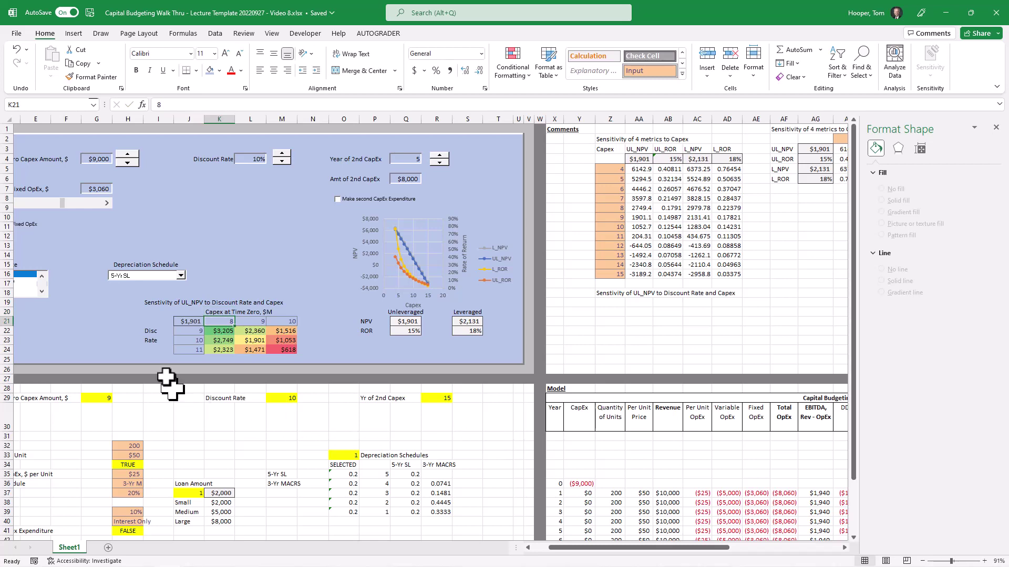
{"action": "left_click", "coordinate": [145, 340]}
{"action": "type", "text": "Rate"}
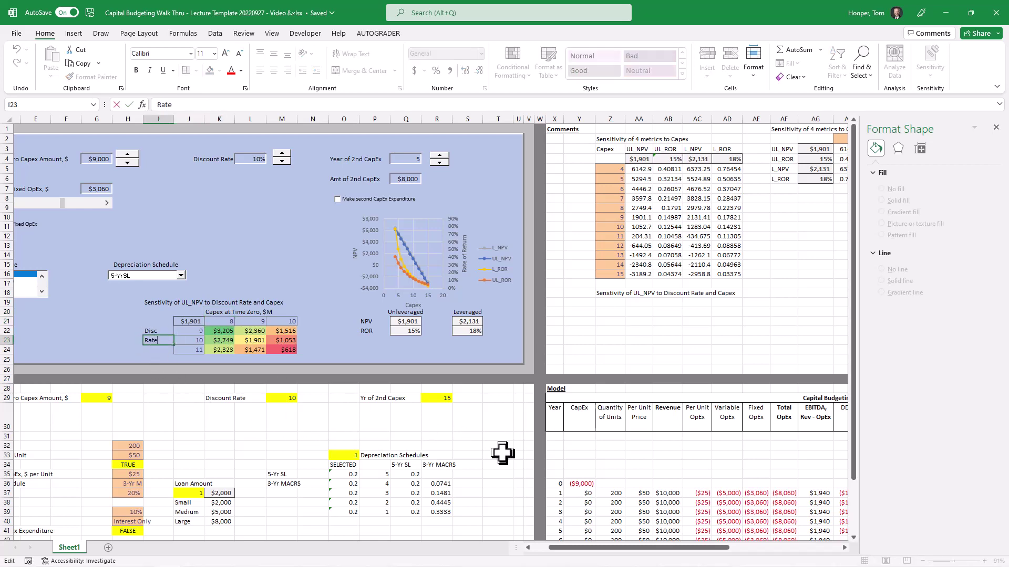
{"action": "key", "text": "Return"}
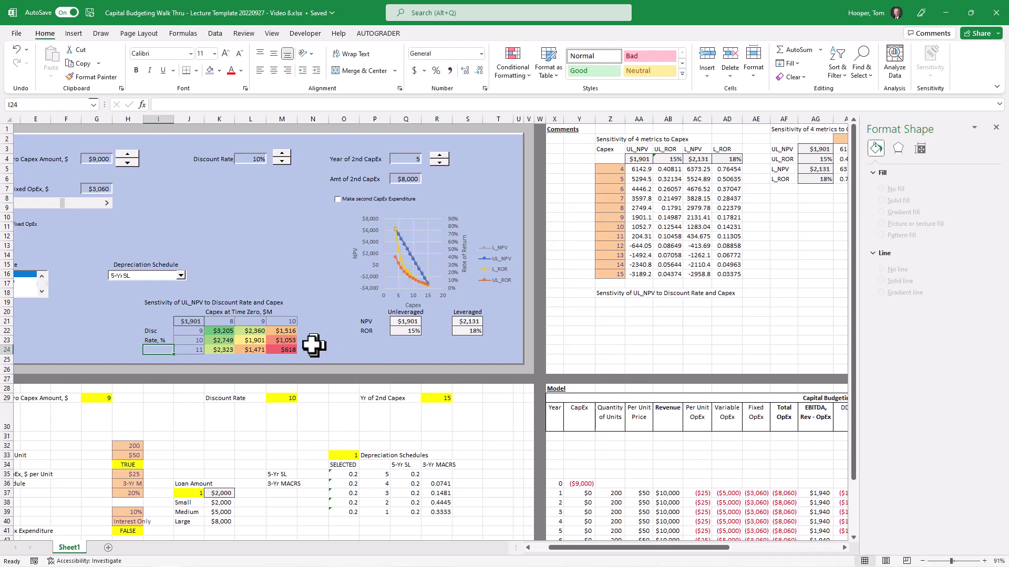
Hide the $1,901 corner cell by setting its font colour to match its fill.
{"action": "left_click", "coordinate": [196, 322]}
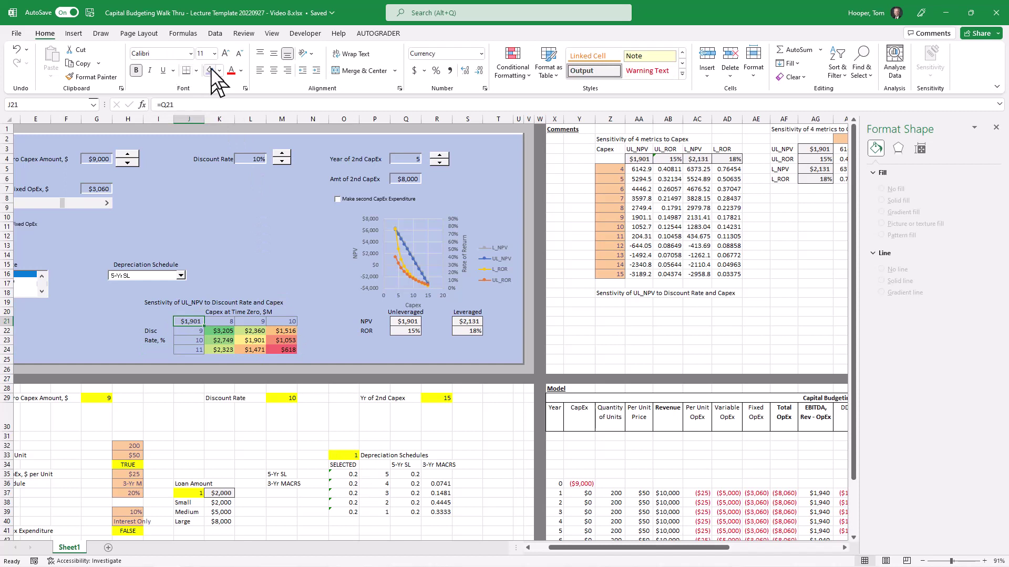
{"action": "left_click", "coordinate": [241, 73]}
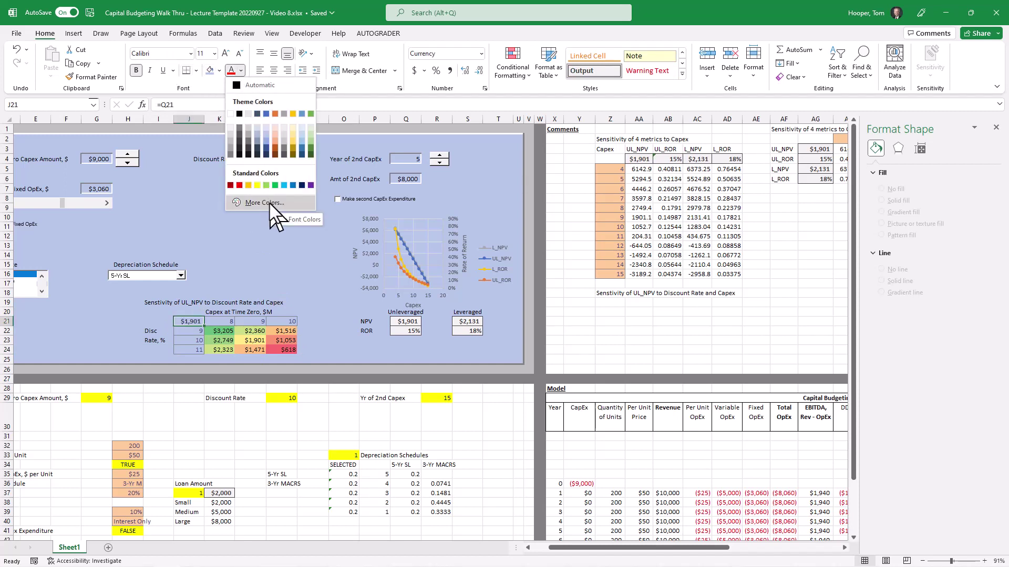
{"action": "left_click", "coordinate": [266, 134]}
{"action": "left_click", "coordinate": [319, 340]}
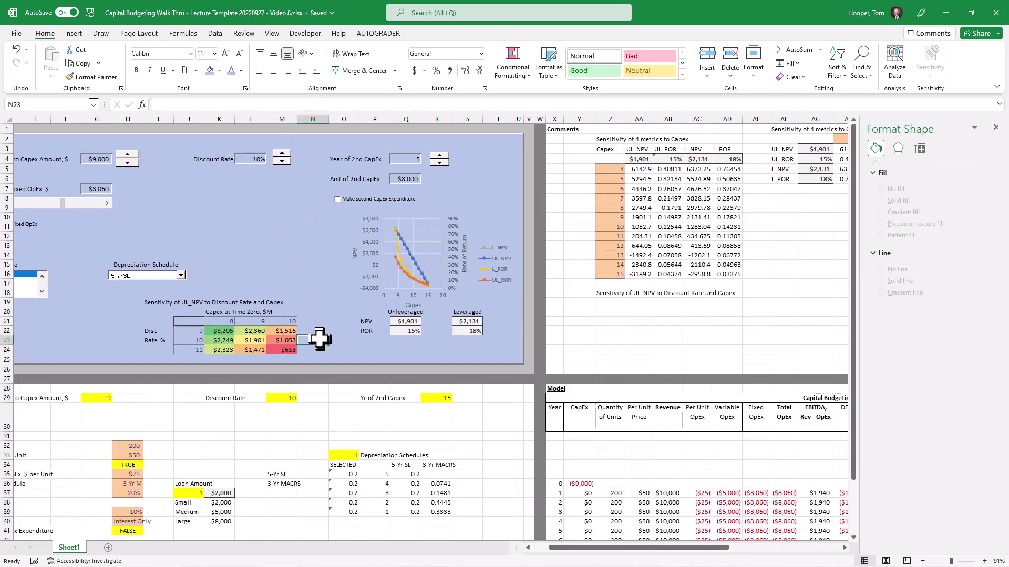
{"action": "left_click", "coordinate": [191, 323]}
{"action": "left_click", "coordinate": [313, 350]}
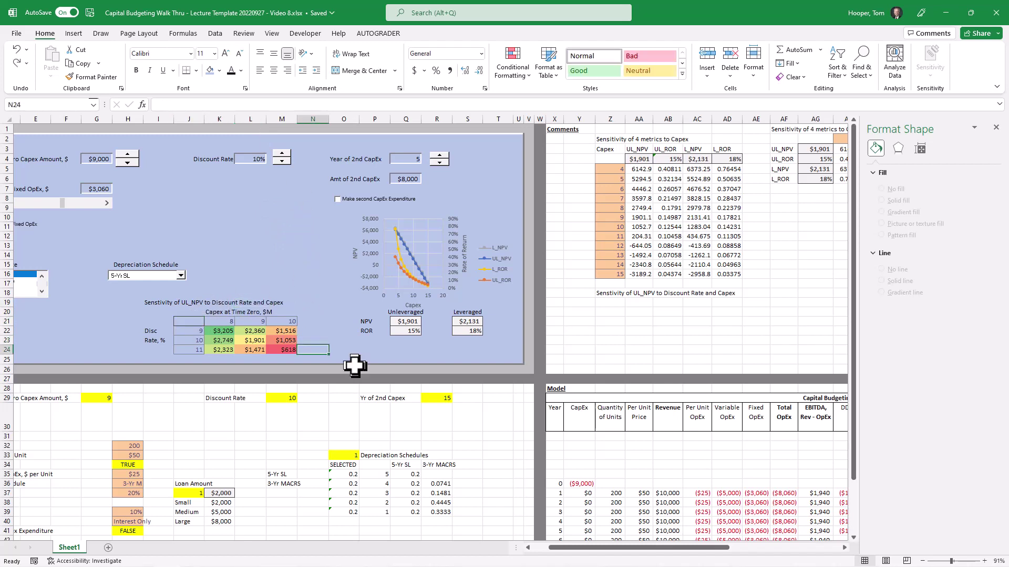